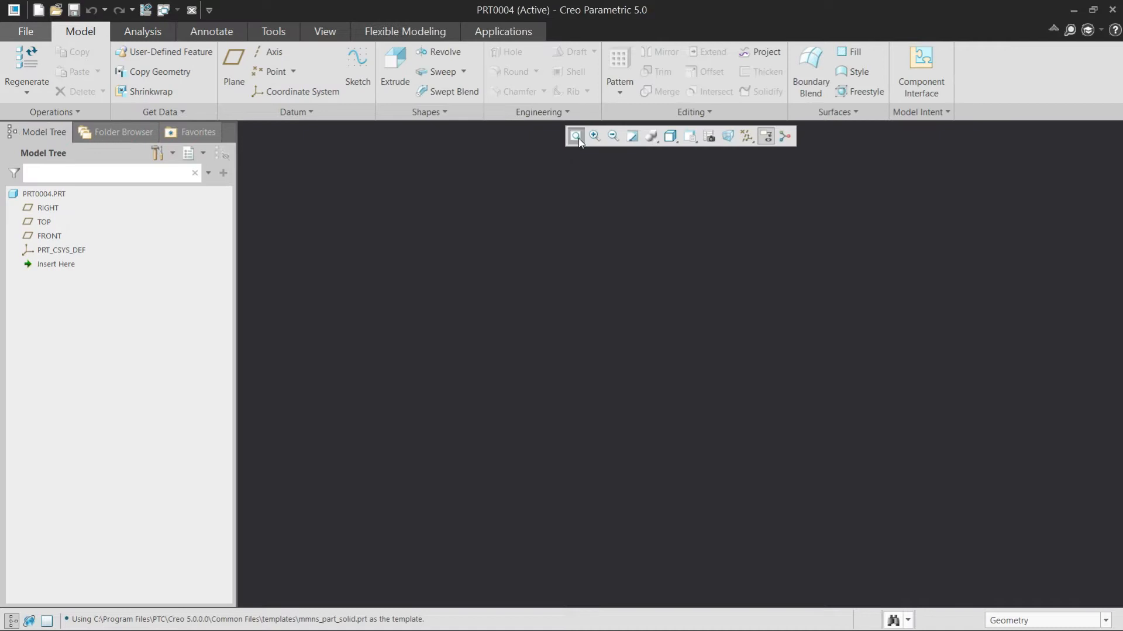
Show all datum features and start an Extrude sketch on the FRONT plane
click(746, 137)
click(756, 154)
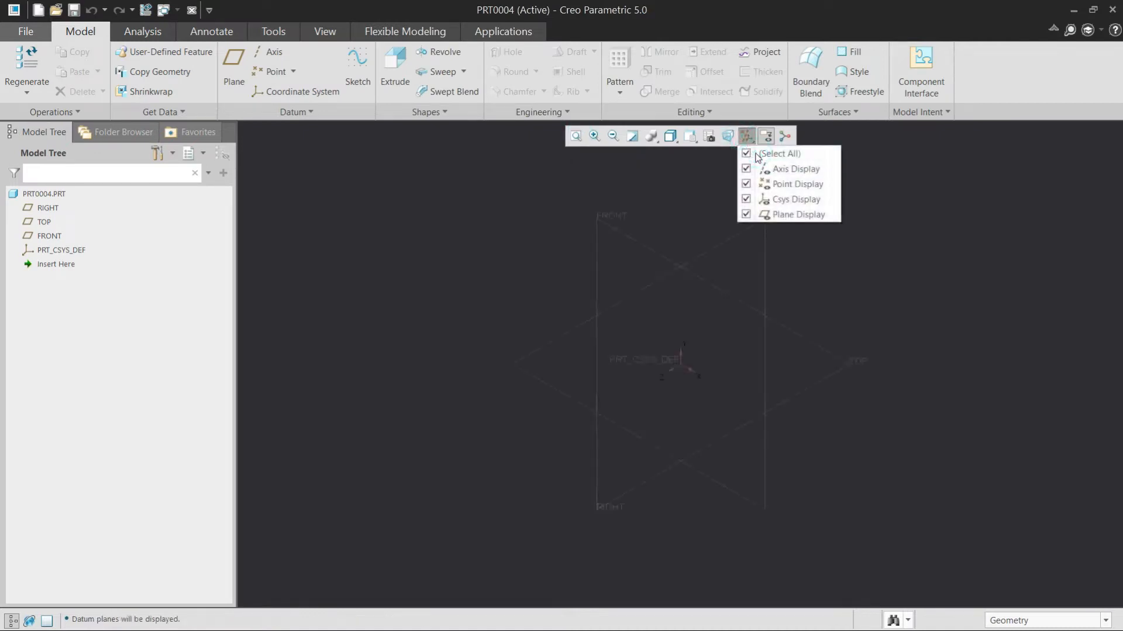
key(alt+Tab)
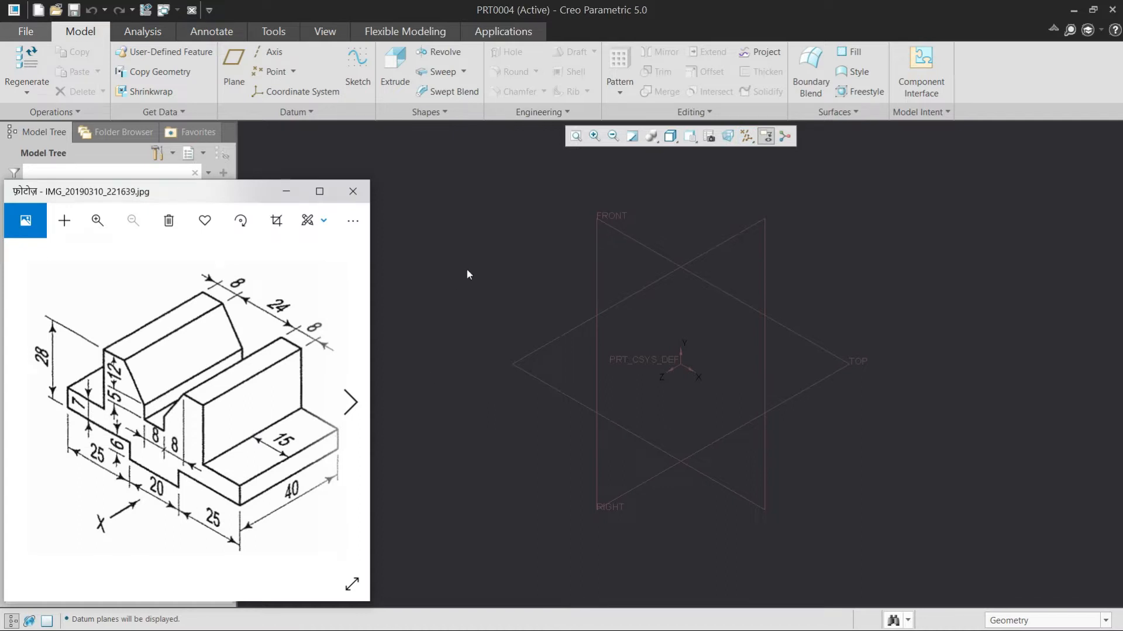
click(394, 82)
click(601, 230)
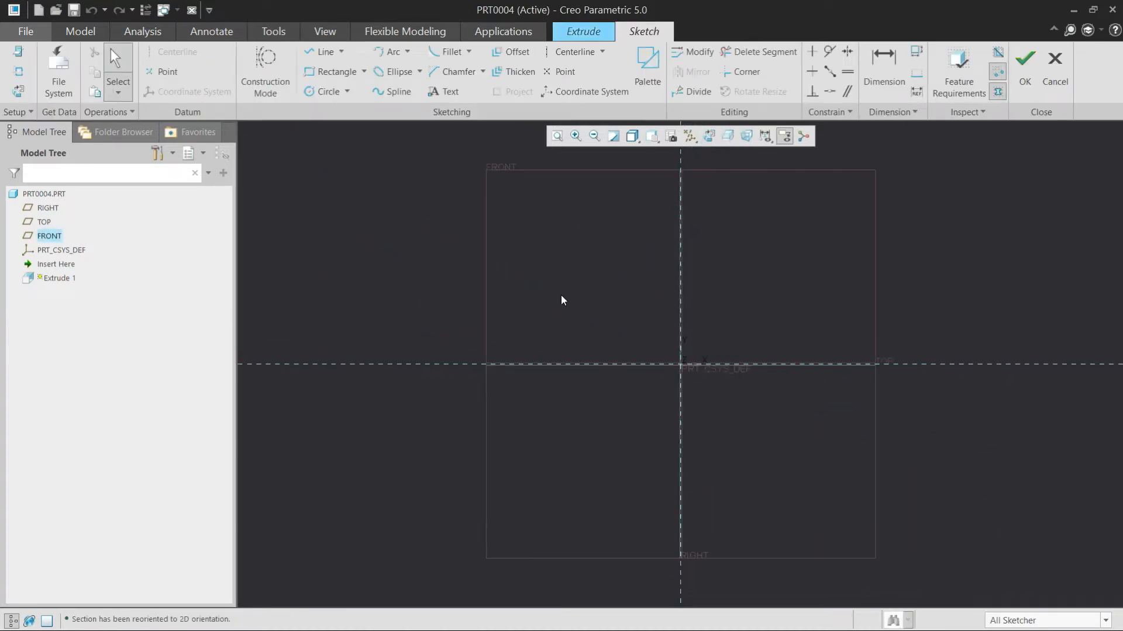
Draw a vertical and a horizontal centerline through the sketch origin
click(573, 53)
click(693, 270)
click(681, 321)
click(733, 363)
middle_click(745, 275)
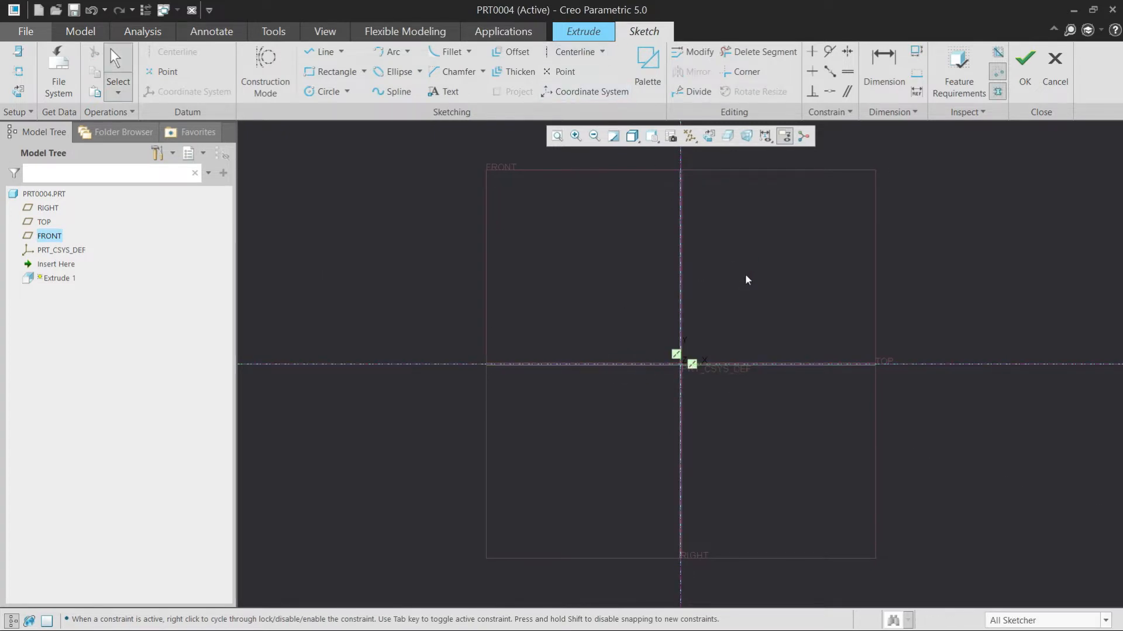
Sketch the lower half-profile from the origin: base line about 75 mm, step about 39 mm, flange underside about 158 mm, outer edge about 39 mm
key(alt+Tab)
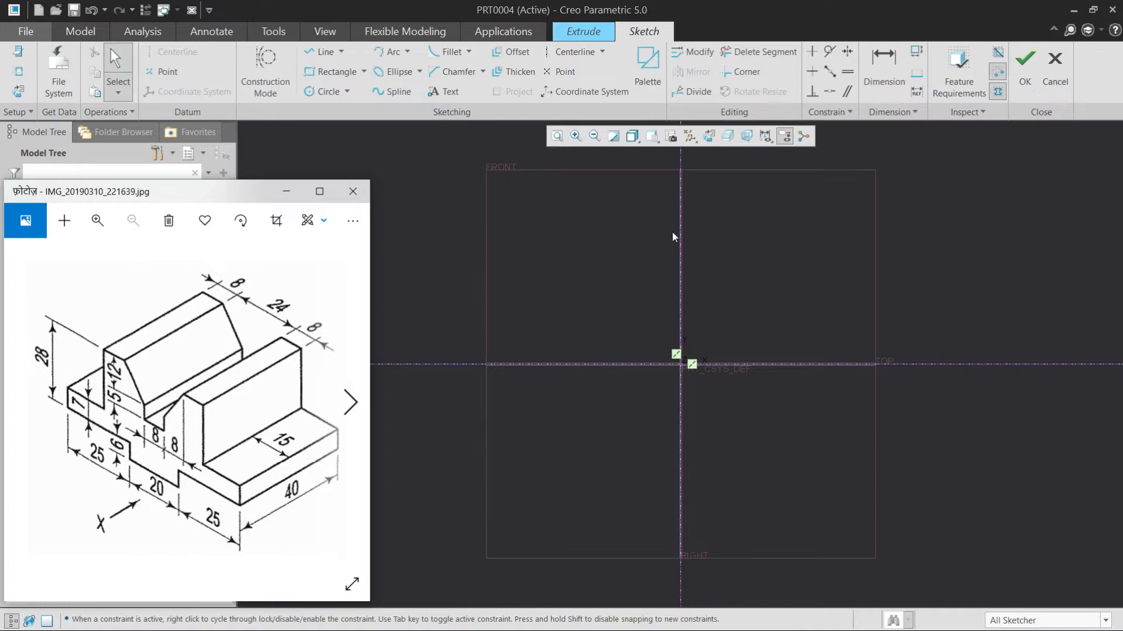
click(321, 53)
click(681, 364)
click(622, 364)
click(623, 335)
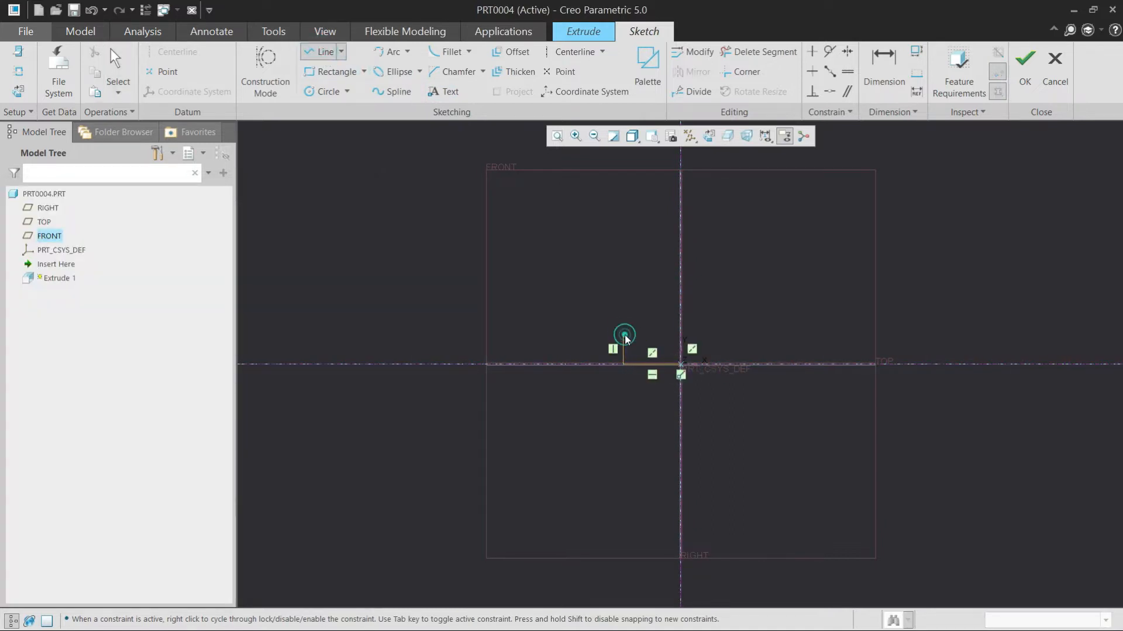
click(502, 336)
click(502, 305)
key(alt+Tab)
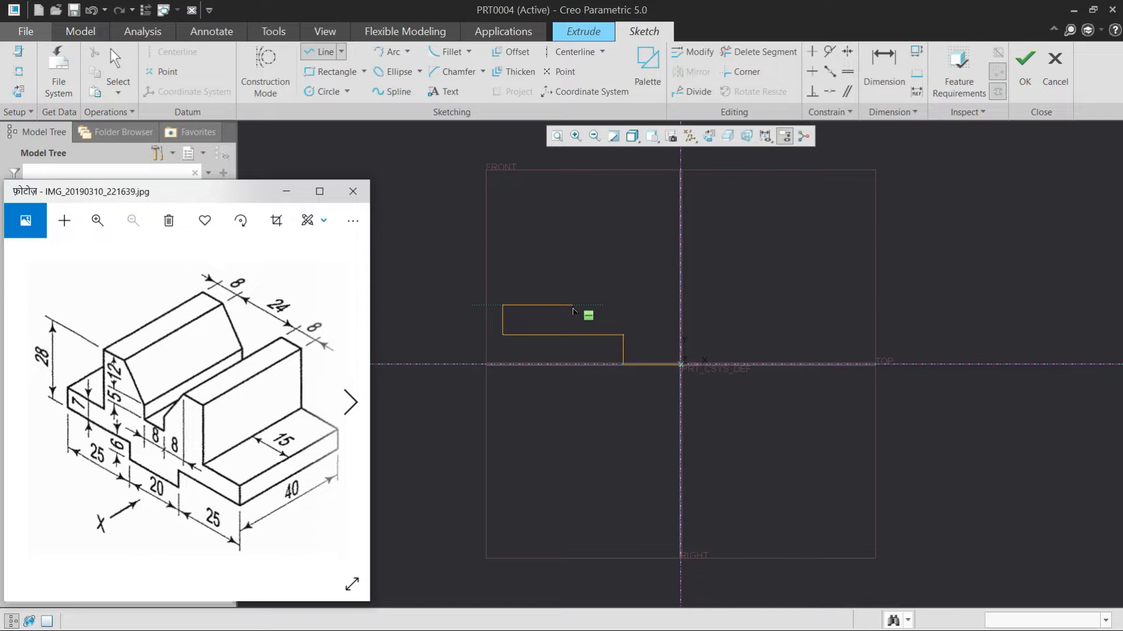
Continue the half-profile with a 90 mm flange top, 75 mm wall, 39 mm top, slope, 31 mm drop and 57 mm groove floor, all about
click(571, 304)
click(571, 248)
click(602, 248)
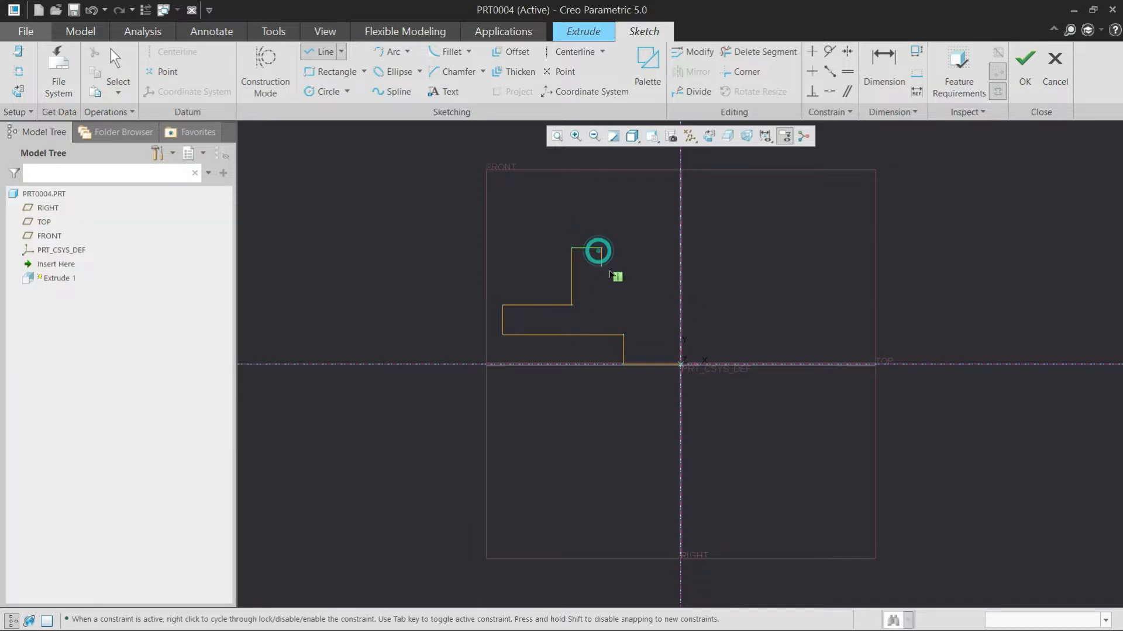
click(638, 287)
key(alt+Tab)
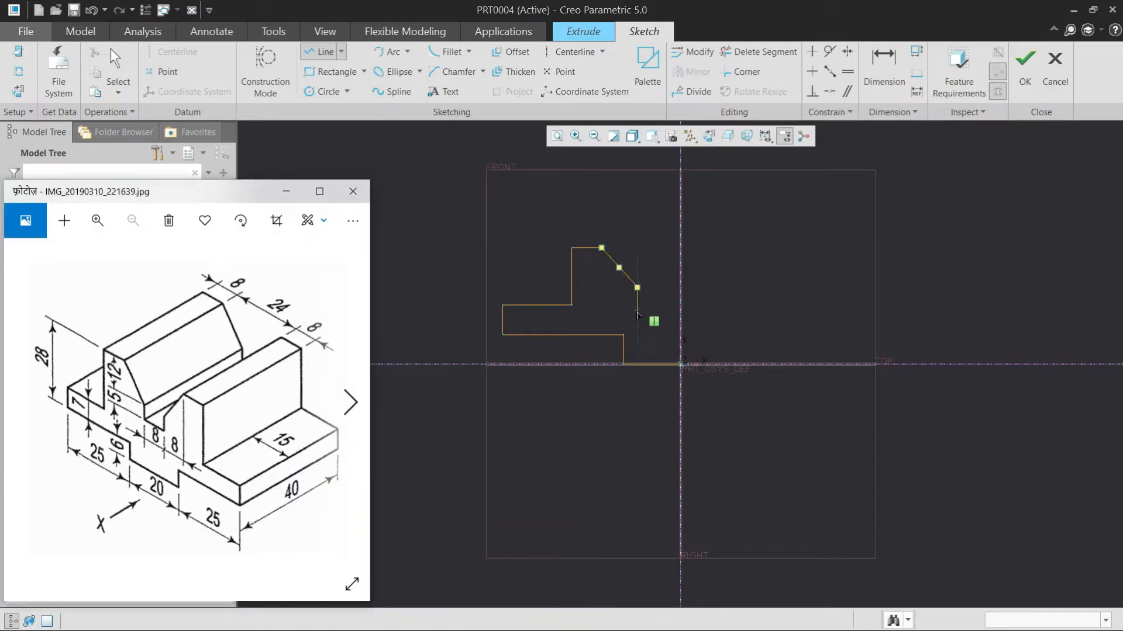
click(637, 310)
key(alt+Tab)
click(680, 310)
middle_click(636, 352)
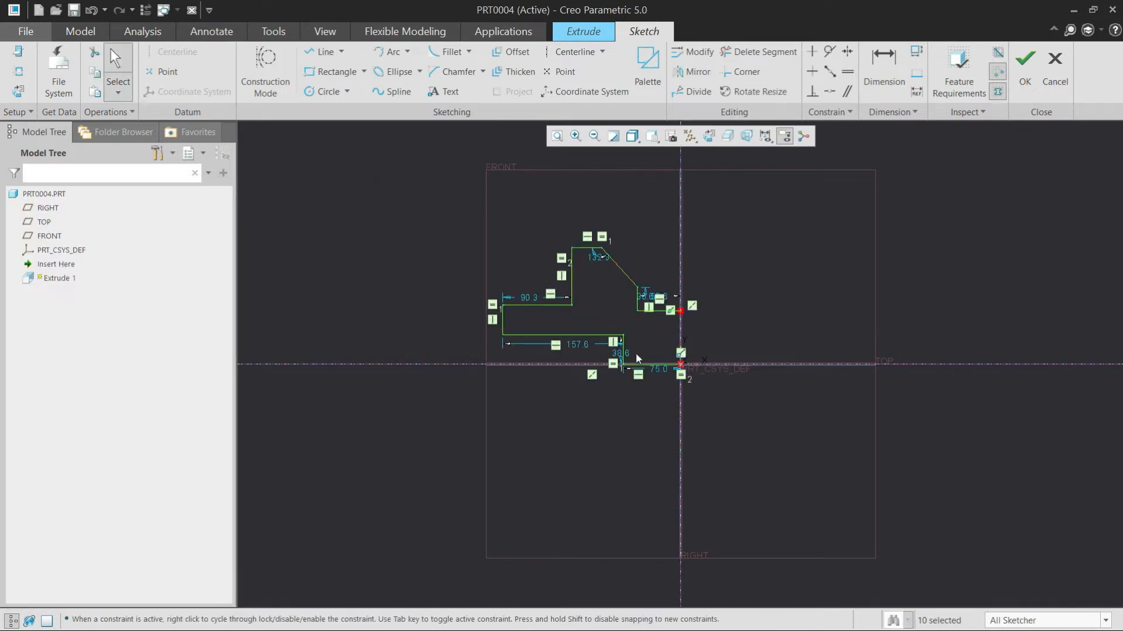
Delete the equal-length constraint on the flange's outer edge and set the flange thickness to 7 mm
key(alt+Tab)
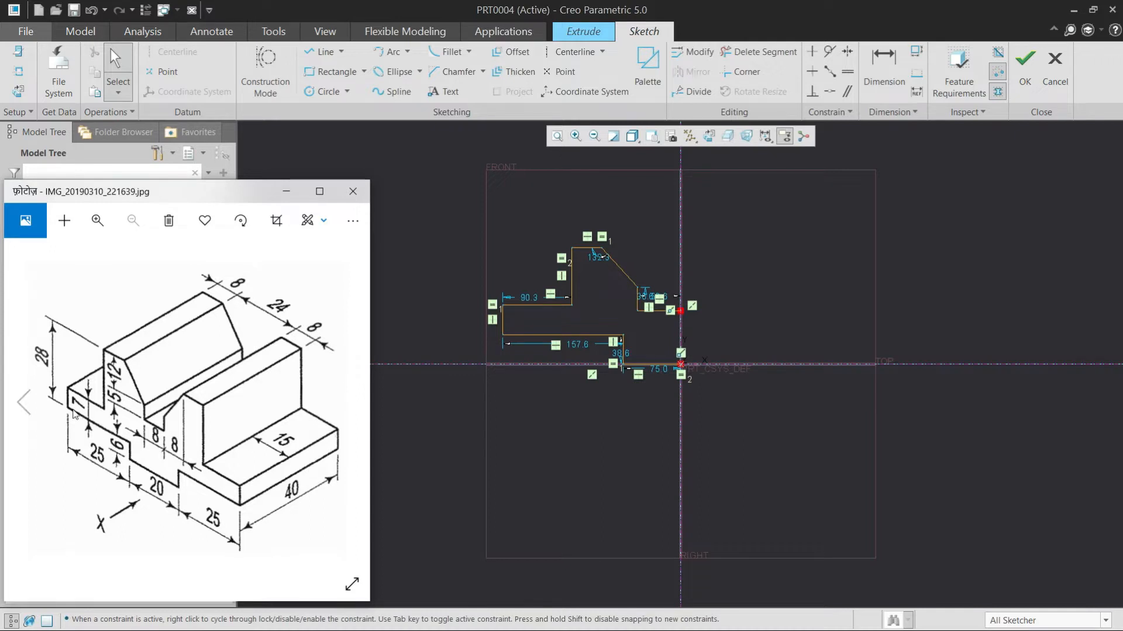
click(534, 469)
click(888, 57)
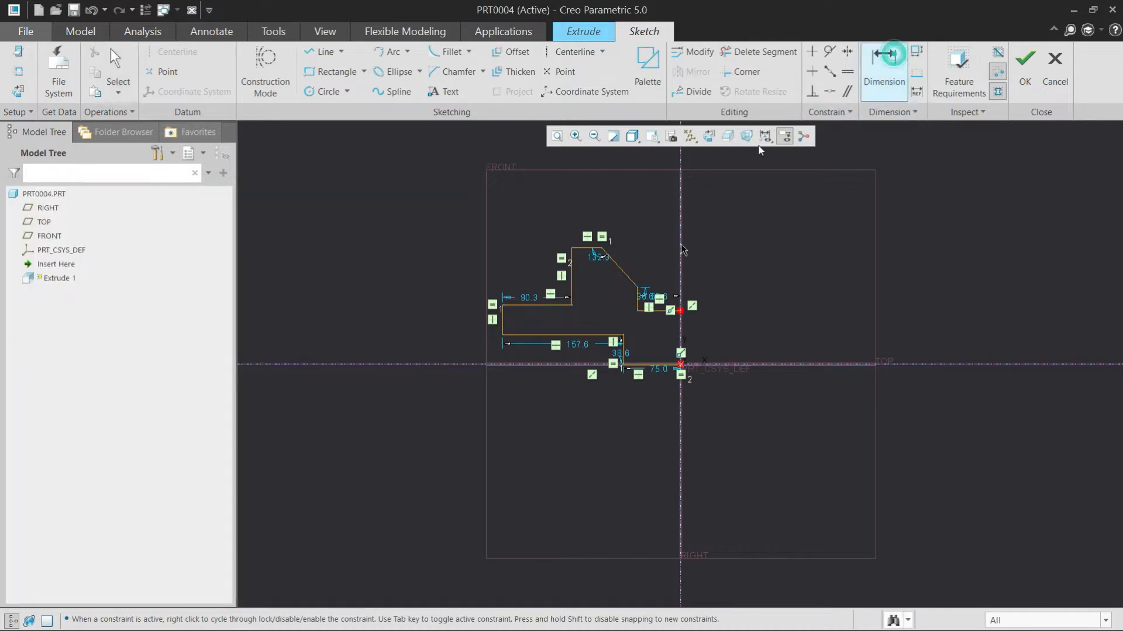
middle_click(468, 280)
click(493, 305)
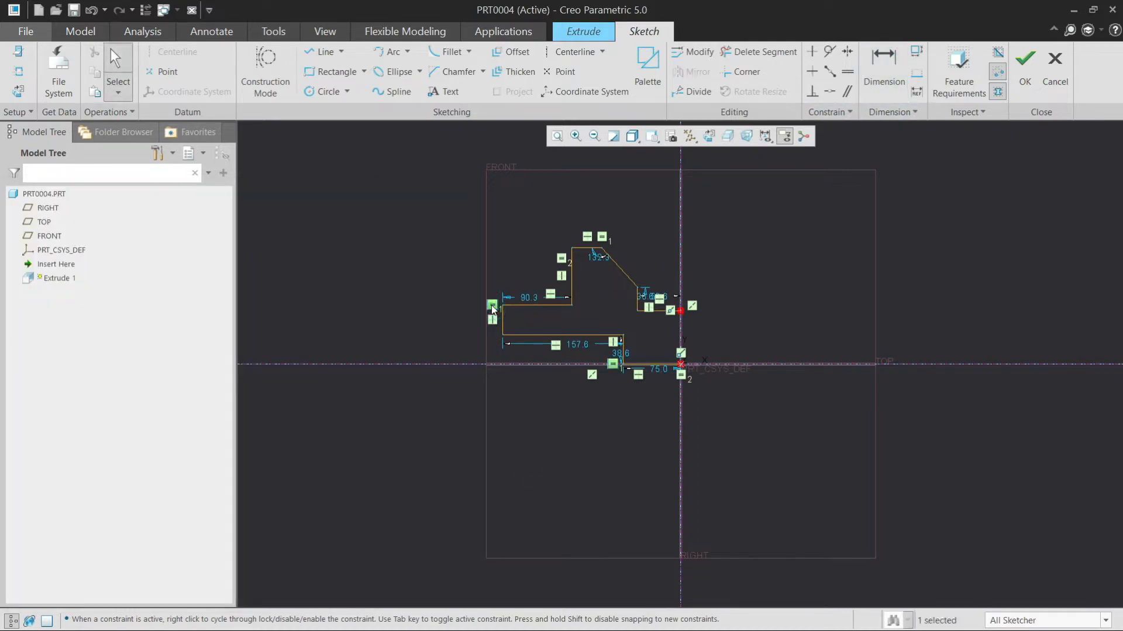
key(Delete)
drag(492, 328, 431, 325)
double_click(431, 325)
text(7)
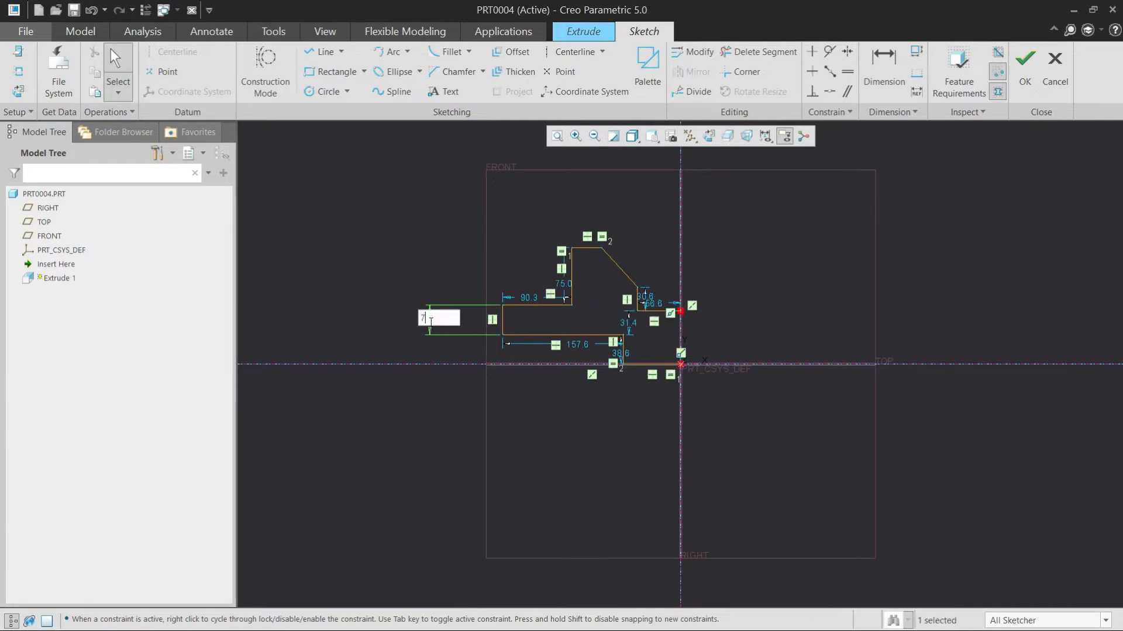
key(Return)
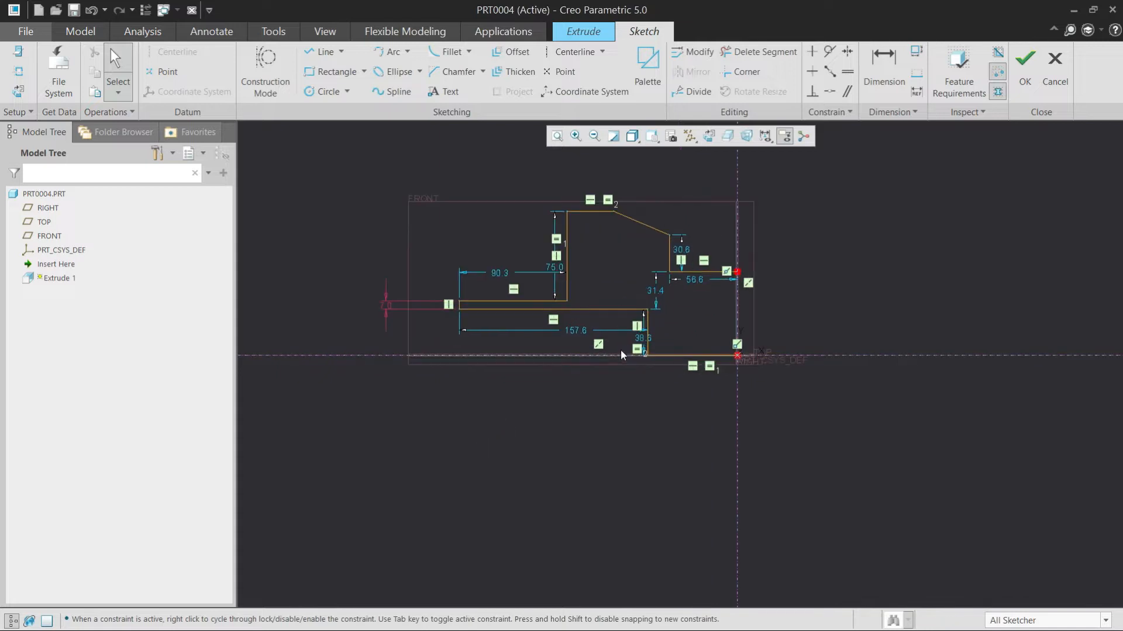
Set the height of the step beneath the flange to 6 mm
mouse_move(639, 343)
mouse_down()
mouse_move(575, 391)
mouse_move(592, 393)
mouse_up()
double_click(591, 392)
text(6)
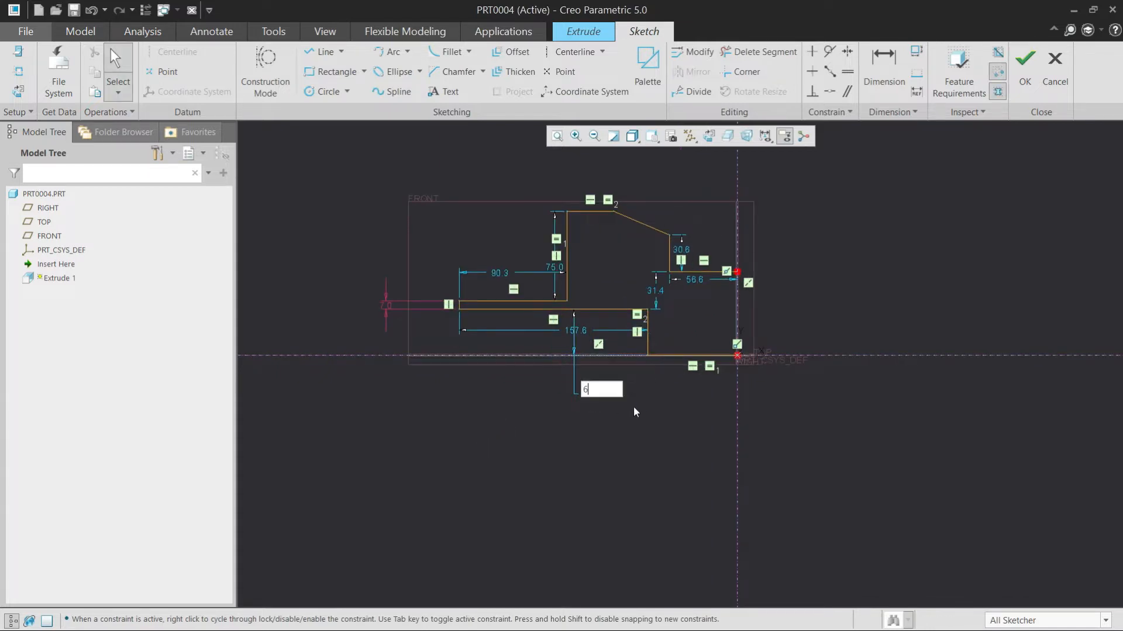
key(Return)
Delete the equal-length constraint on the base line and set the base's half-width from the vertical centerline to 10 mm
scroll(640, 355, down, 4)
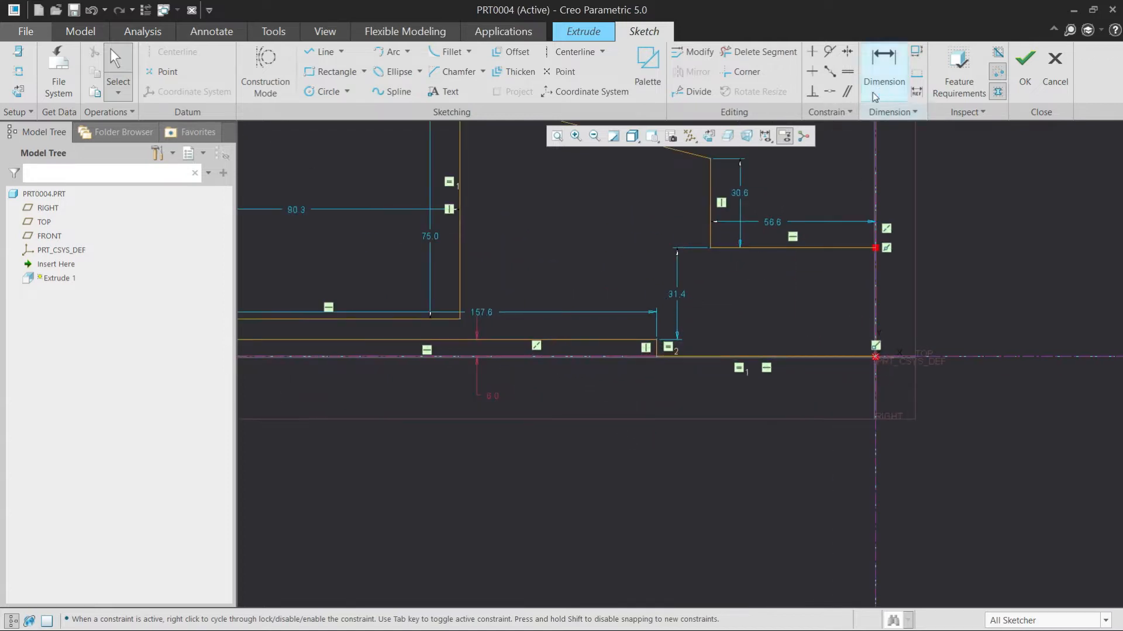
right_click(738, 373)
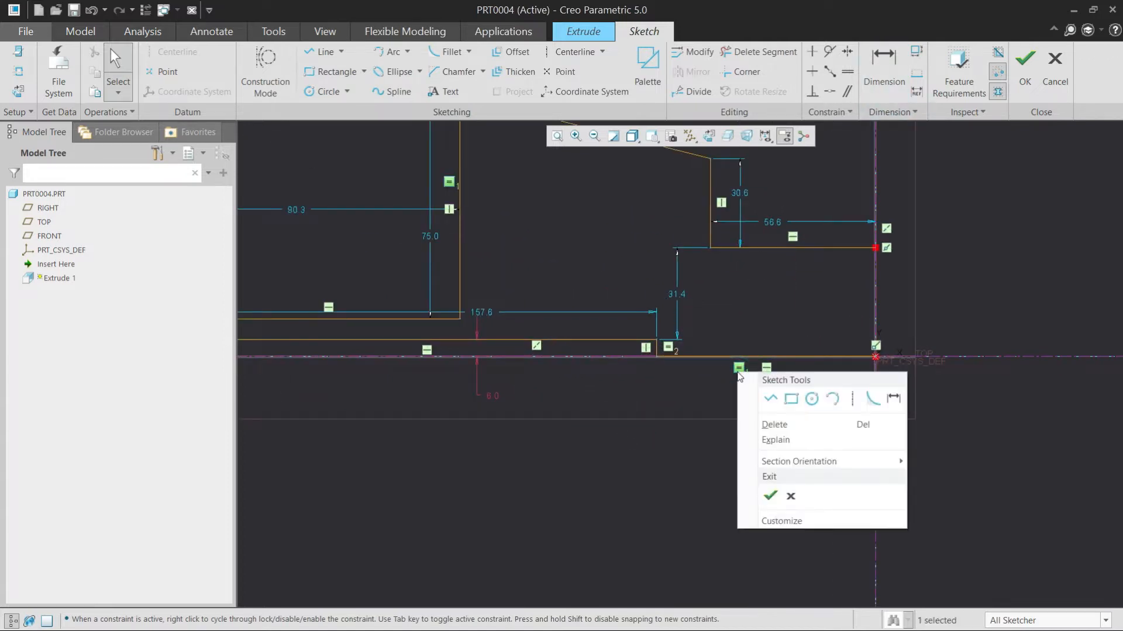
click(768, 426)
double_click(791, 388)
text(10)
key(Return)
click(777, 407)
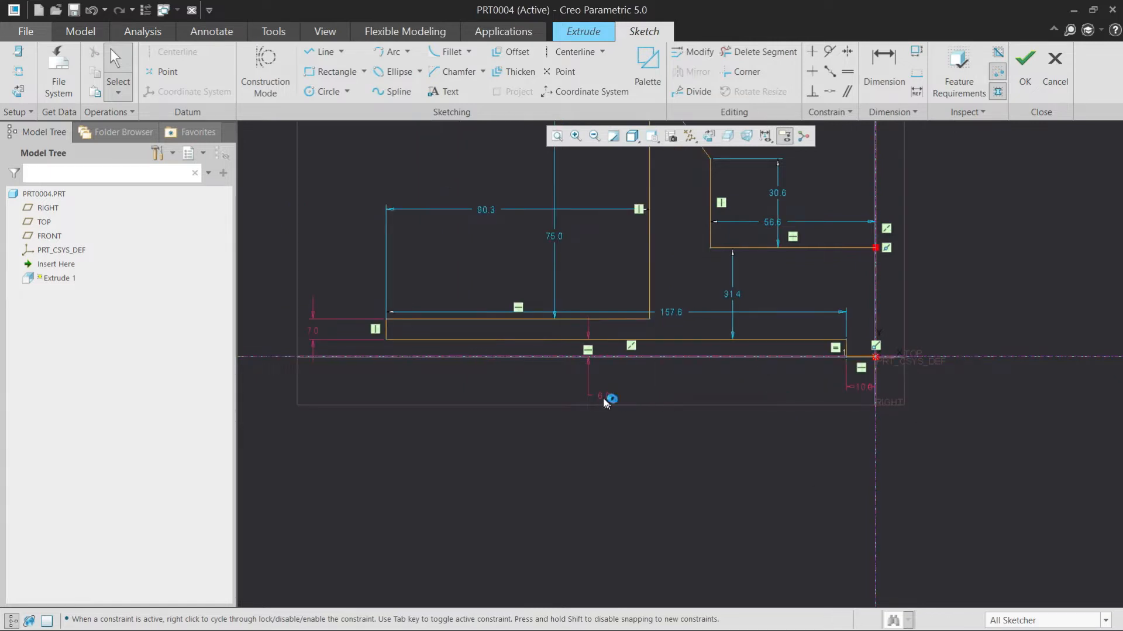
key(alt+Tab)
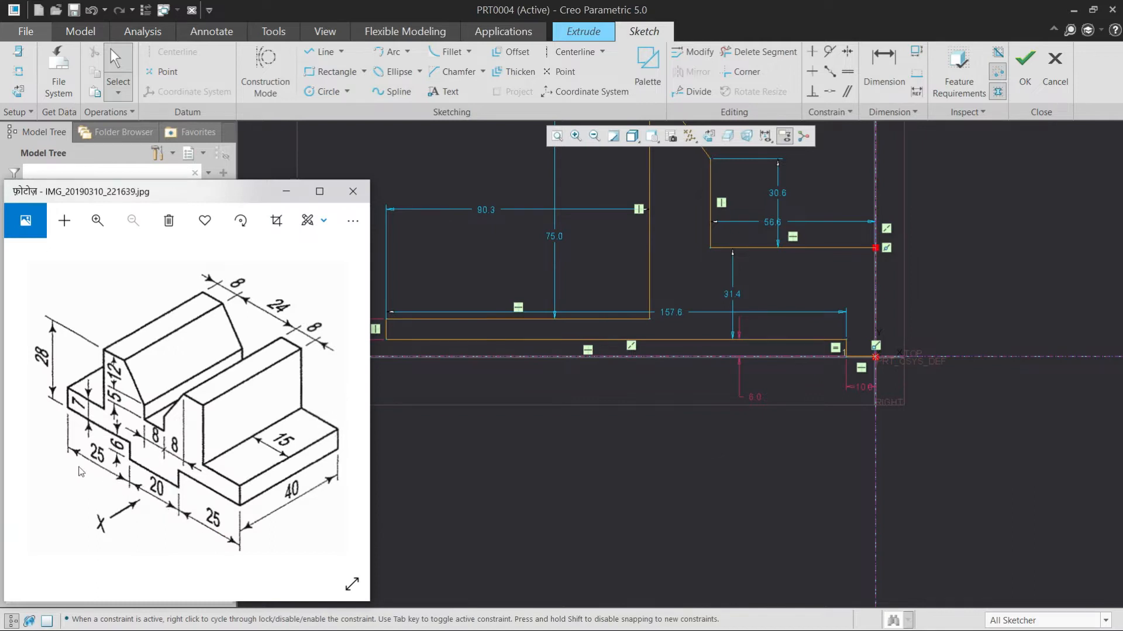
click(561, 450)
click(883, 67)
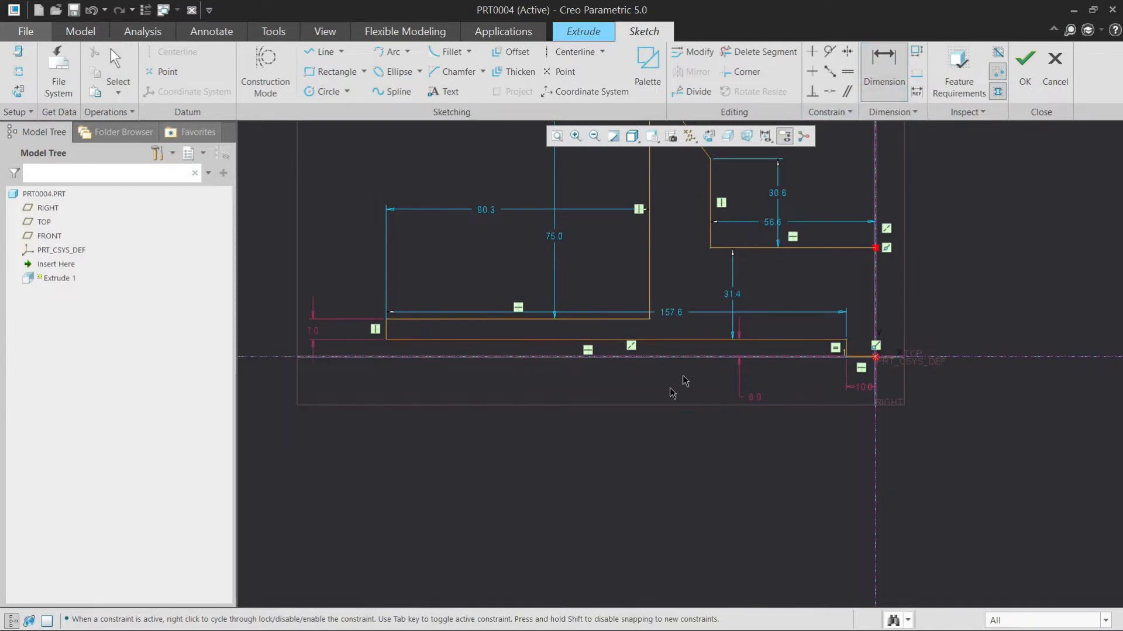
scroll(639, 345, down, 2)
middle_click(643, 366)
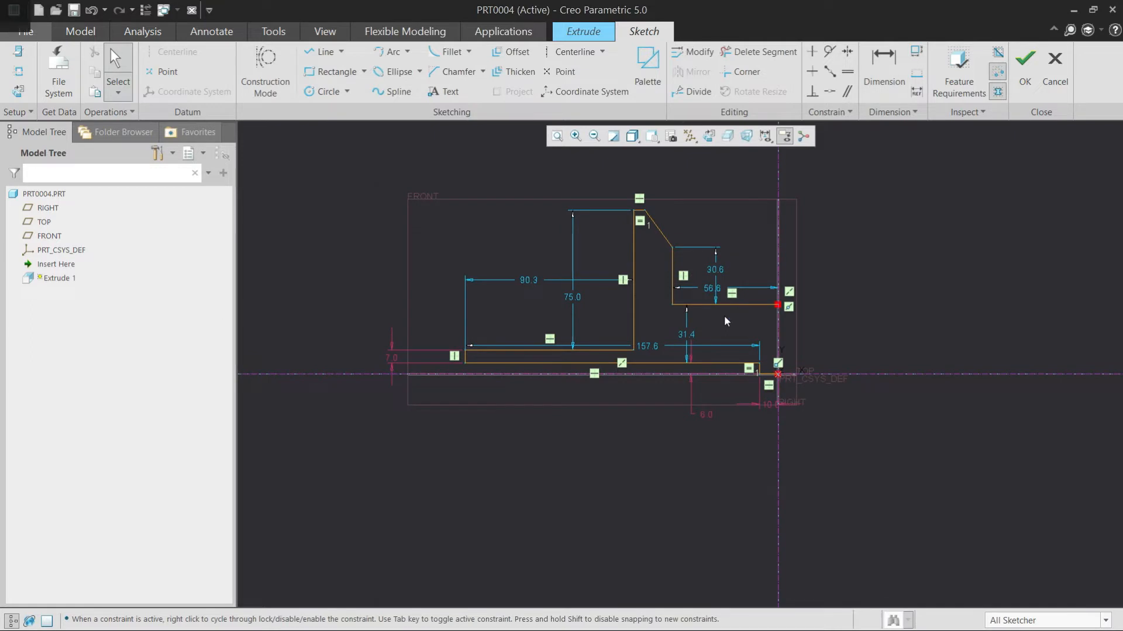
Dimension the groove floor's half-width up to the vertical centerline as 4 mm
key(alt+Tab)
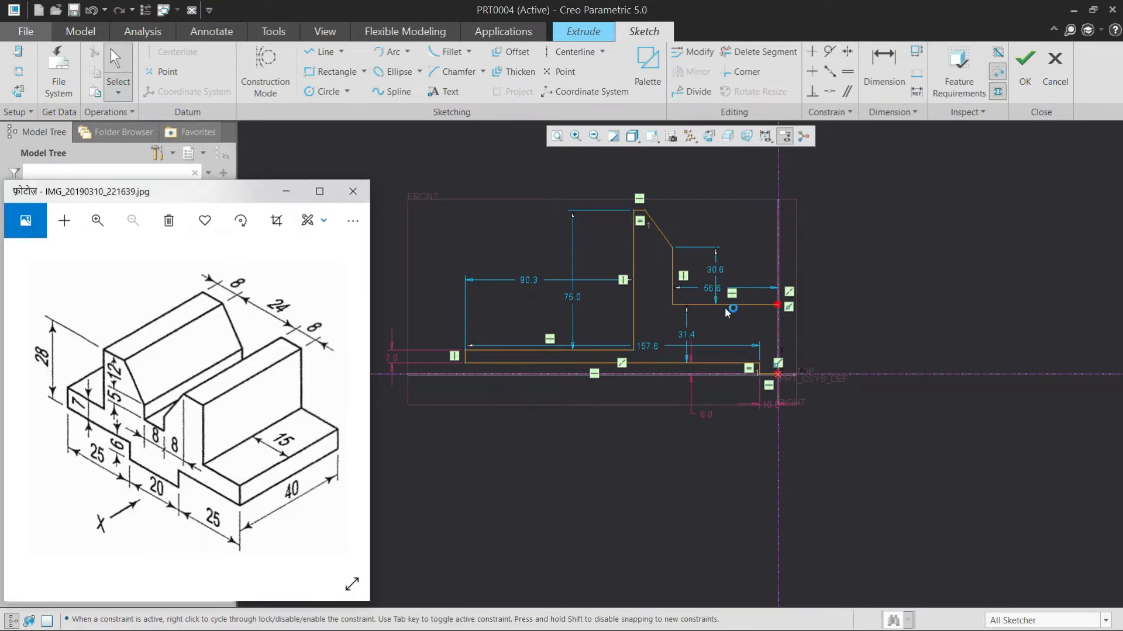
click(883, 67)
click(740, 304)
middle_click(740, 257)
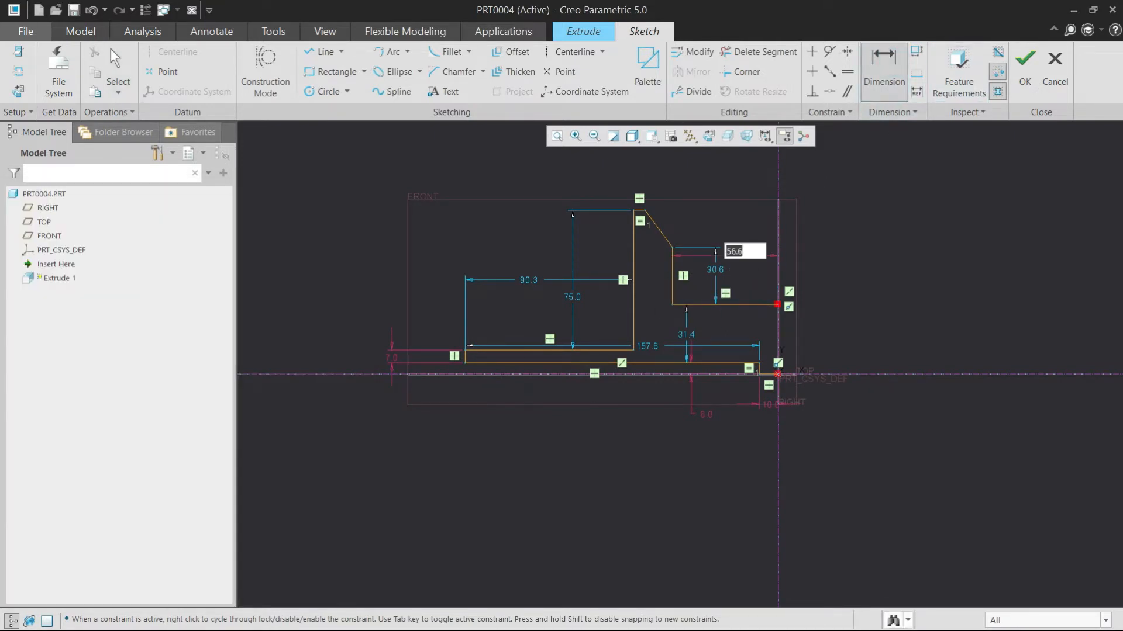
text(4)
key(Return)
middle_click(899, 271)
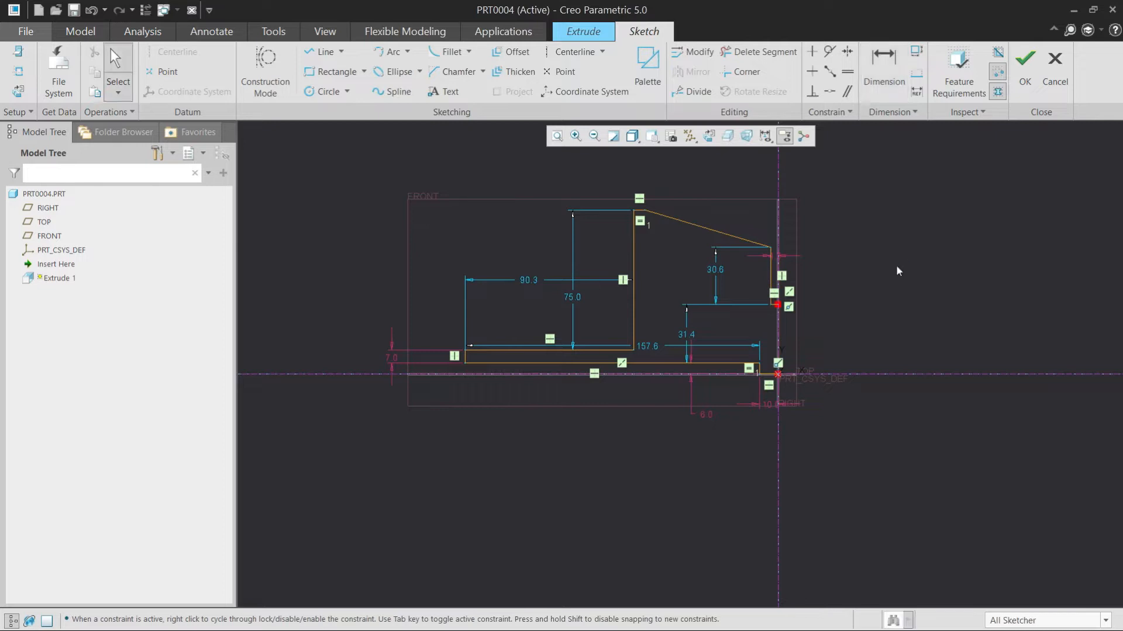
Dimension the short vertical wall of the groove as 5 mm
key(alt+Tab)
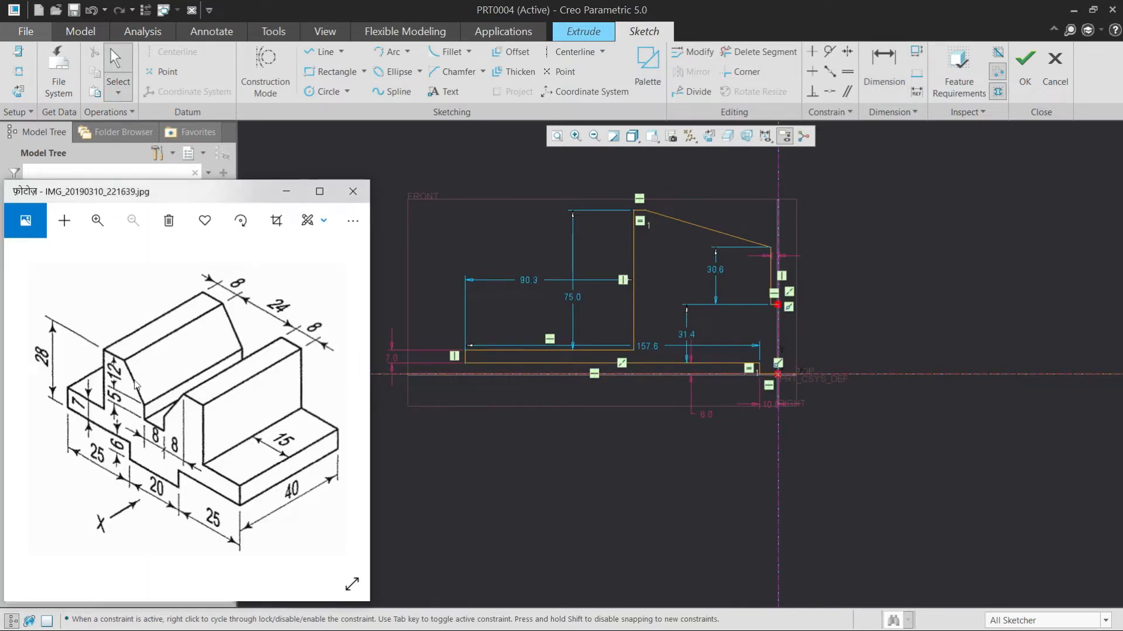
click(887, 268)
click(883, 67)
click(771, 279)
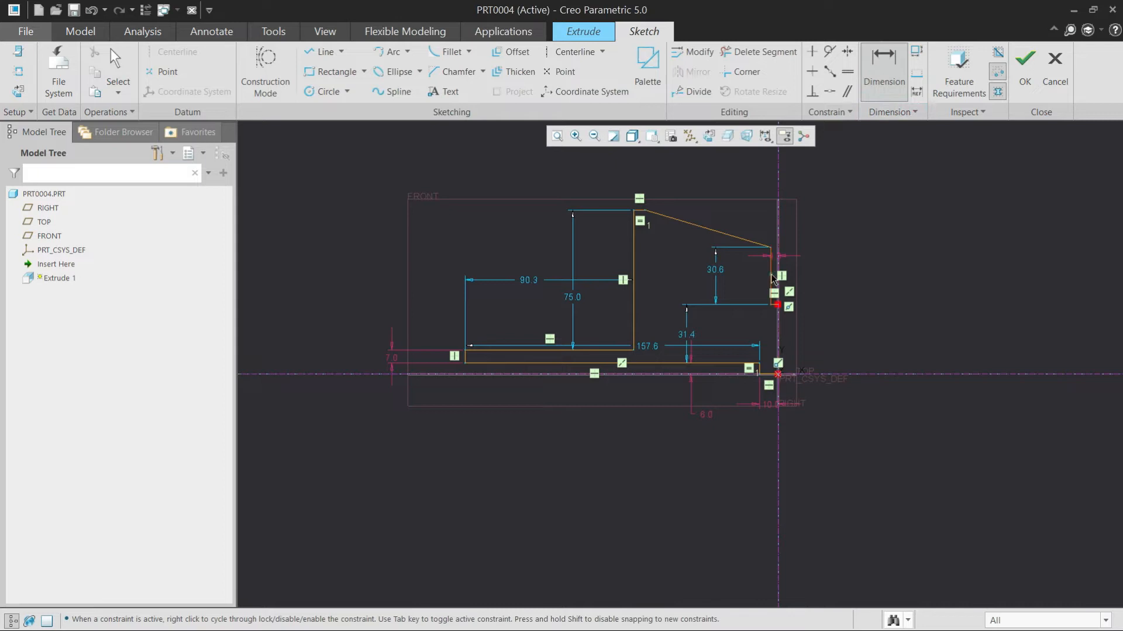
middle_click(762, 287)
text(5)
key(Return)
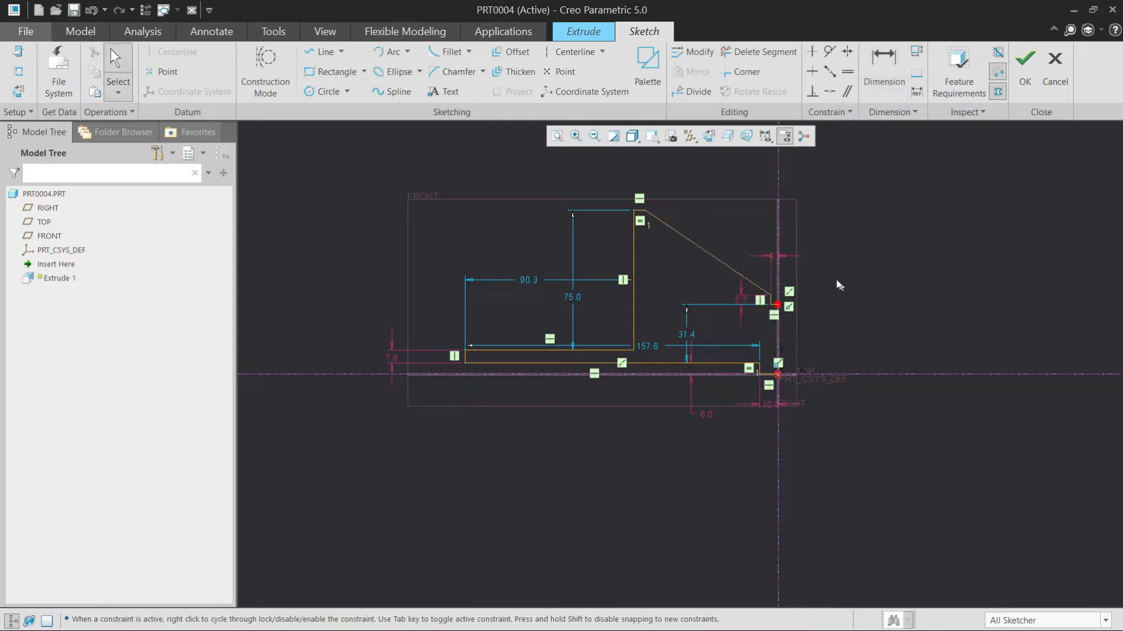
Dimension the vertical distance from the slope's lower end to the top edge as 12 mm
click(770, 293)
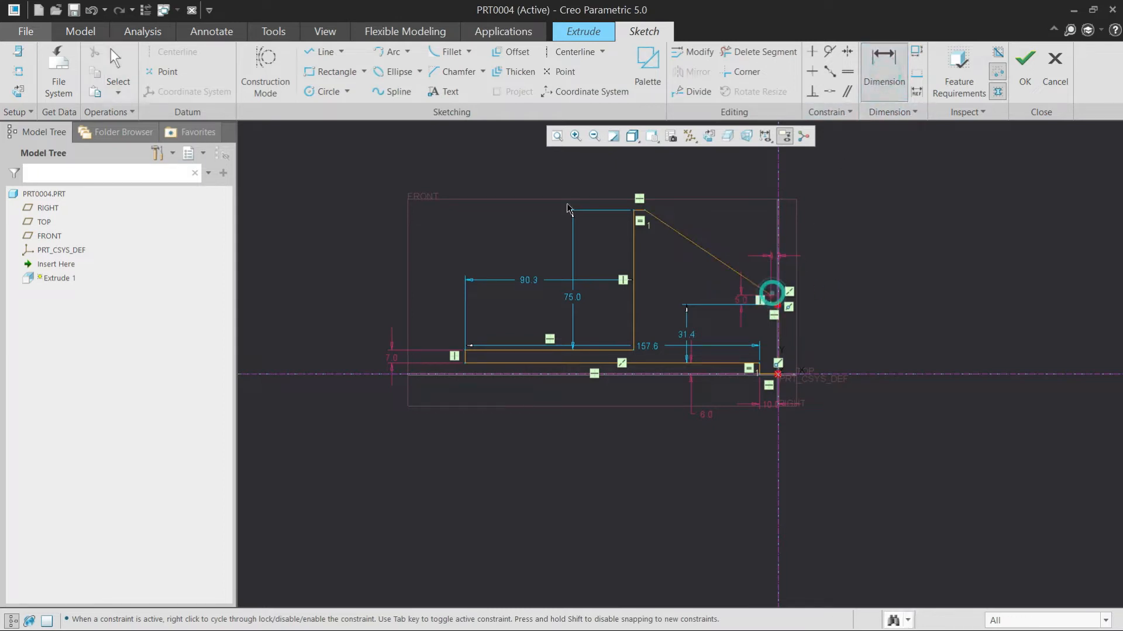
click(639, 216)
middle_click(738, 234)
text(12)
key(Return)
middle_click(849, 267)
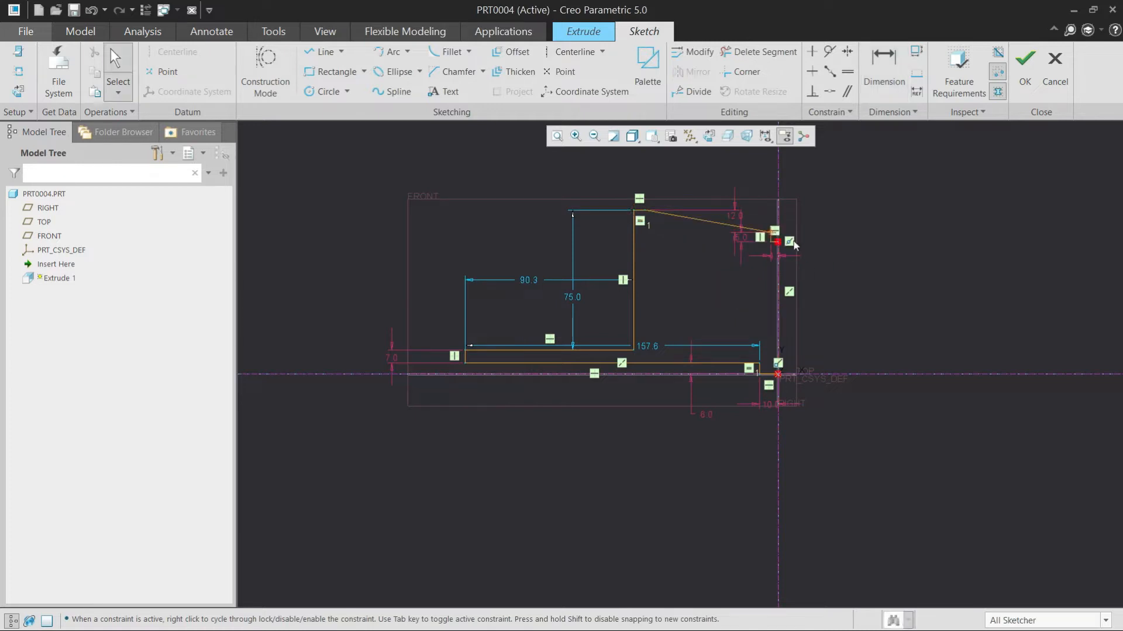
Dimension the distance from the vertical centerline to the tall outer wall as 20 mm
key(alt+Tab)
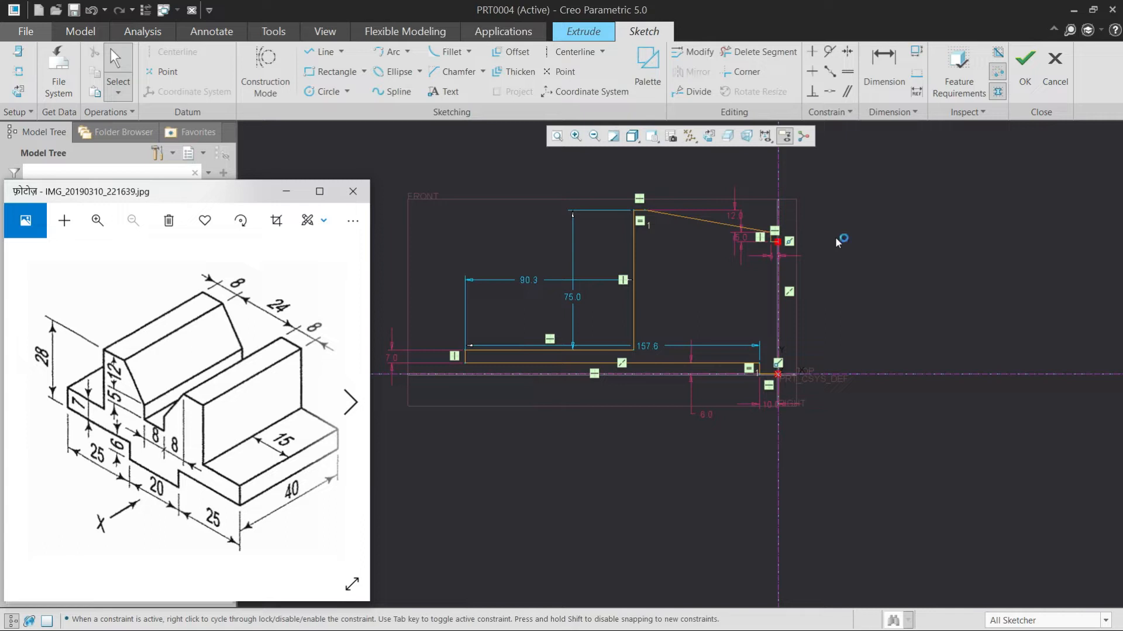
click(884, 213)
click(877, 72)
click(780, 187)
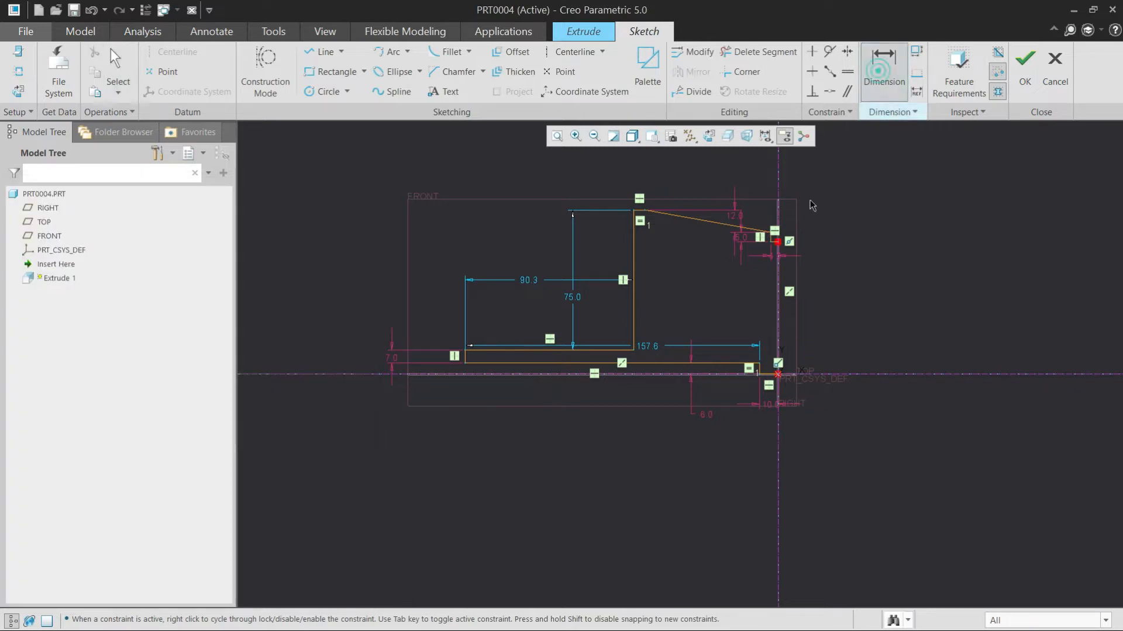
click(635, 245)
middle_click(692, 178)
text(20)
key(Return)
middle_click(826, 253)
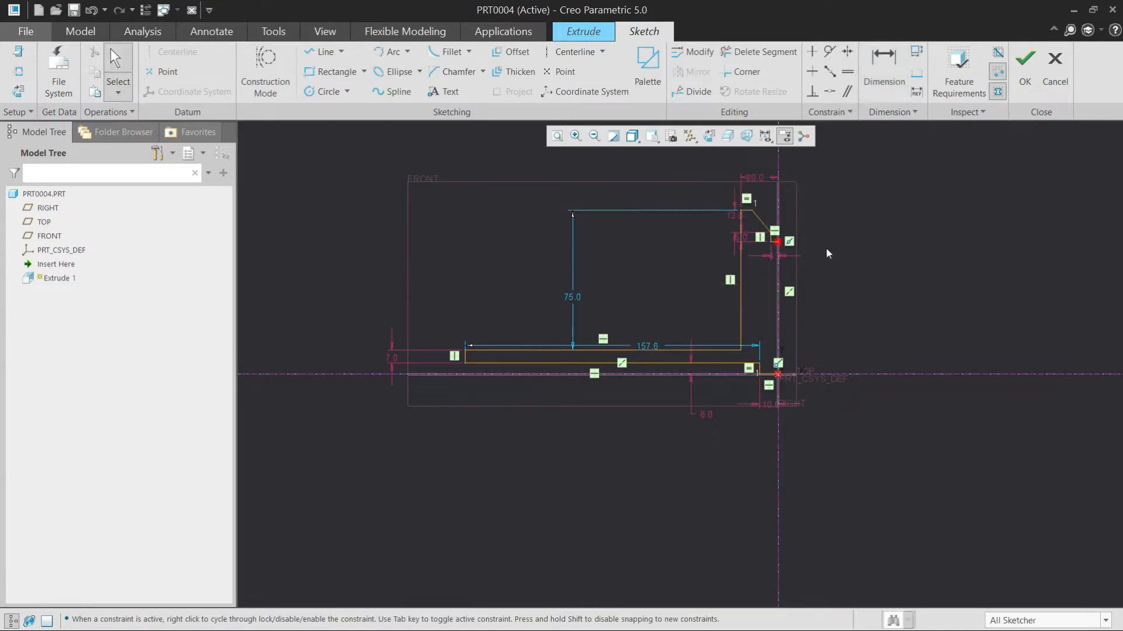
Dimension the vertical distance from the side flange's underside to the profile's top edge as 20 mm
key(alt+Tab)
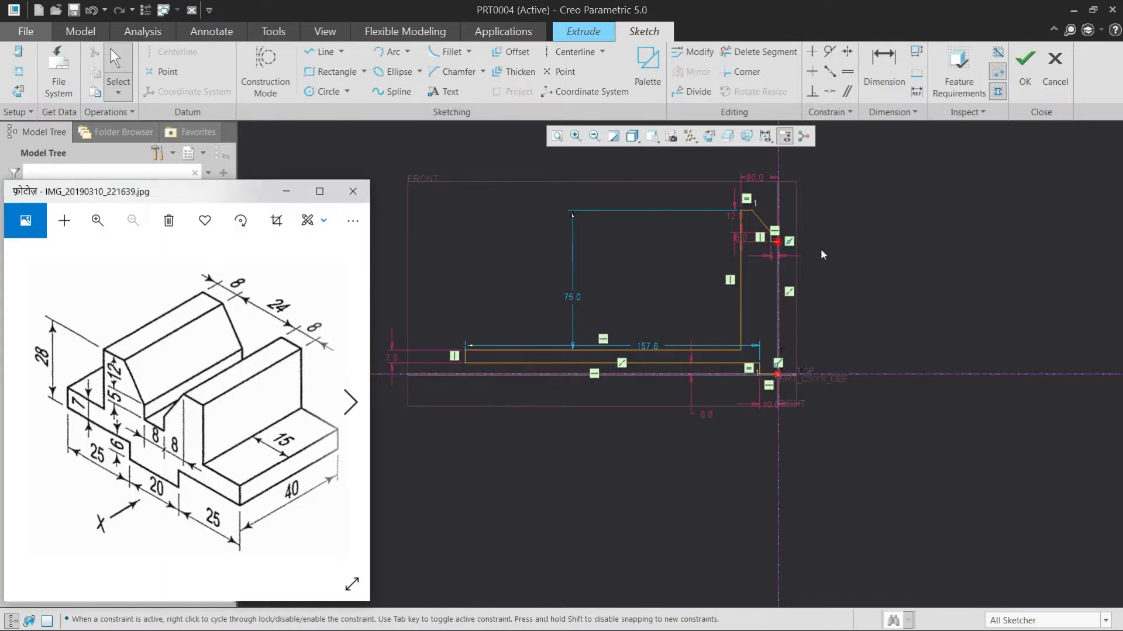
click(884, 64)
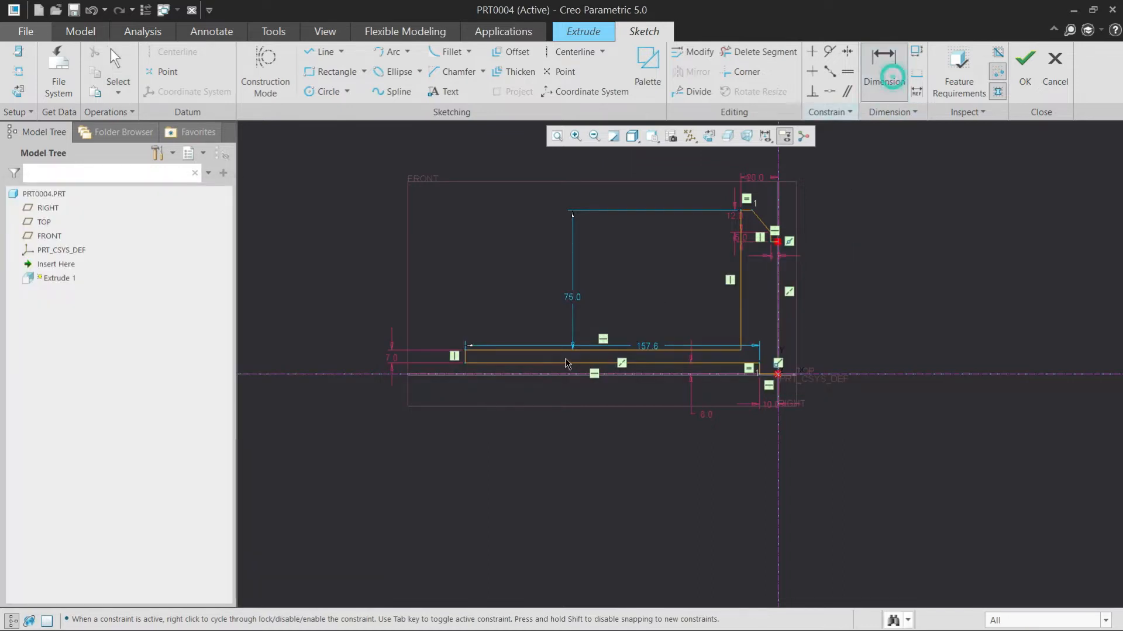
click(526, 363)
click(746, 212)
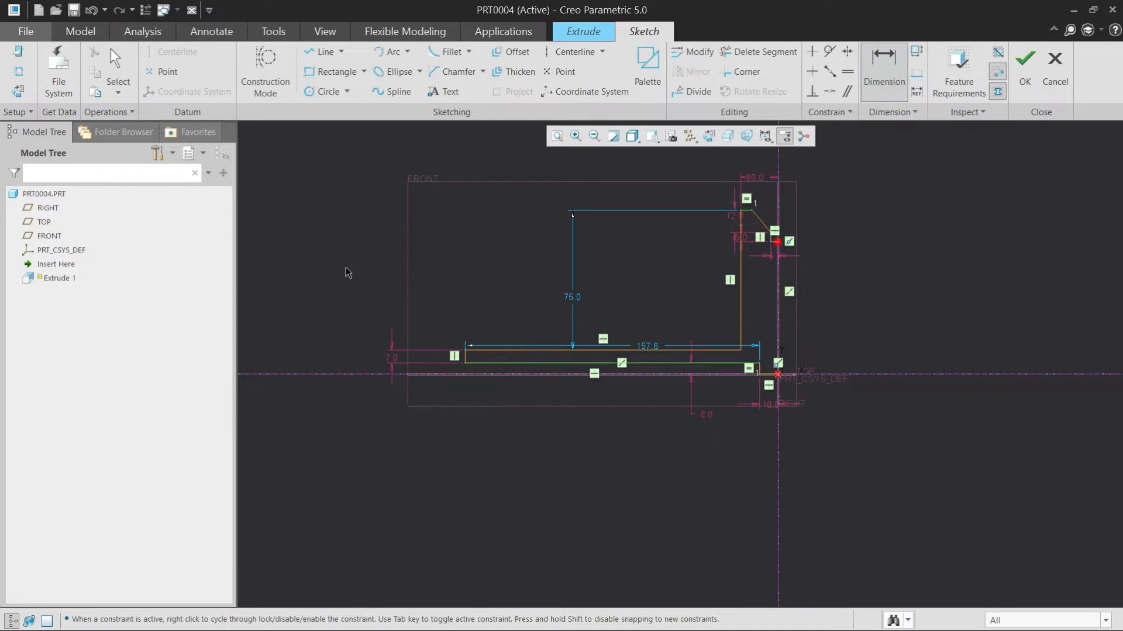
middle_click(347, 272)
text(20)
key(Return)
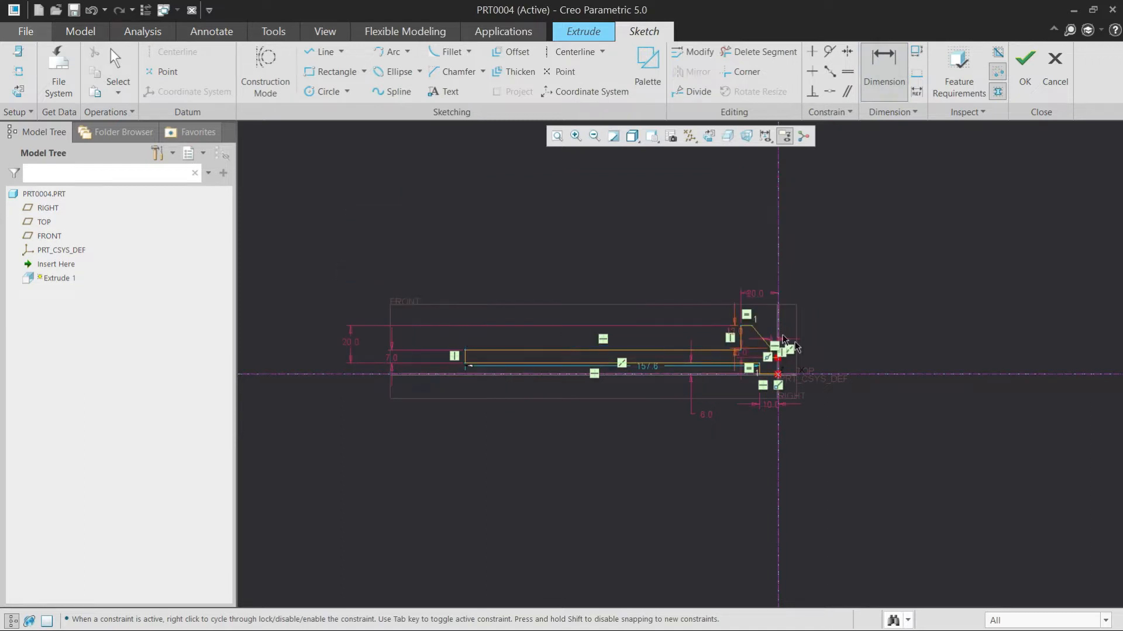
middle_click(886, 353)
Dimension the length of the side flange's underside as 25 mm
key(alt+Tab)
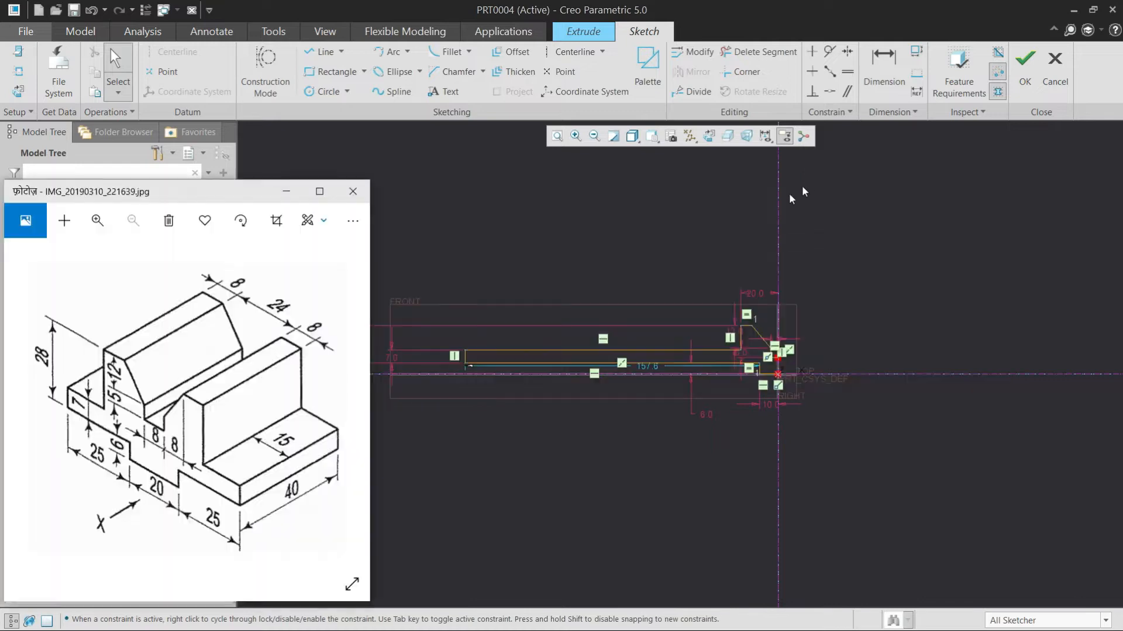
click(868, 80)
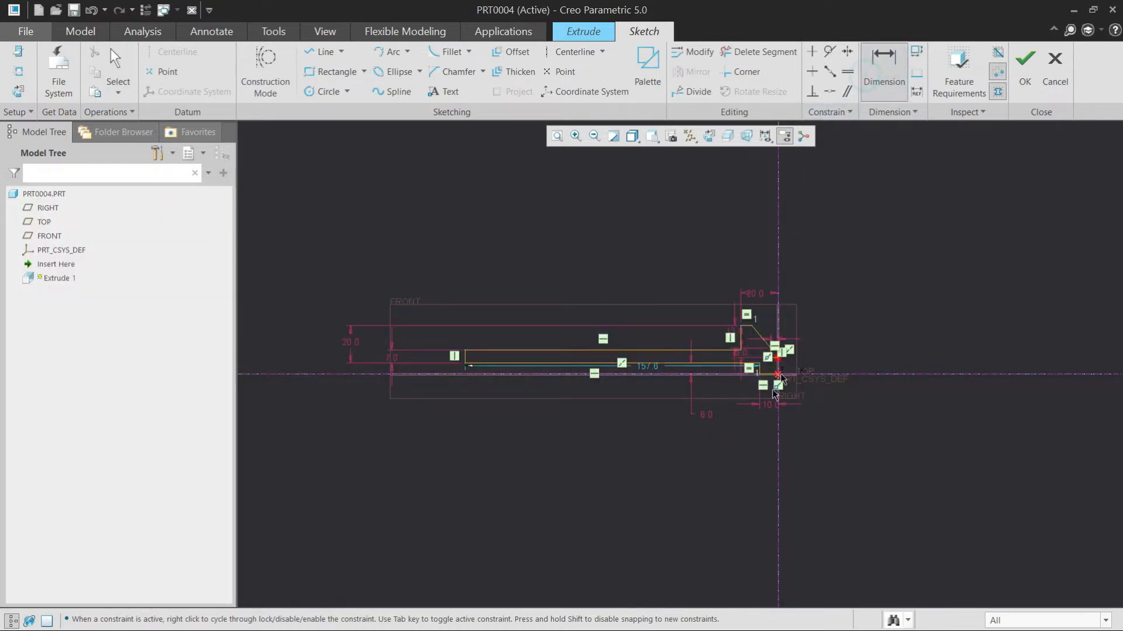
scroll(719, 363, down, 3)
click(739, 332)
scroll(731, 380, up, 3)
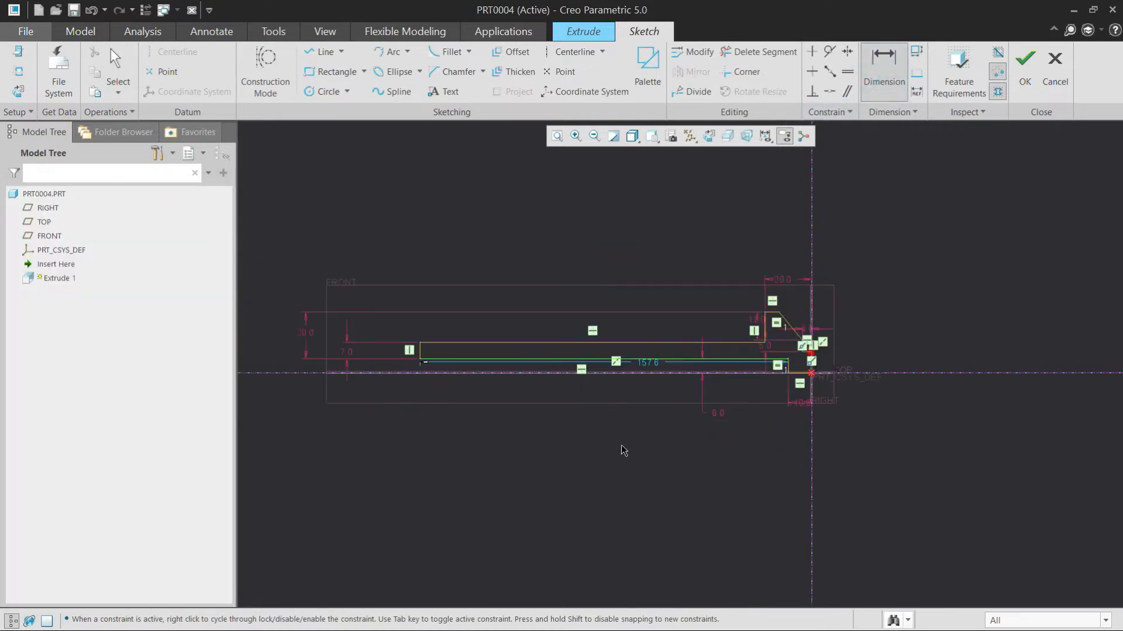
middle_click(641, 447)
text(25)
key(Return)
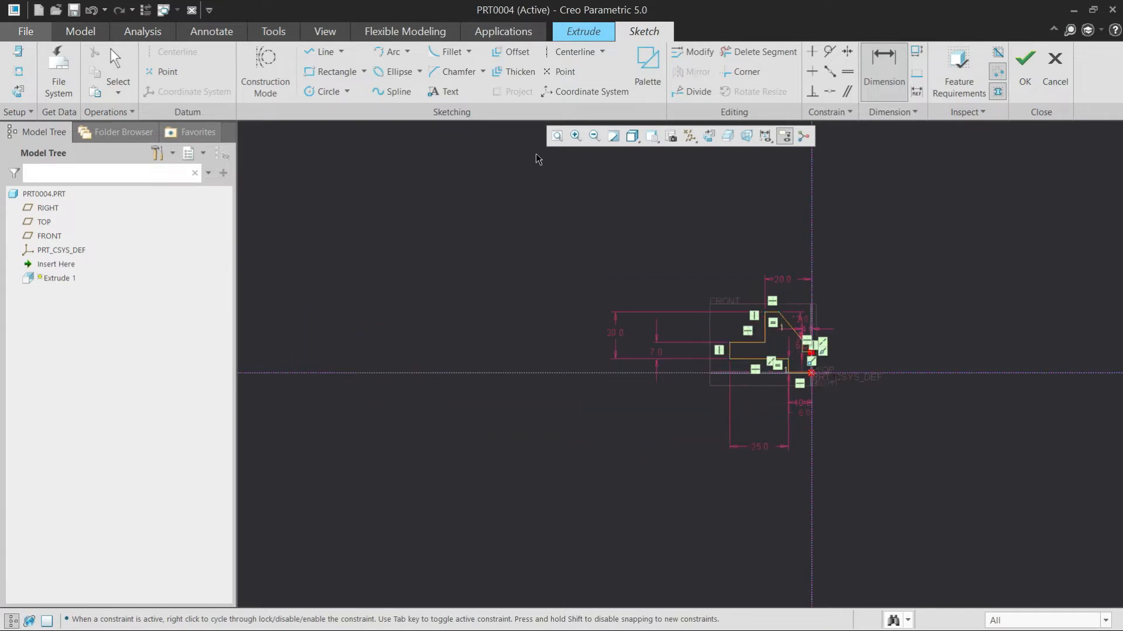
click(555, 137)
middle_click(790, 316)
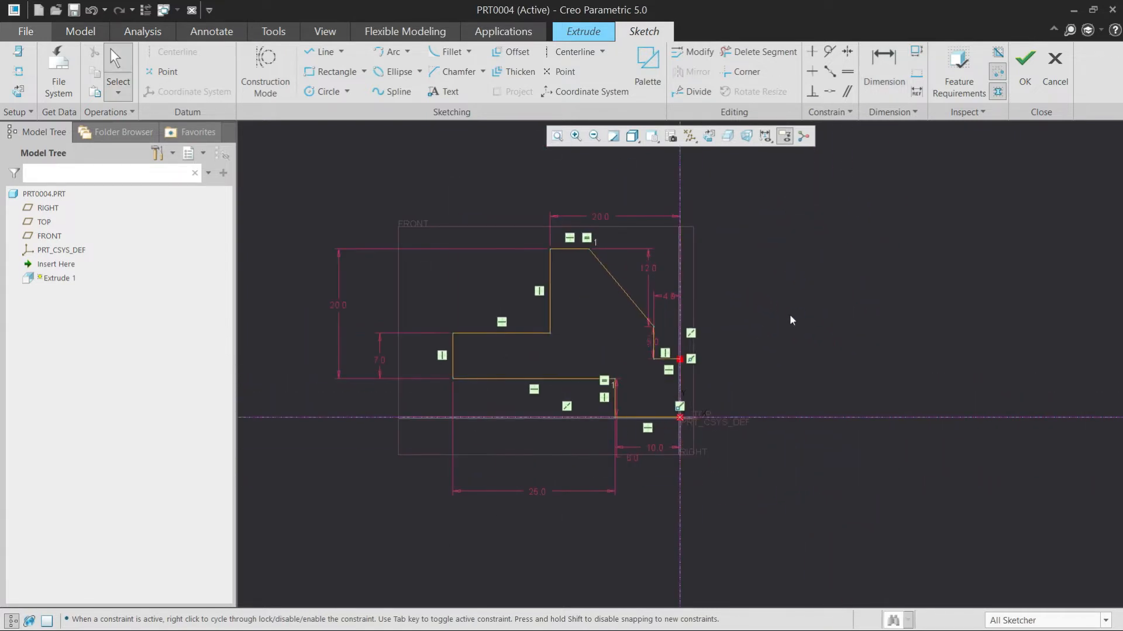
Mirror the whole half-profile about the vertical centerline and finish the sketch
key(alt+Tab)
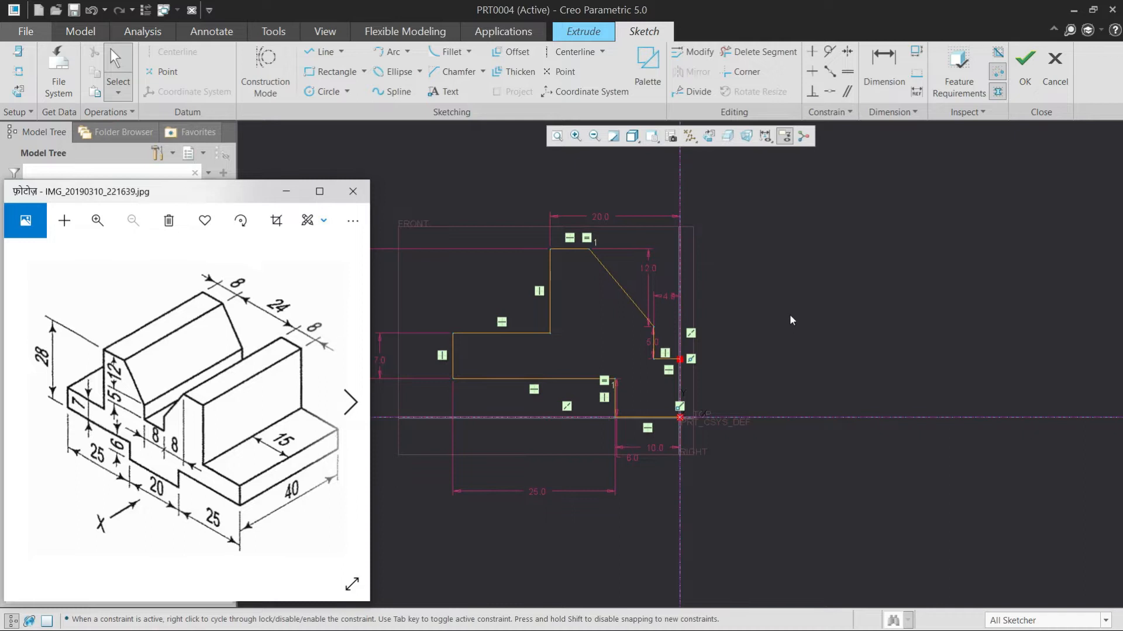
key(alt+Tab)
scroll(799, 322, up, 1)
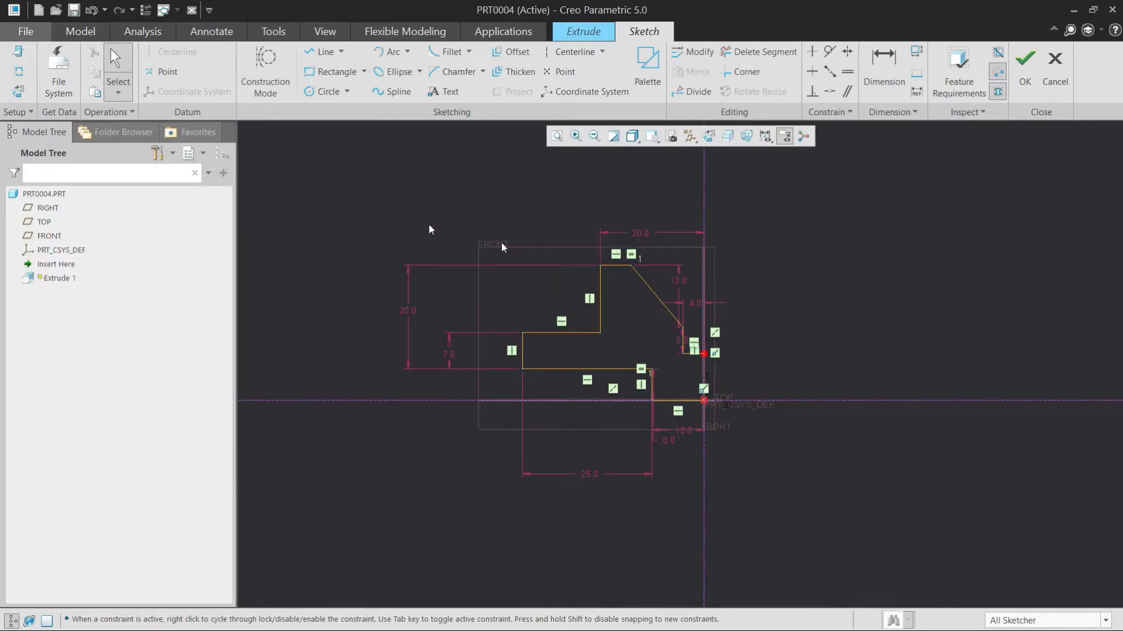
drag(823, 566, 799, 536)
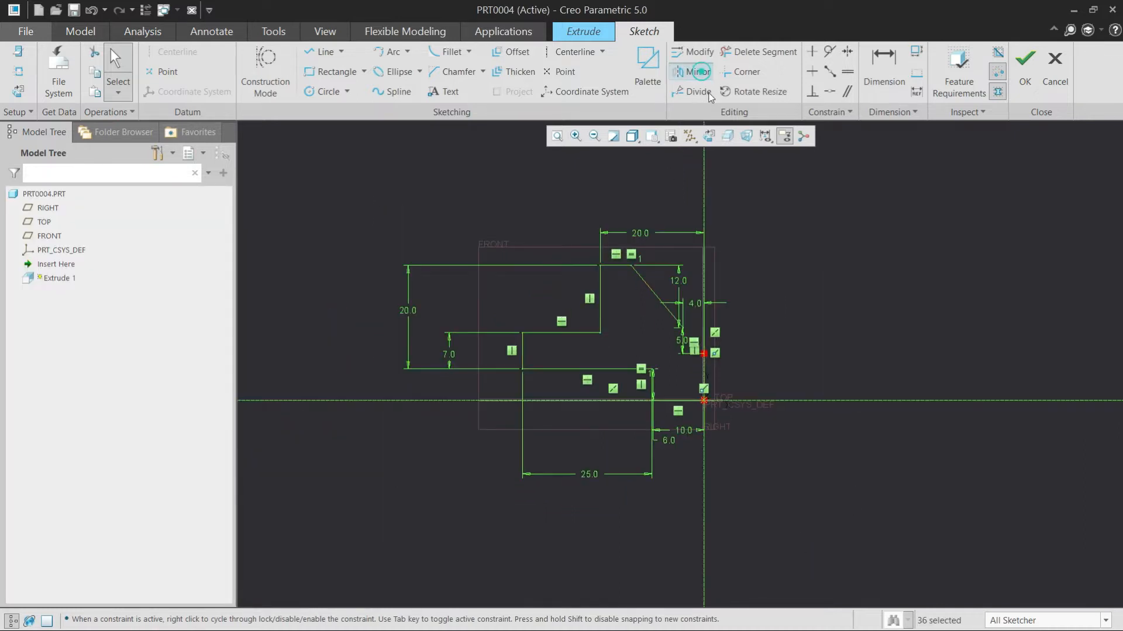
click(691, 71)
click(705, 171)
click(1026, 82)
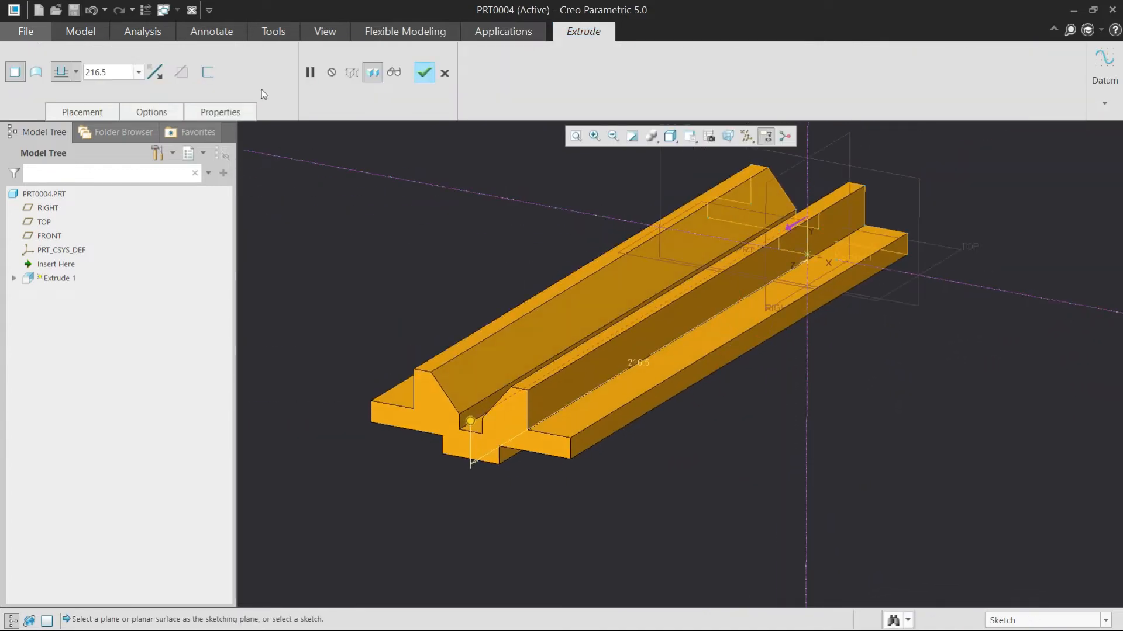
Extrude the profile symmetrically about the sketch plane to a total depth of 40 mm and complete the feature
click(75, 71)
click(60, 103)
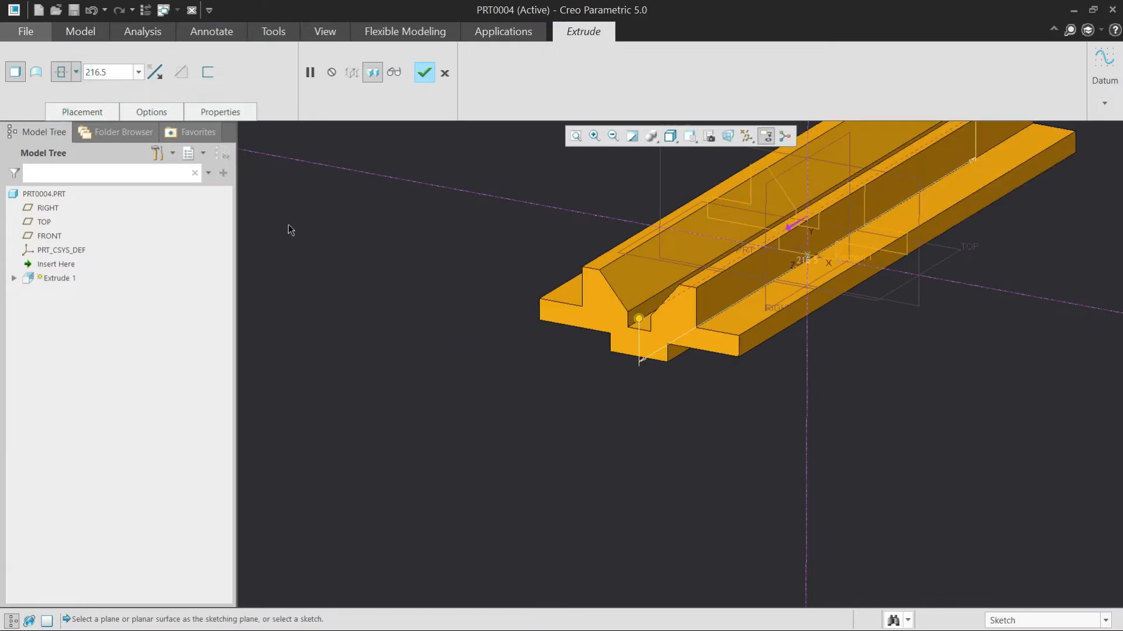
key(alt+Tab)
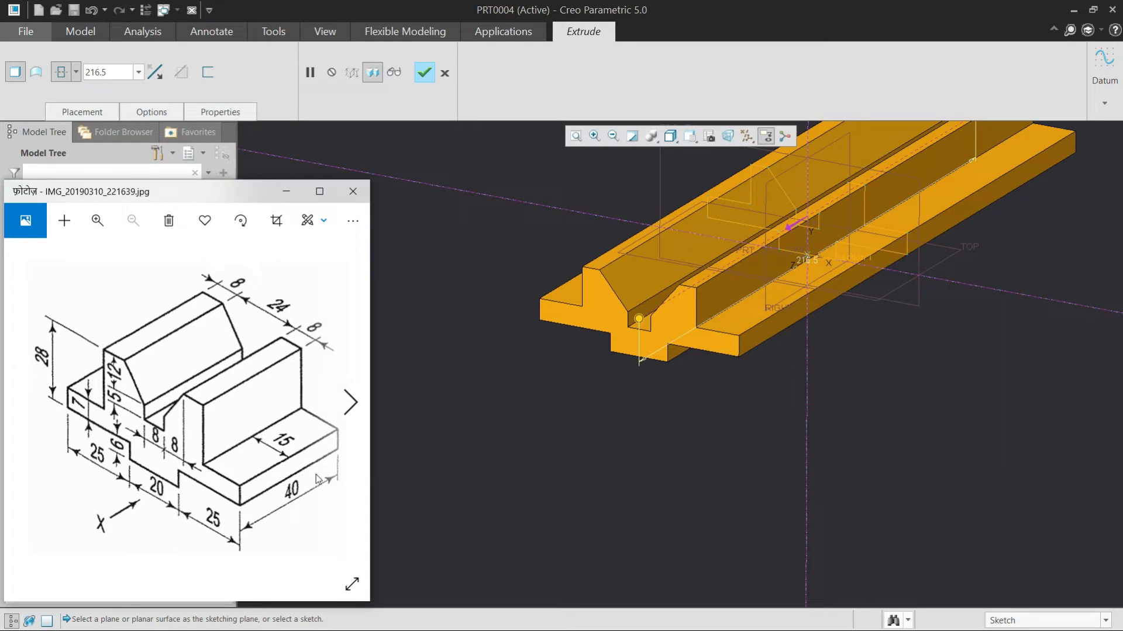
key(alt+Tab)
text(4)
key(Return)
scroll(632, 444, up, 3)
scroll(786, 326, down, 5)
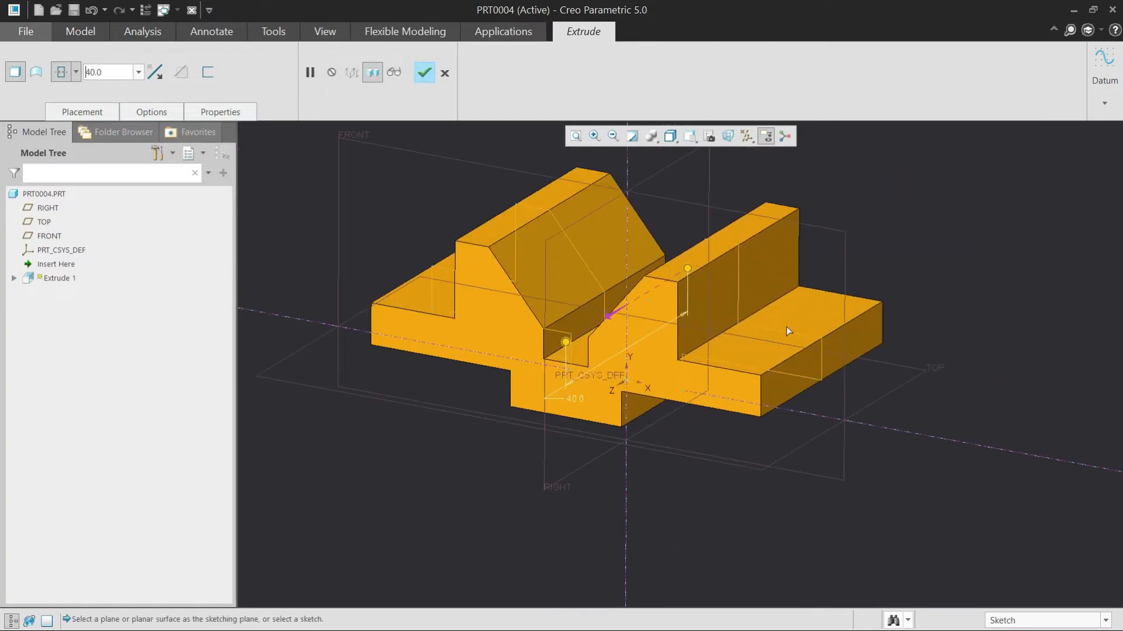
middle_click(786, 326)
scroll(570, 366, up, 4)
click(802, 243)
Show the finished block in its standard orientation and bring up the next reference drawing, IMG_20190310_221711.jpg
scroll(816, 241, down, 3)
scroll(801, 242, up, 2)
scroll(731, 268, down, 2)
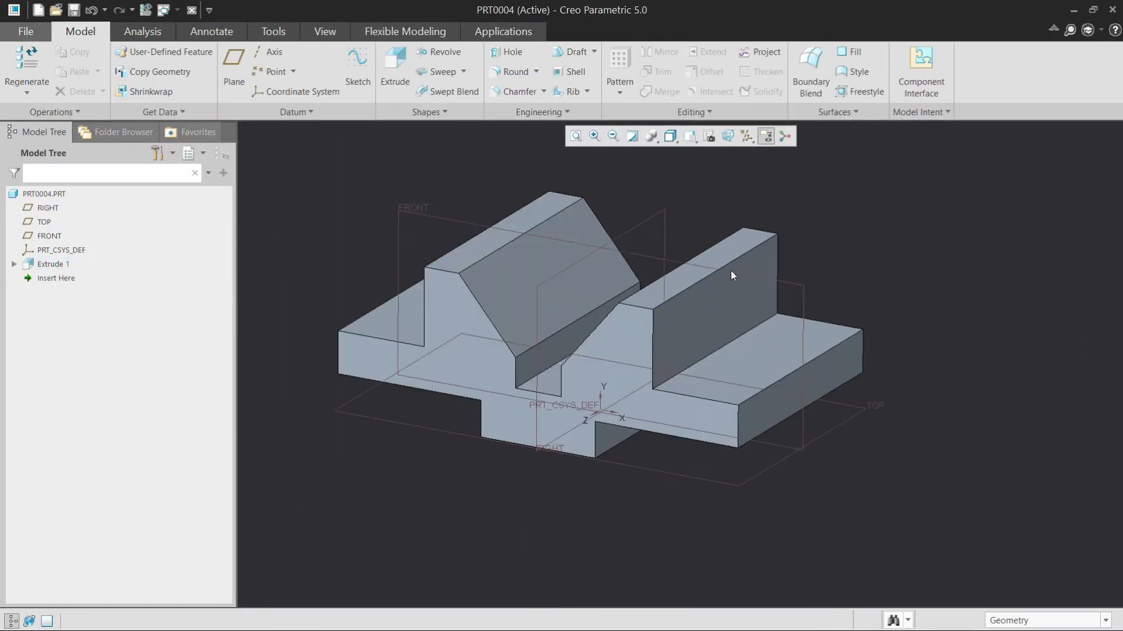
click(670, 138)
click(719, 169)
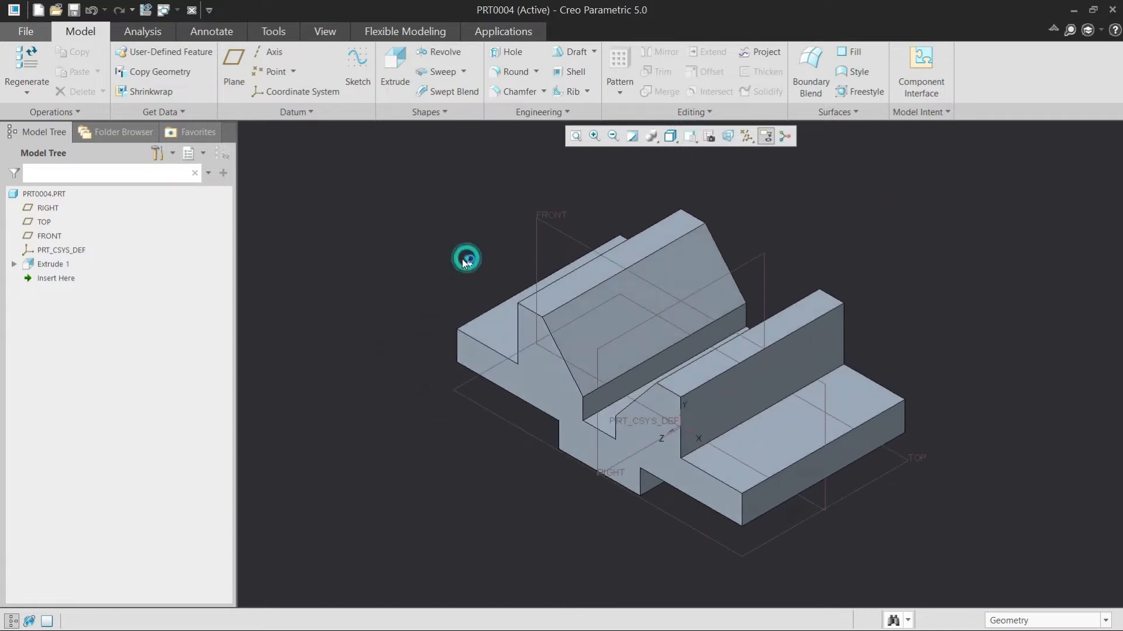
key(alt+Tab)
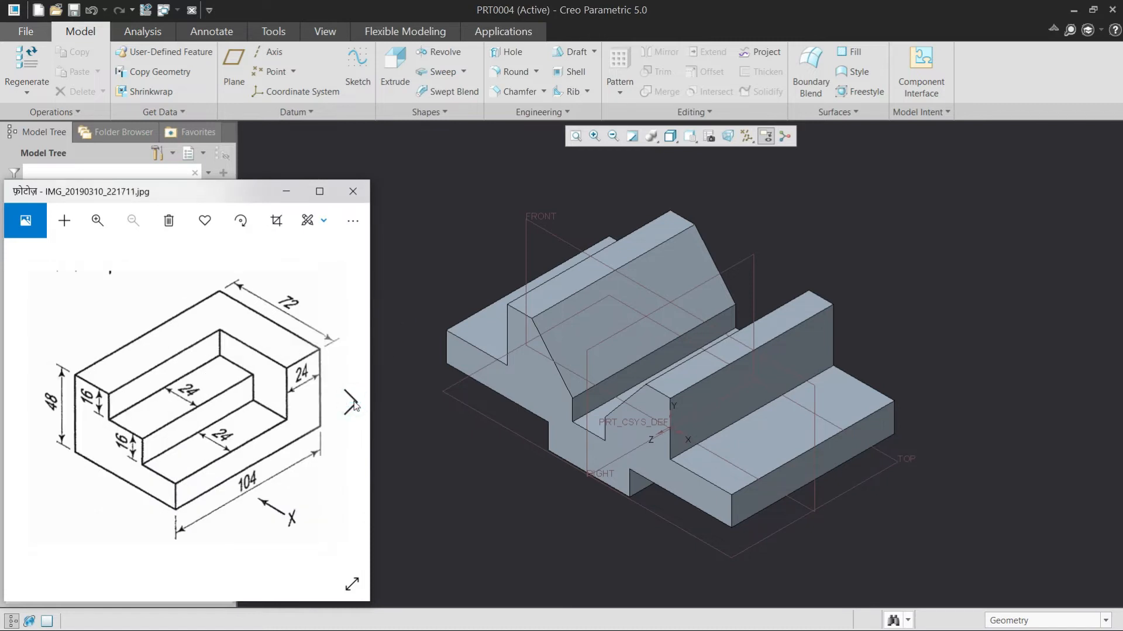
click(420, 234)
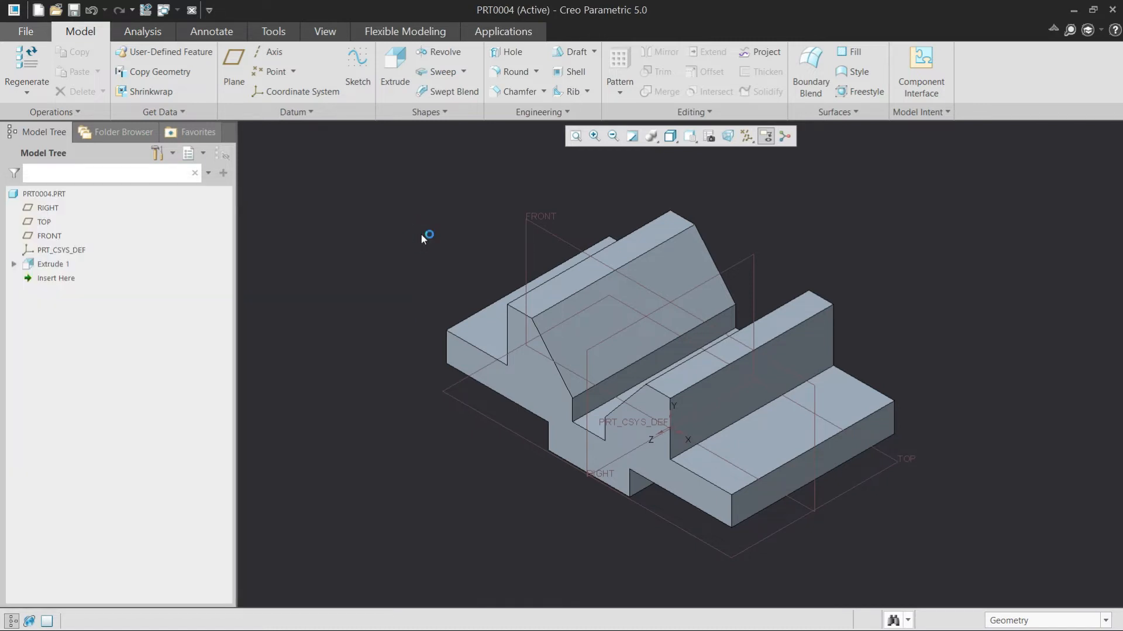
Create a solid part named prt0005 from the mmns_part_solid template and start an extrusion sketch on its FRONT plane
click(38, 10)
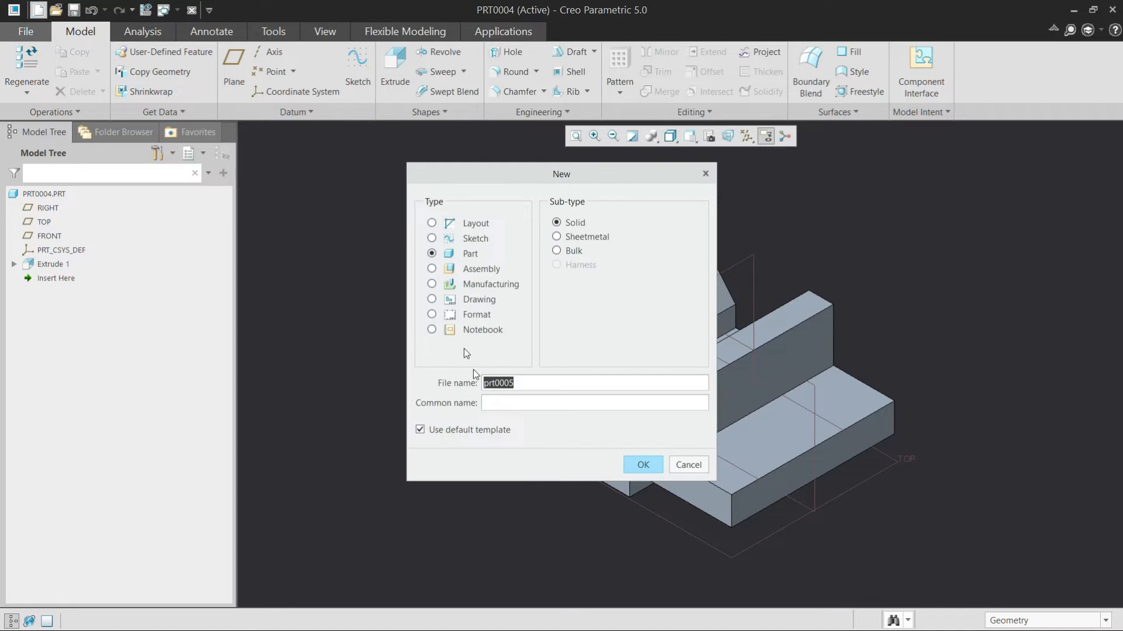
click(457, 430)
key(Return)
scroll(489, 271, down, 1)
double_click(485, 254)
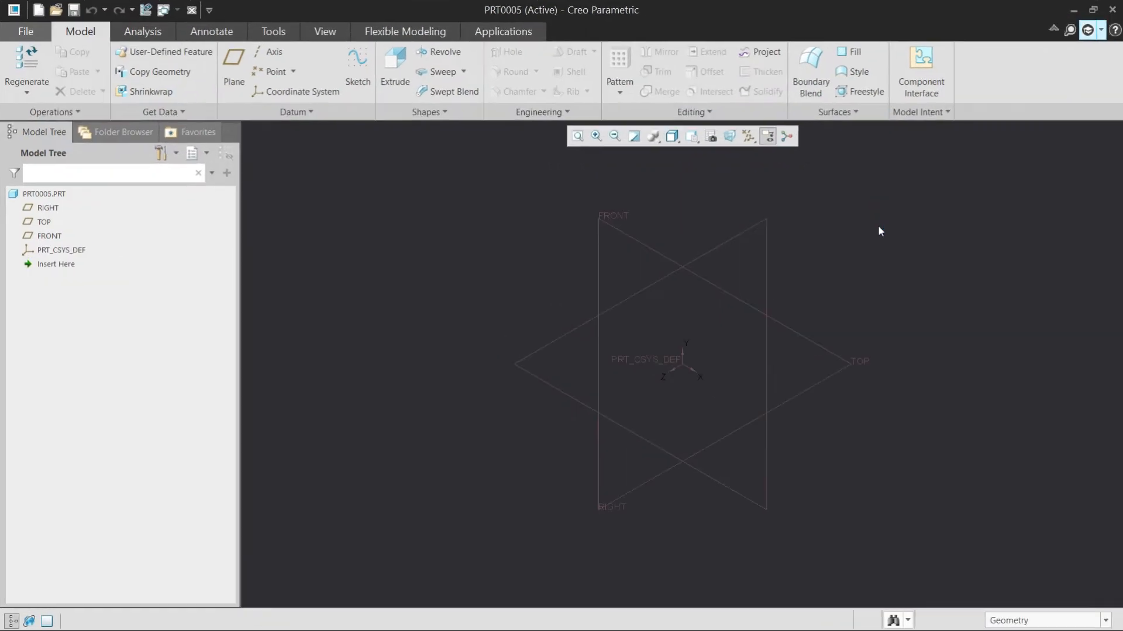
click(386, 73)
click(624, 234)
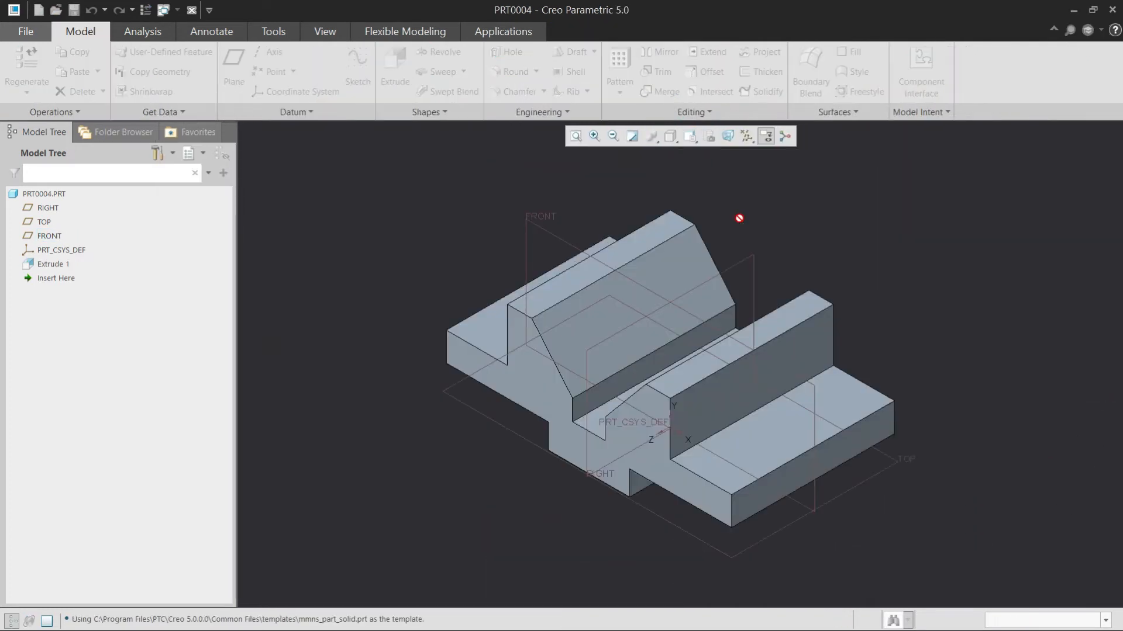
Bring the PRT0005 sketch window back to the front and consult the stepped block's reference drawing
key(alt+Tab)
click(739, 218)
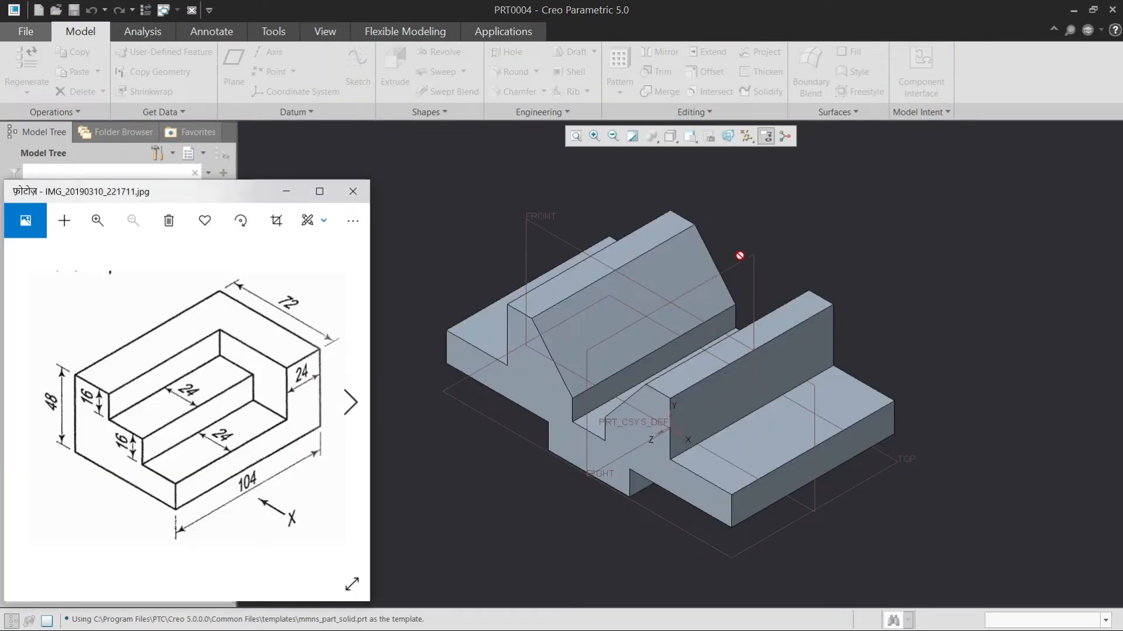
click(442, 234)
click(161, 17)
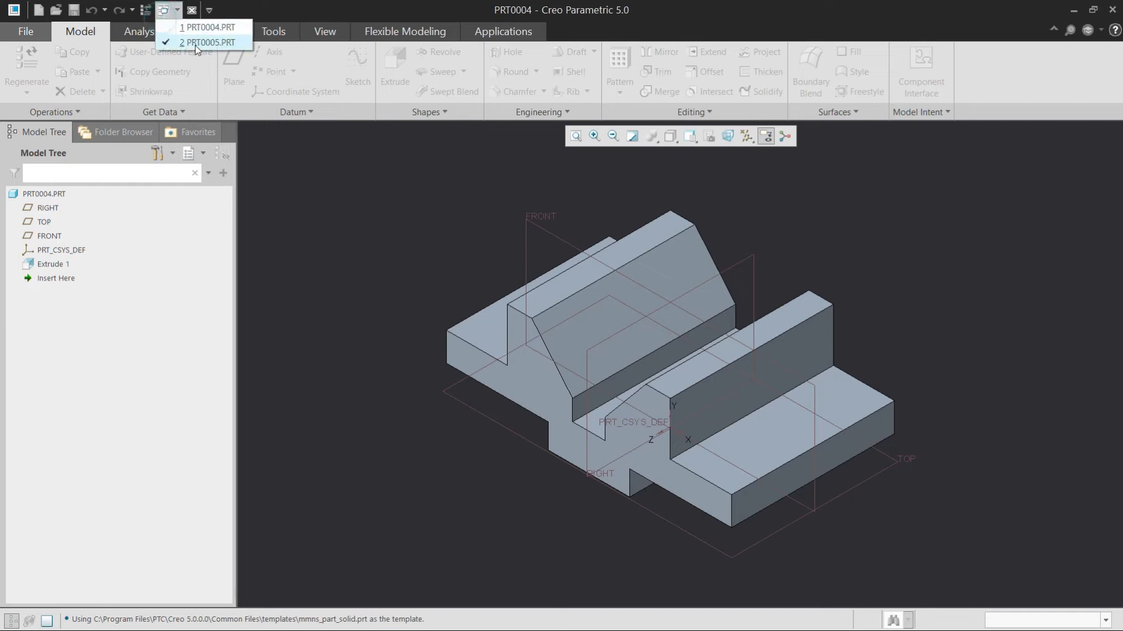
click(196, 26)
click(662, 352)
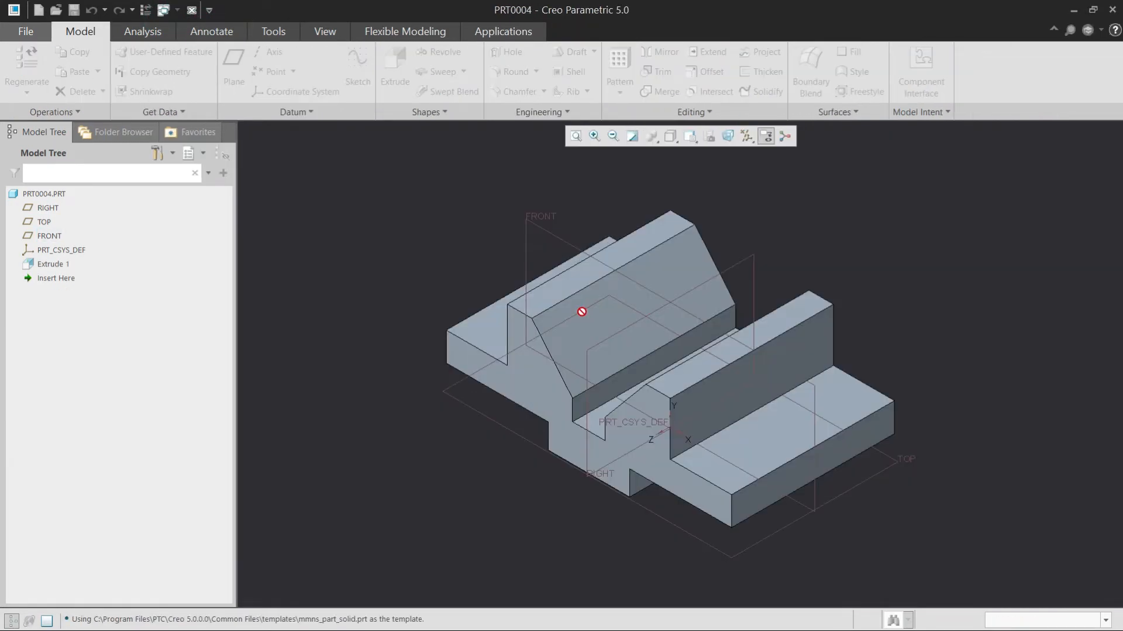
key(alt+Tab)
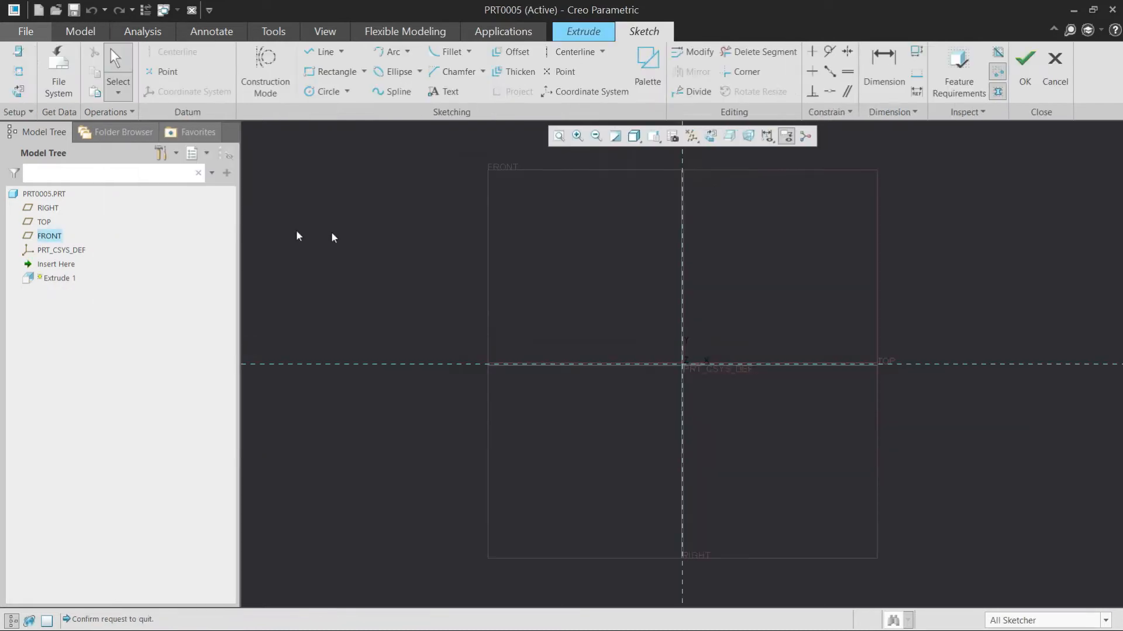
key(alt+Tab)
key(alt+Tab)
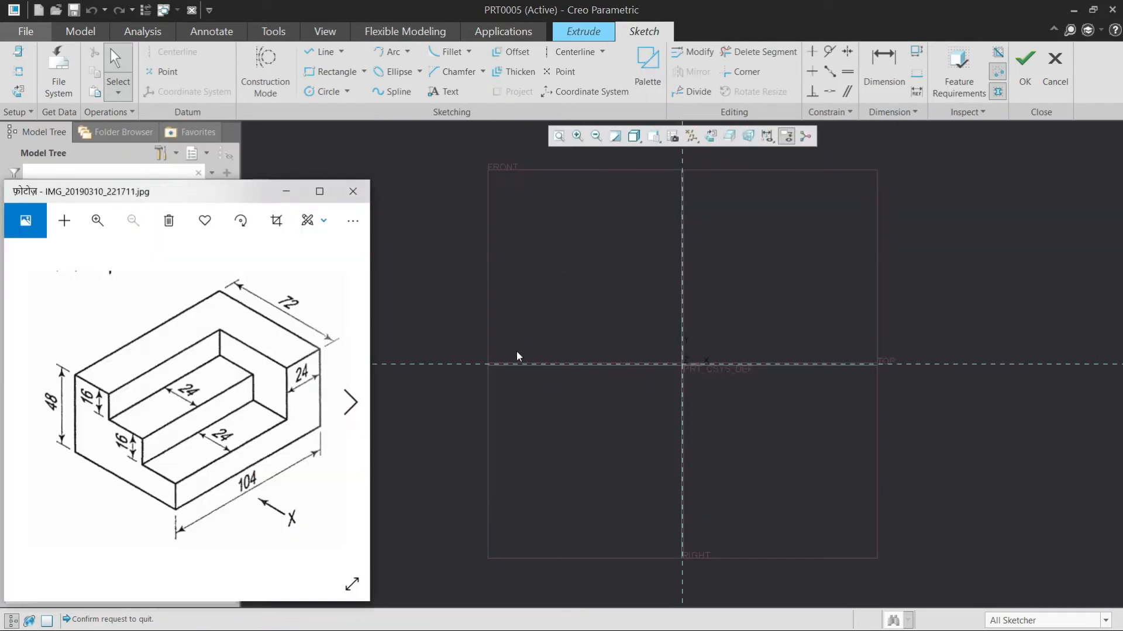
Add vertical and horizontal centerlines through the origin of the sketch
click(575, 51)
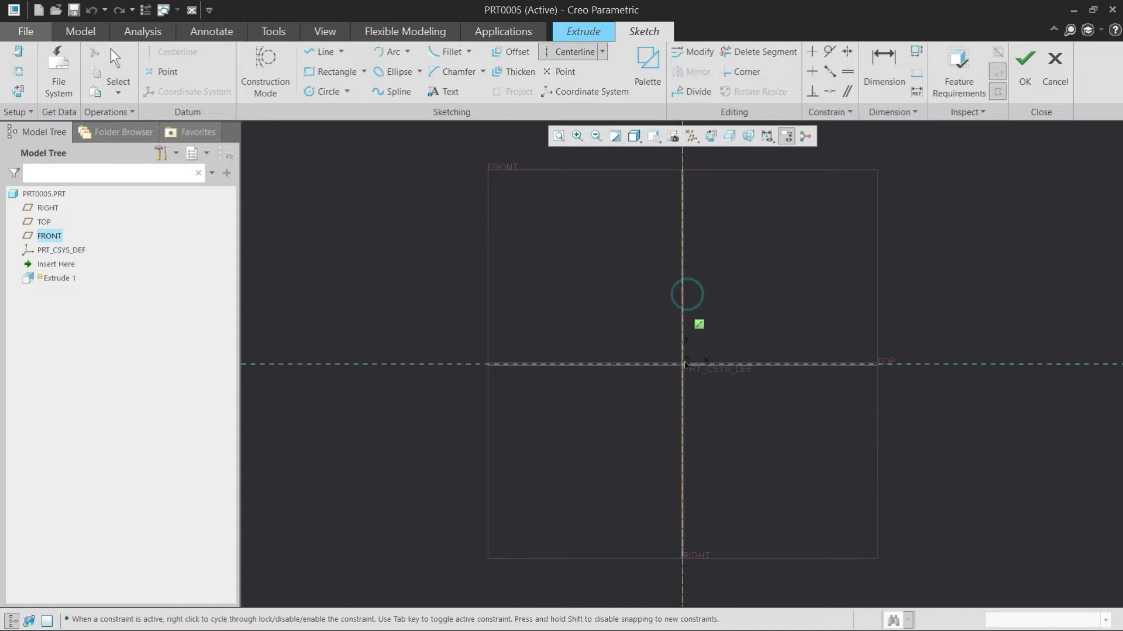
click(653, 365)
click(682, 364)
middle_click(738, 318)
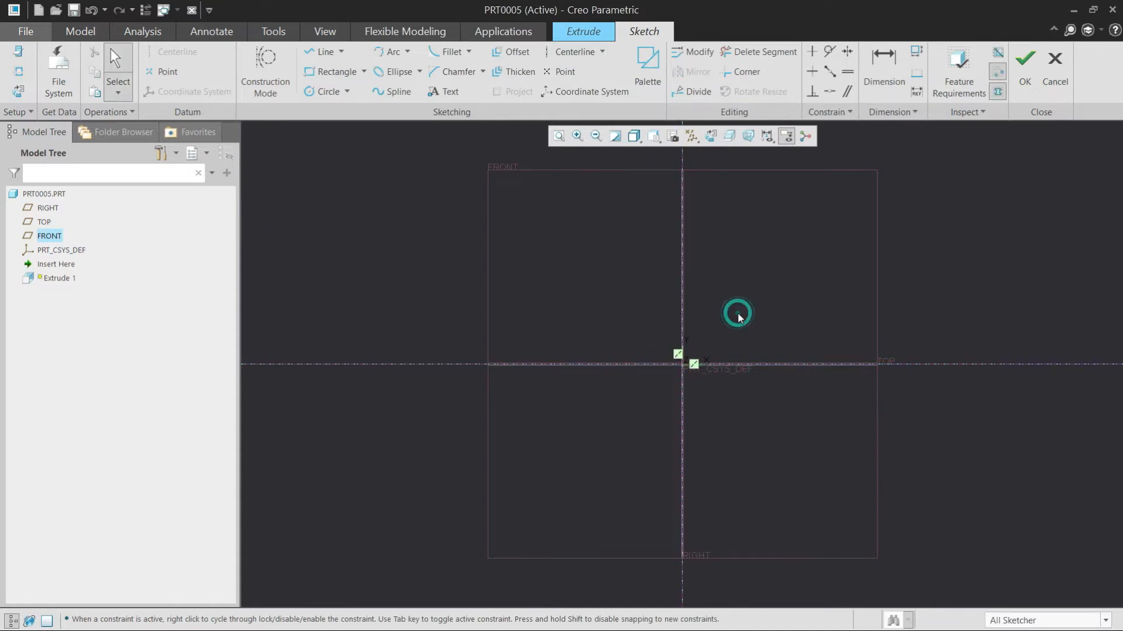
Sketch a rectangle standing on the horizontal centerline and symmetric about the vertical centerline
key(alt+Tab)
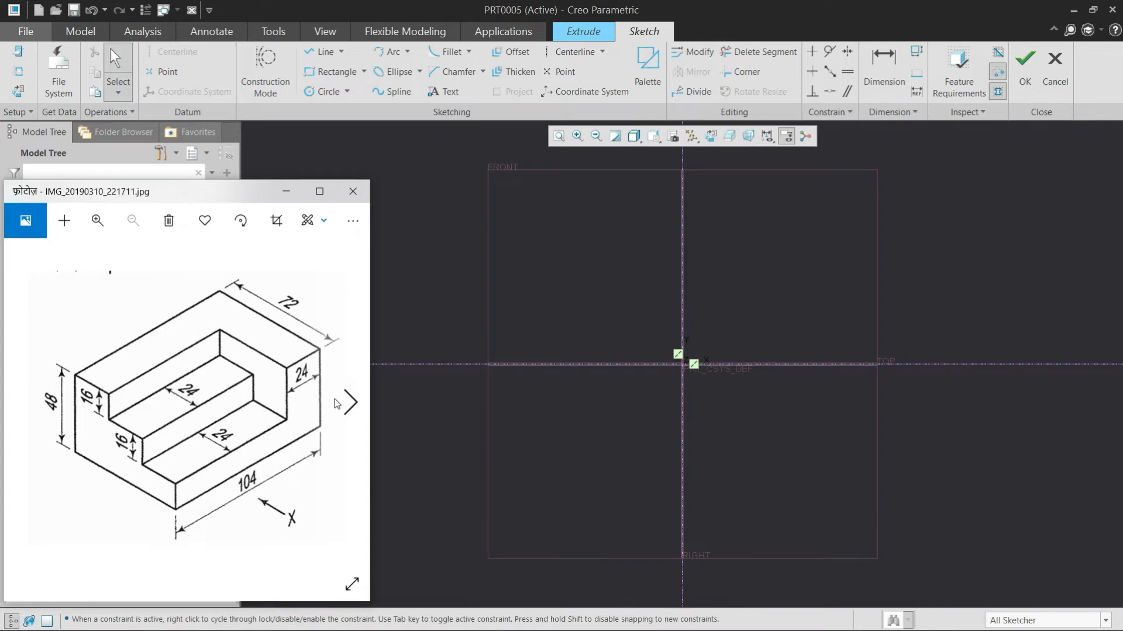
click(917, 239)
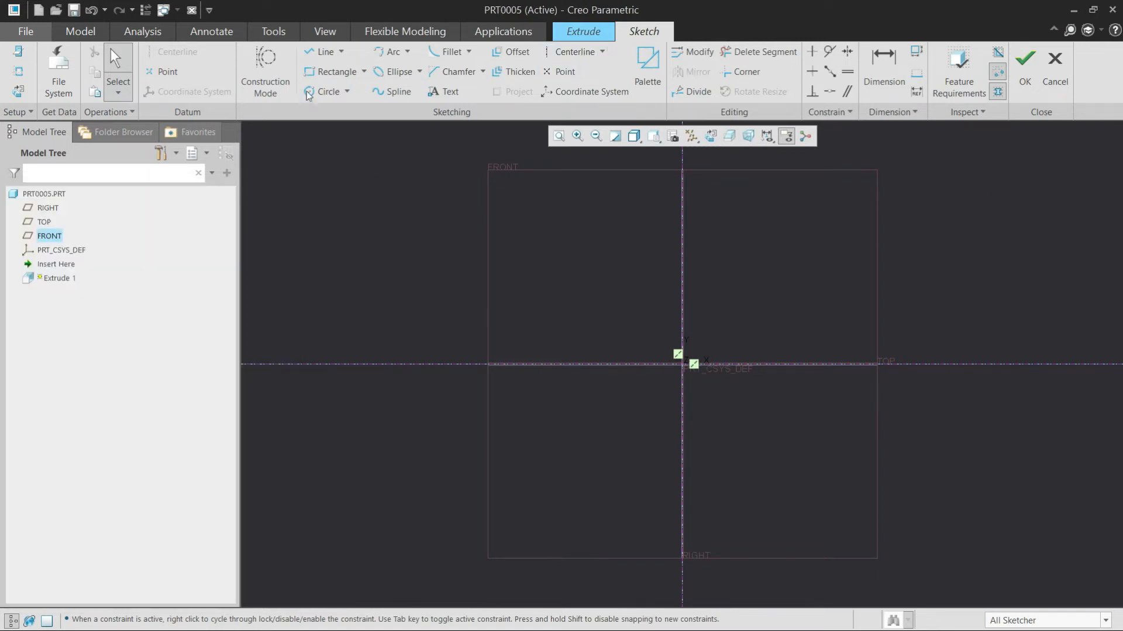
click(332, 72)
click(778, 364)
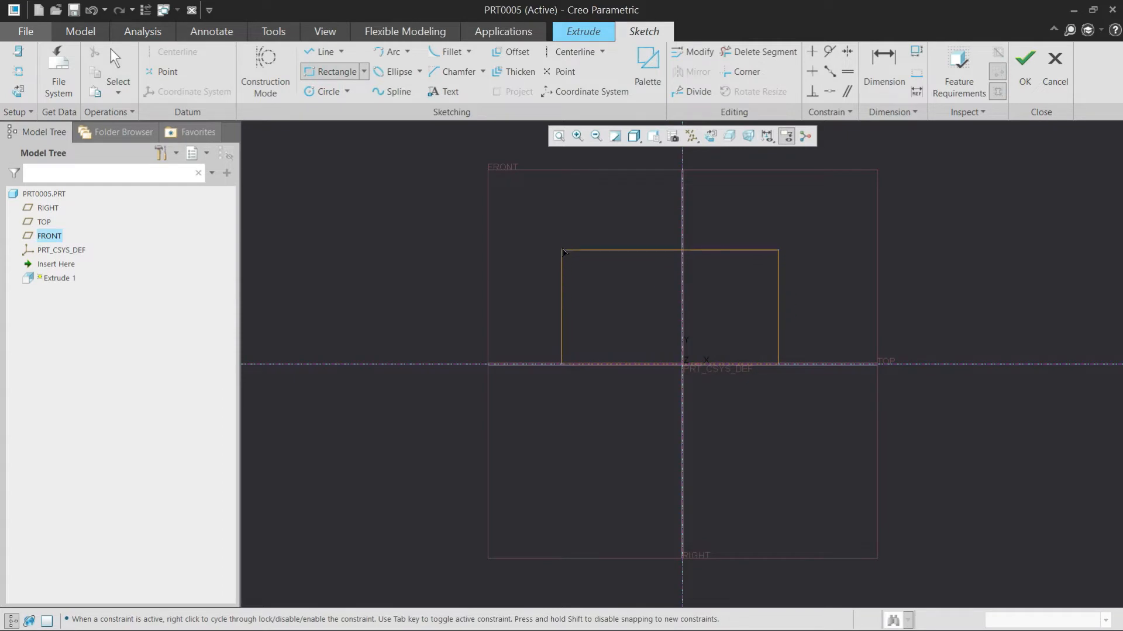
click(586, 249)
middle_click(759, 351)
Set the rectangle's width to 72 mm and its height to 48 mm, and finish the sketch
double_click(709, 380)
text(72)
key(Return)
double_click(641, 321)
text(48)
middle_click(812, 294)
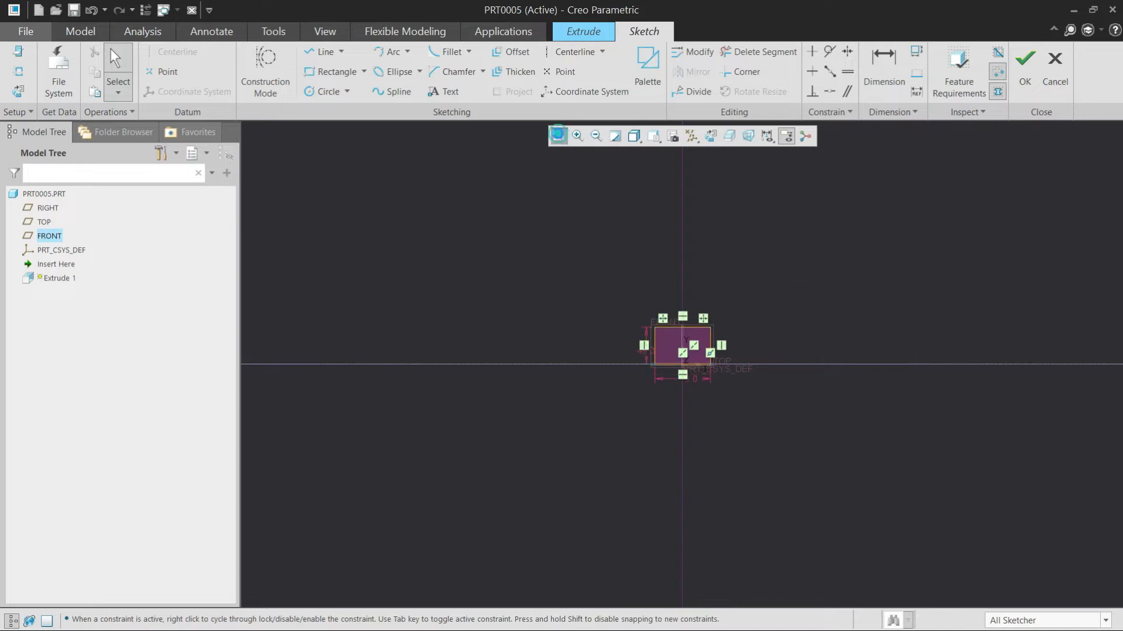
click(559, 136)
click(1024, 70)
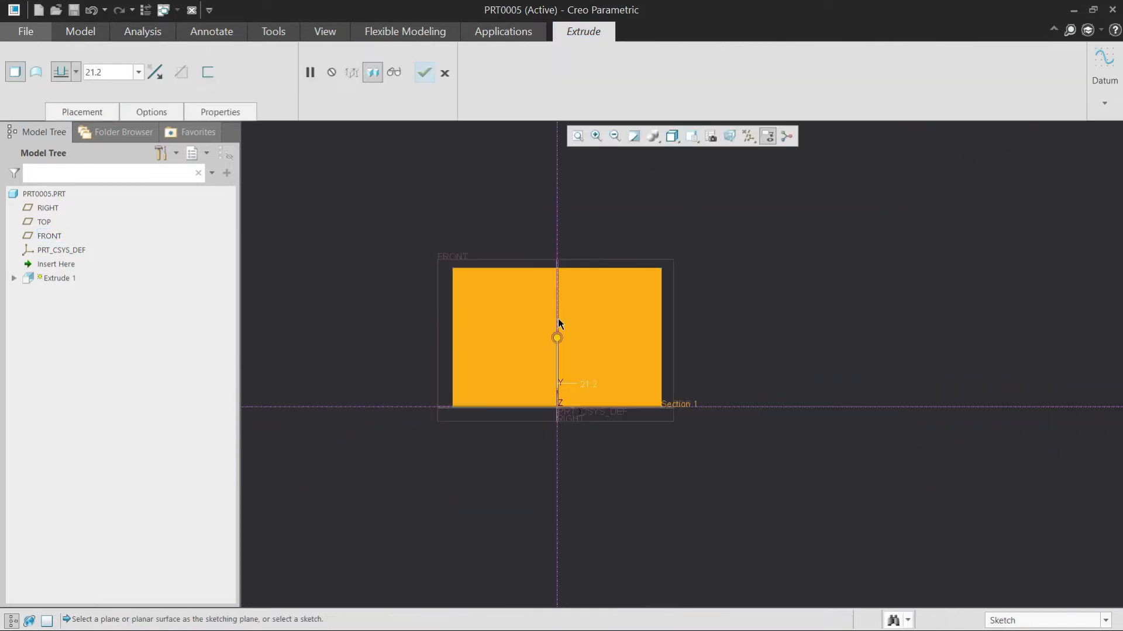
Extrude the rectangle to a depth of 104 mm in the reversed direction and complete the feature
key(alt+Tab)
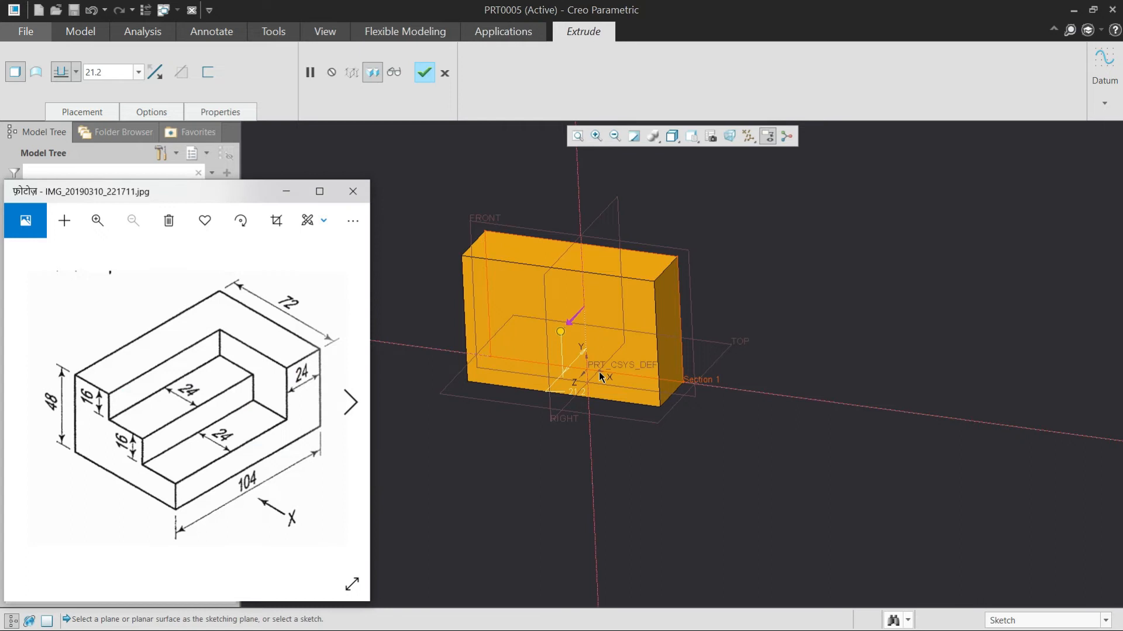
double_click(102, 72)
text(104)
key(Return)
click(155, 72)
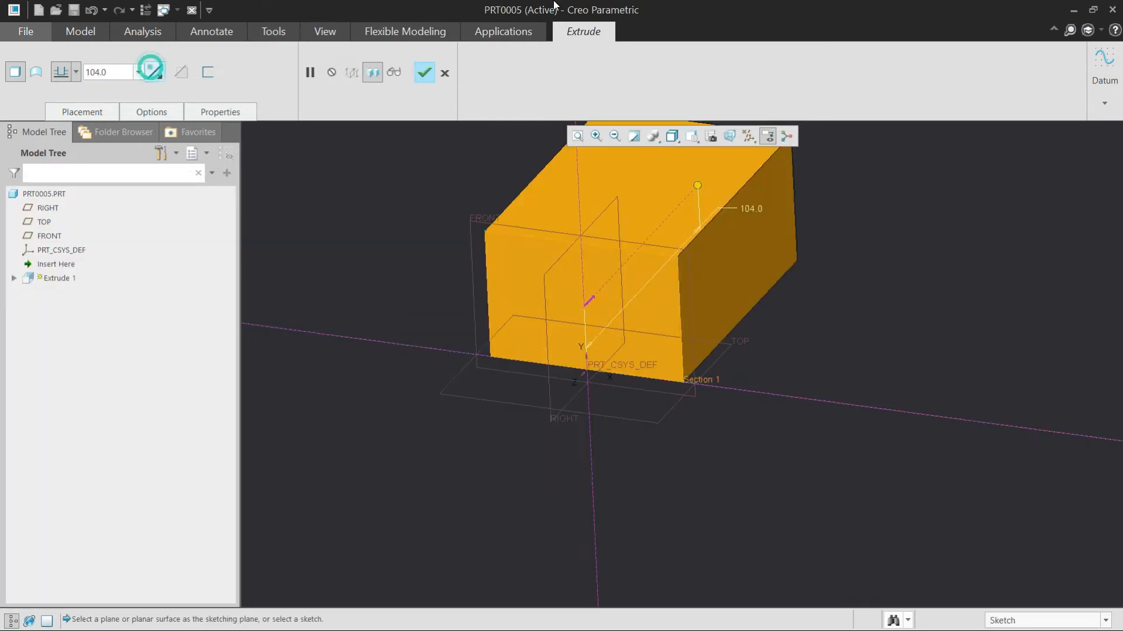
middle_click(959, 270)
scroll(807, 283, down, 3)
scroll(807, 283, up, 2)
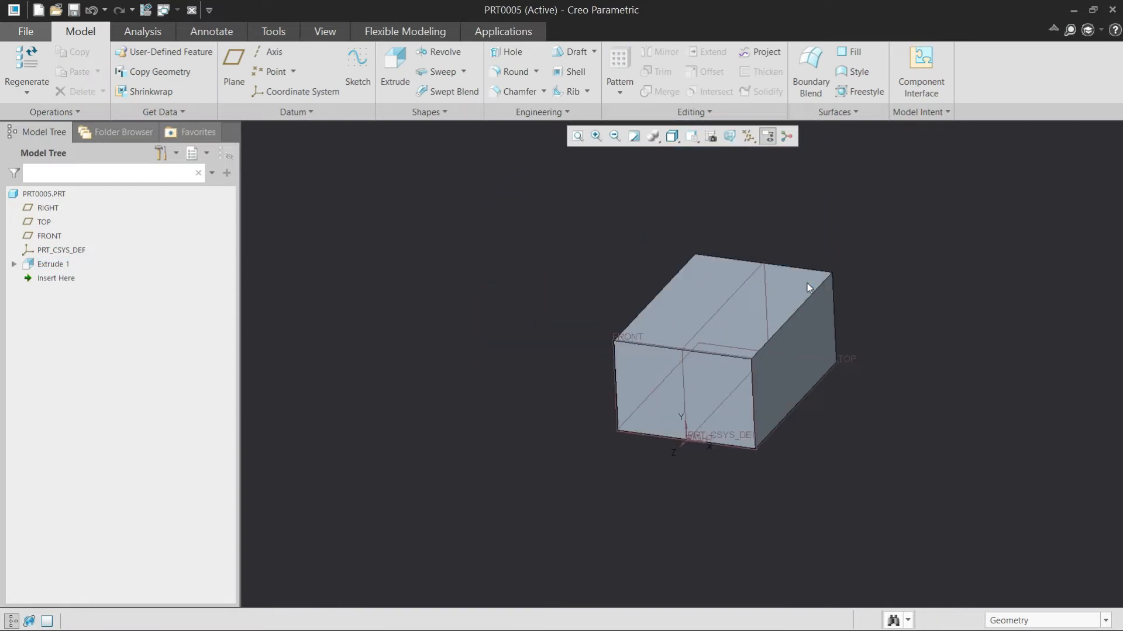
Create a datum plane offset 24 mm inward from the block's far end face, following the reference drawing
key(alt+Tab)
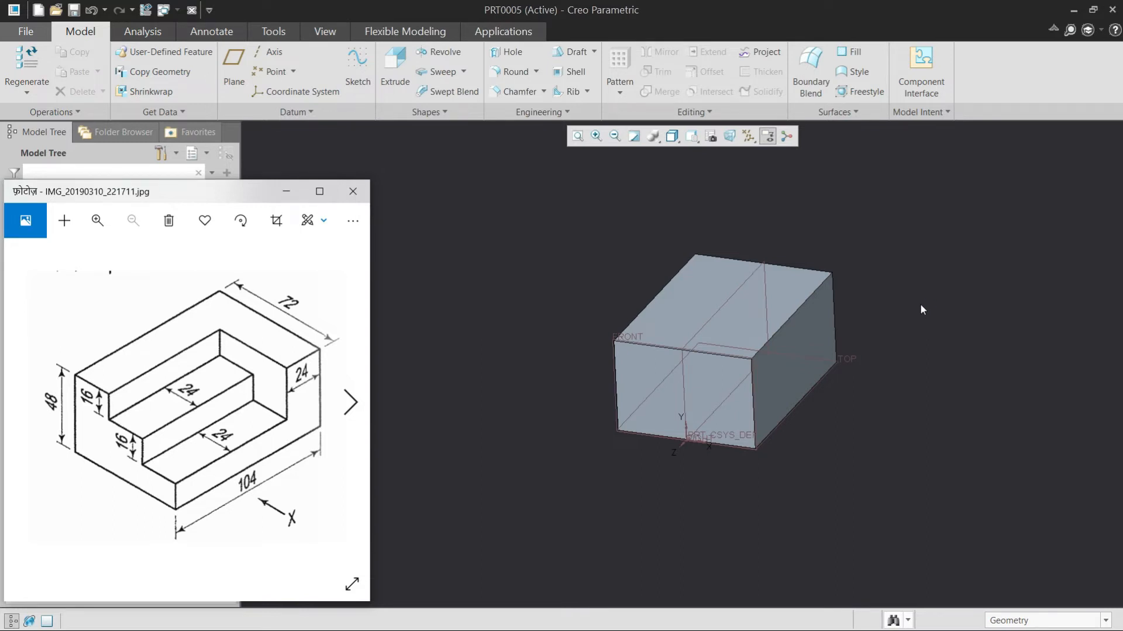
key(alt+Tab)
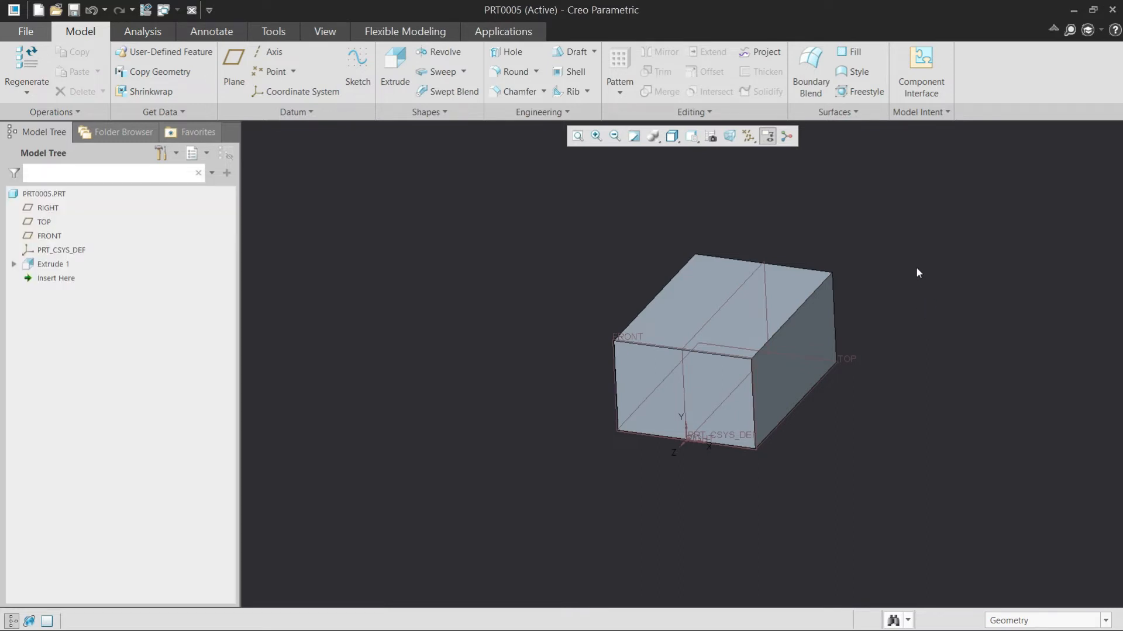
click(238, 66)
middle_drag(596, 314, 867, 283)
click(835, 284)
click(859, 269)
double_click(1001, 293)
text(24.0)
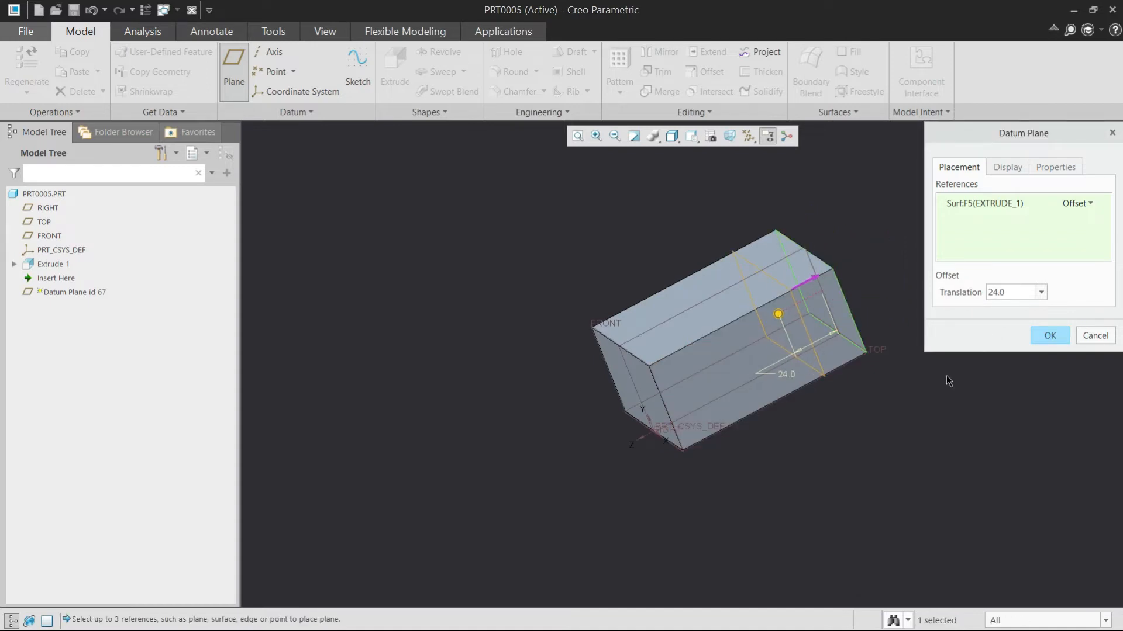
middle_click(950, 403)
click(551, 220)
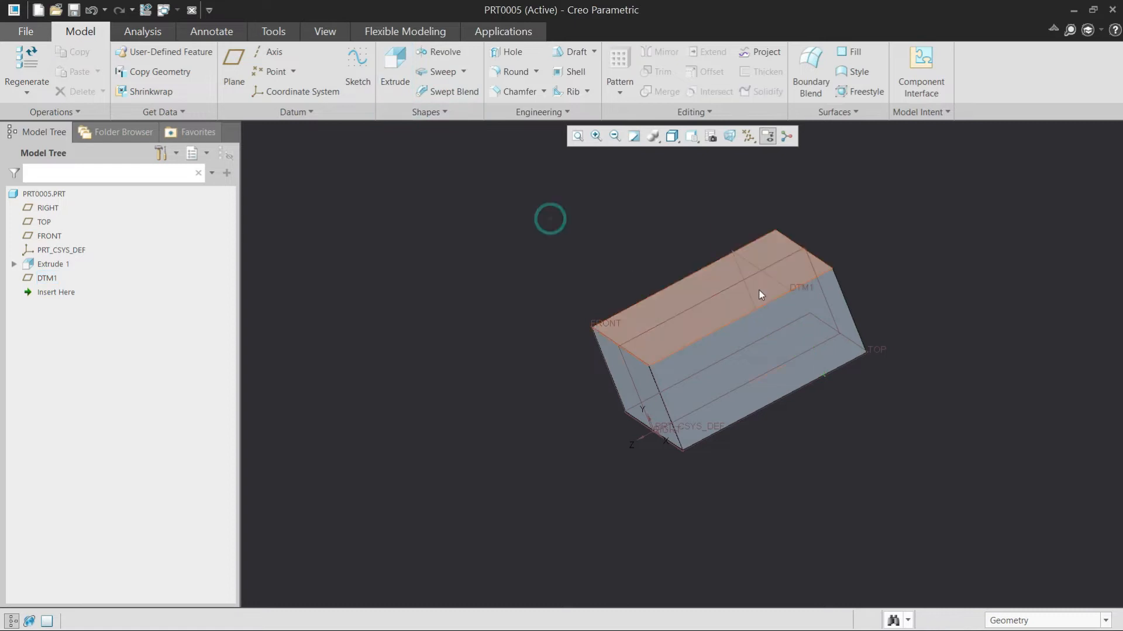
Start an extrude sketch on the new datum plane, with the RIGHT plane as reference and its orientation set to Left
click(394, 67)
click(777, 288)
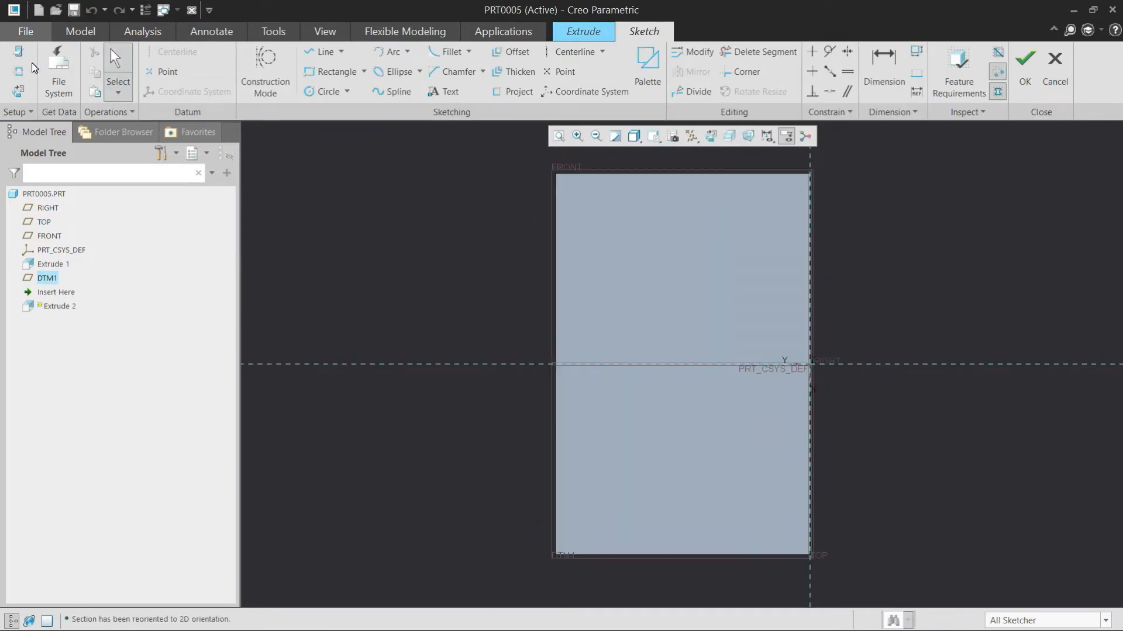
click(18, 51)
click(1021, 296)
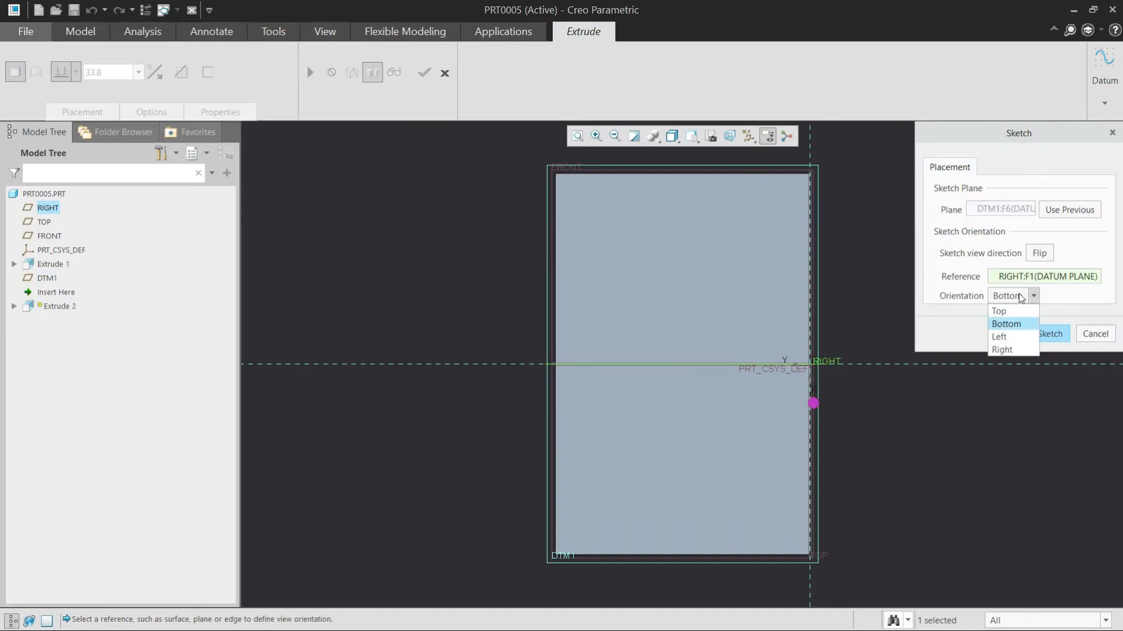
click(1005, 311)
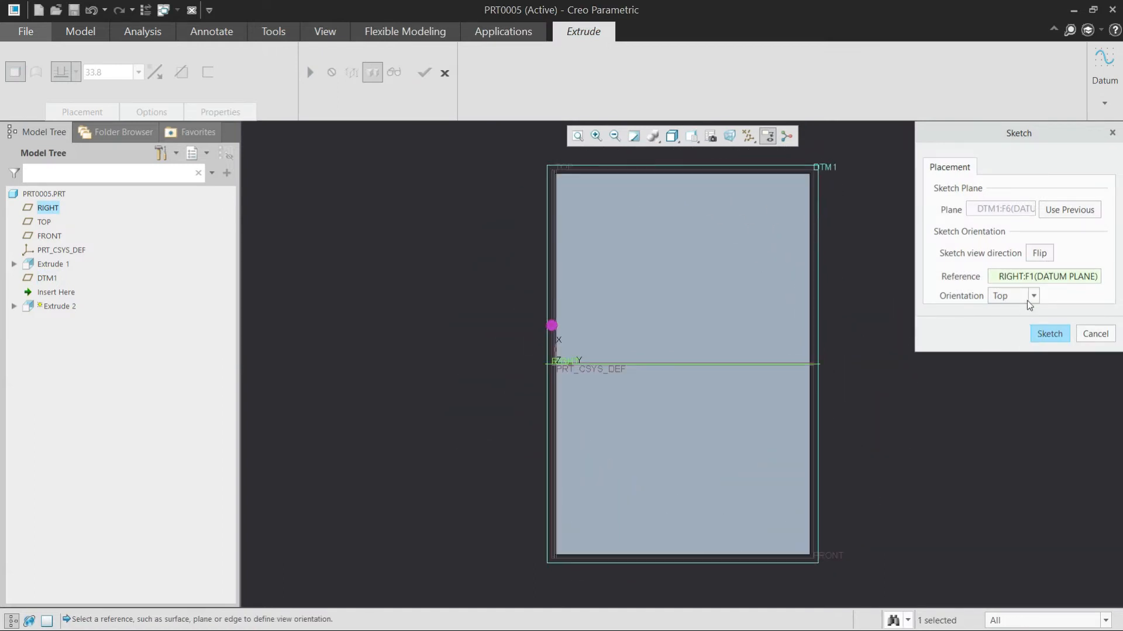
click(1007, 337)
key(Return)
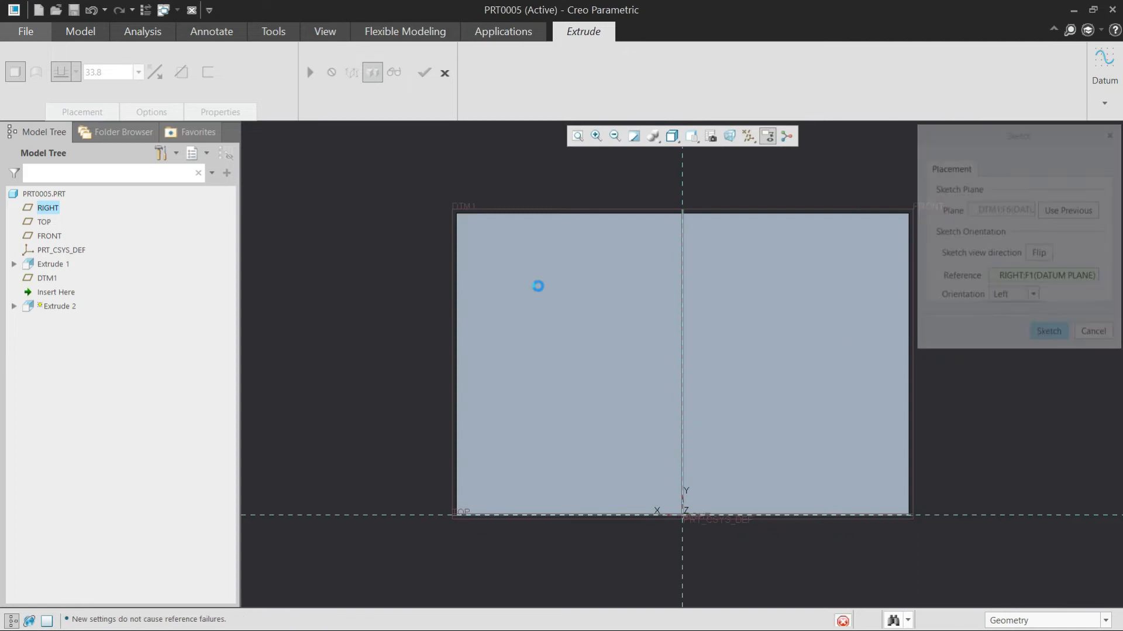
middle_drag(624, 297, 624, 316)
click(711, 135)
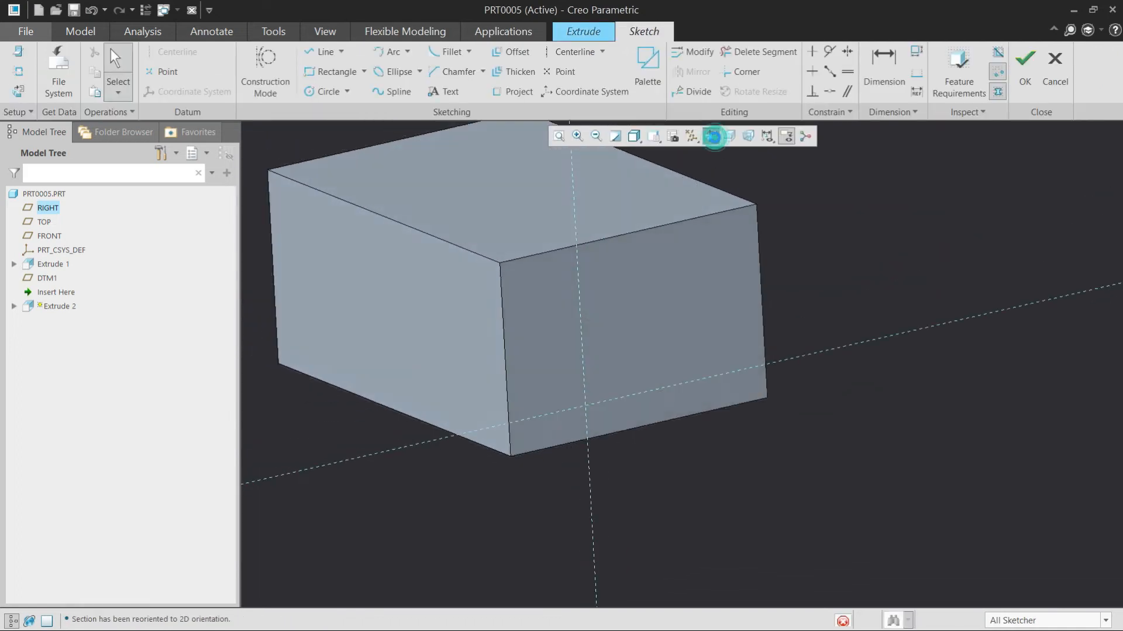
Flip the sketch view direction and set the RIGHT reference plane's orientation to Right
click(18, 53)
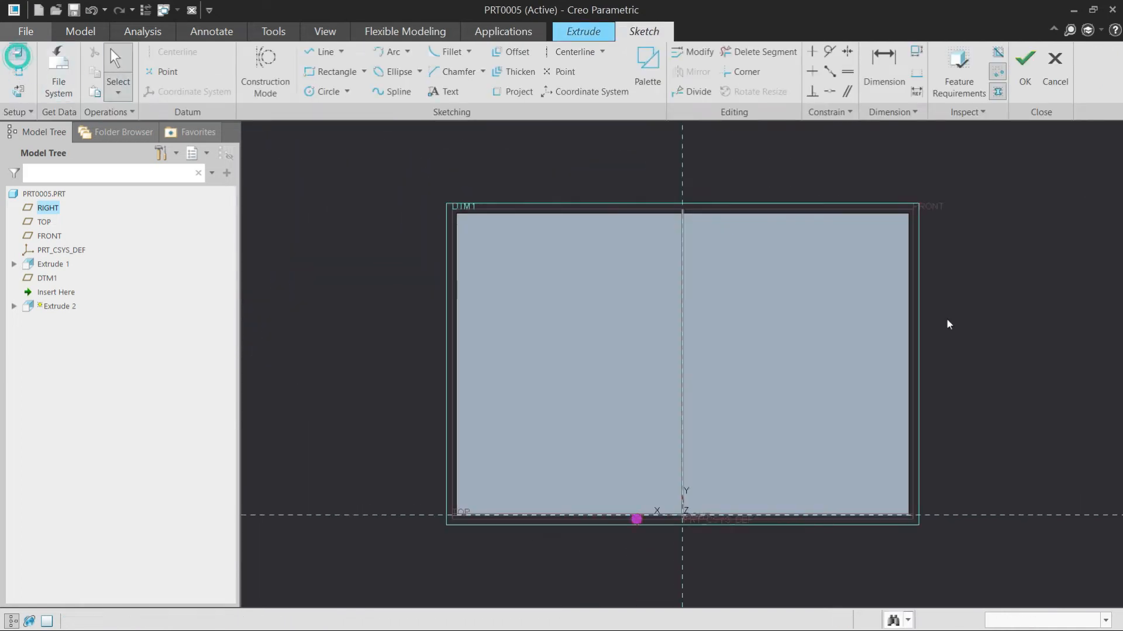
click(1036, 256)
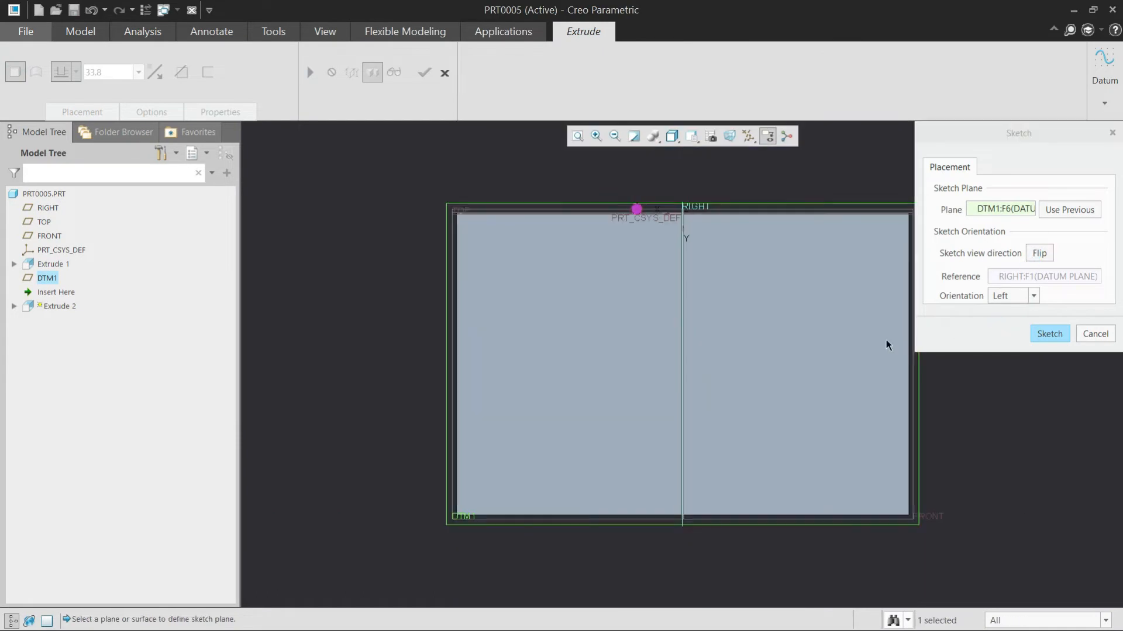
key(Return)
mouse_move(756, 353)
middle_down()
mouse_move(704, 364)
mouse_move(833, 320)
mouse_move(858, 339)
mouse_move(855, 353)
mouse_move(860, 339)
mouse_move(852, 353)
mouse_move(860, 343)
middle_up()
click(19, 71)
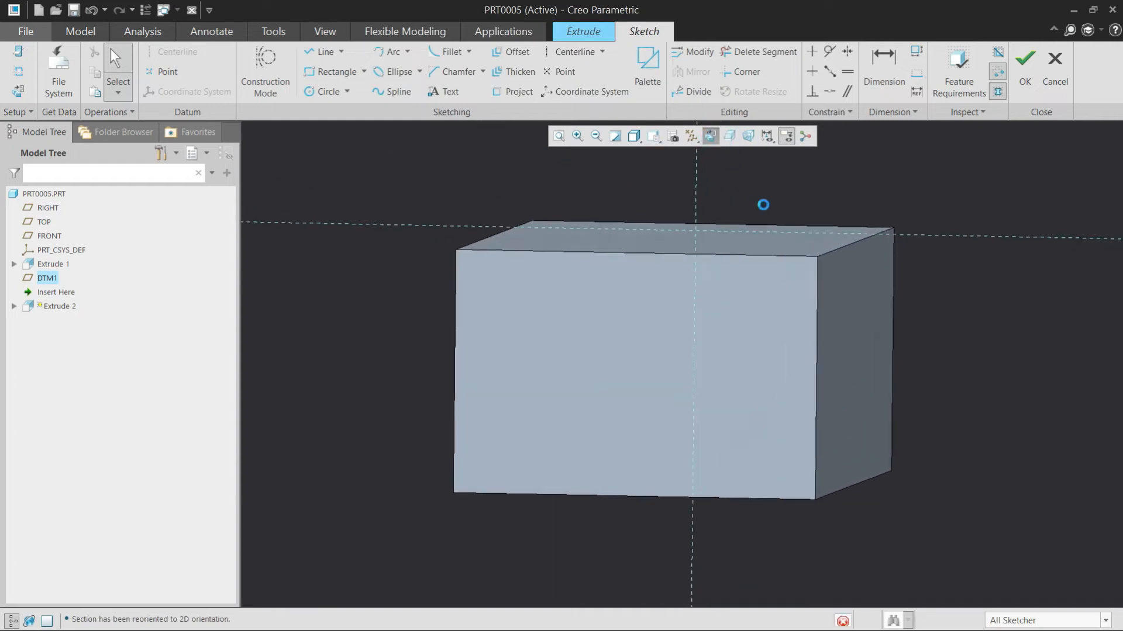
click(18, 51)
click(1033, 296)
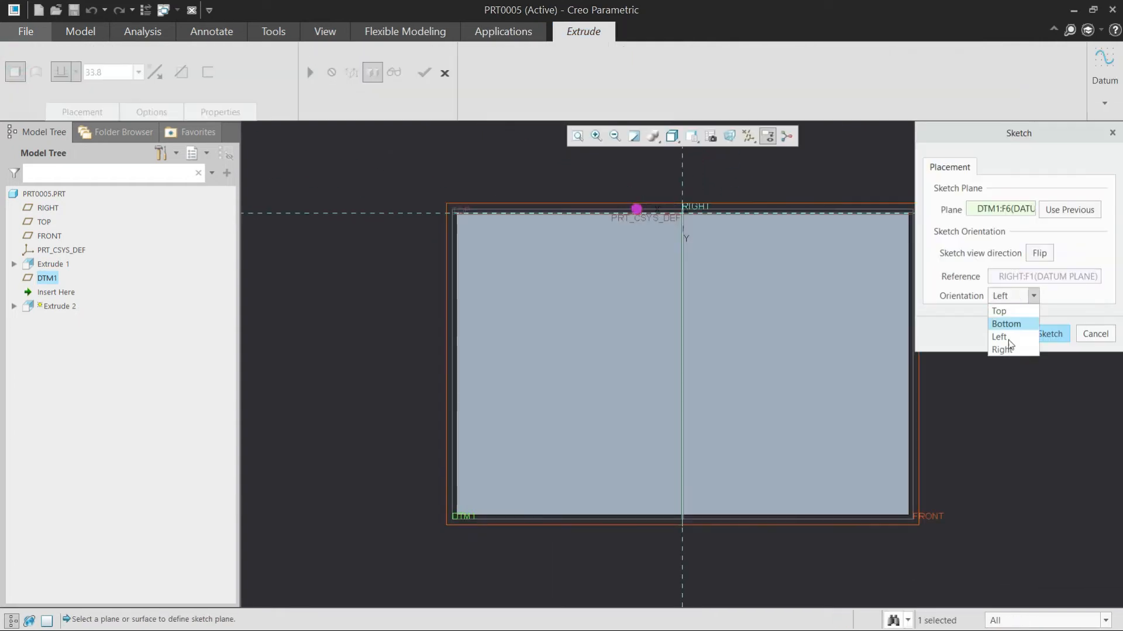
click(1002, 350)
click(1050, 334)
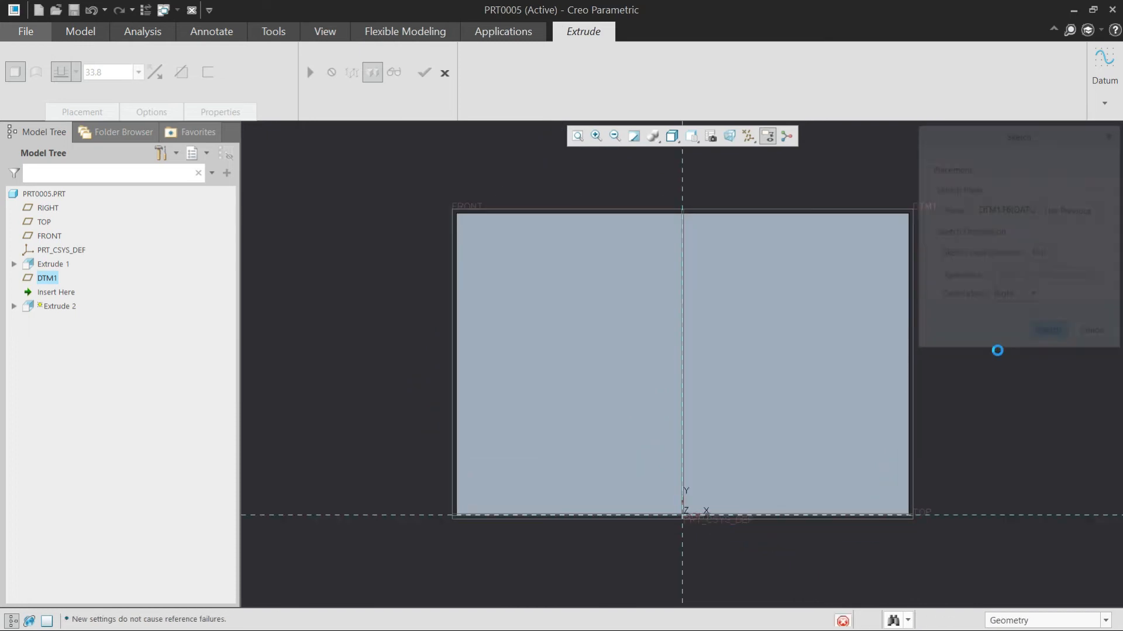
Add the block's upper edge and both vertical side edges as sketch references
scroll(712, 266, down, 3)
right_click(920, 268)
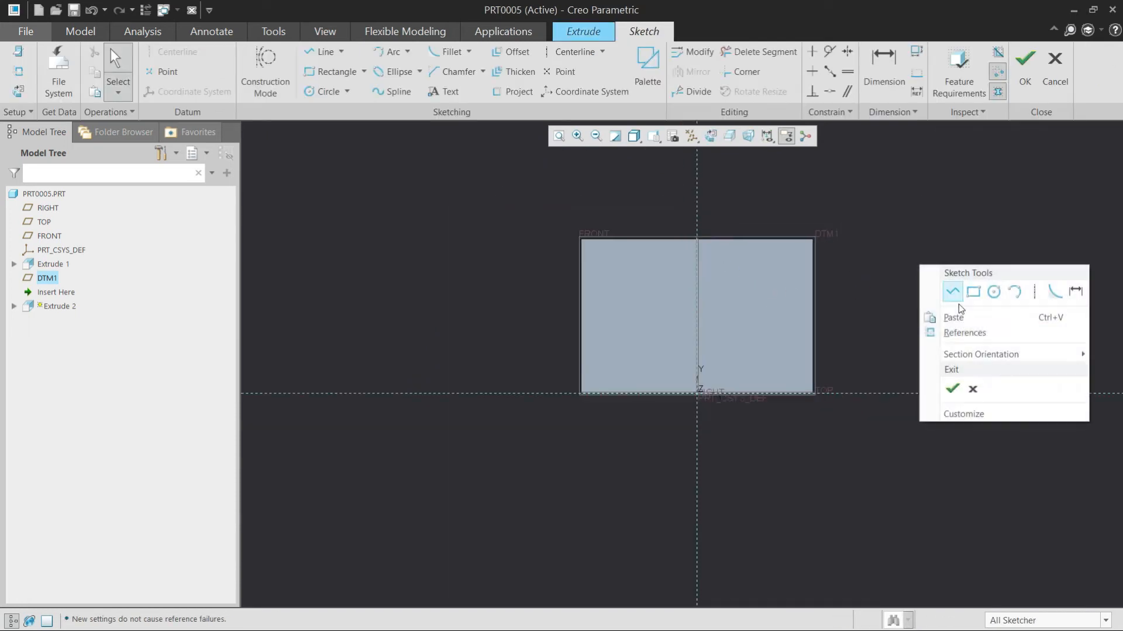
click(933, 327)
click(581, 276)
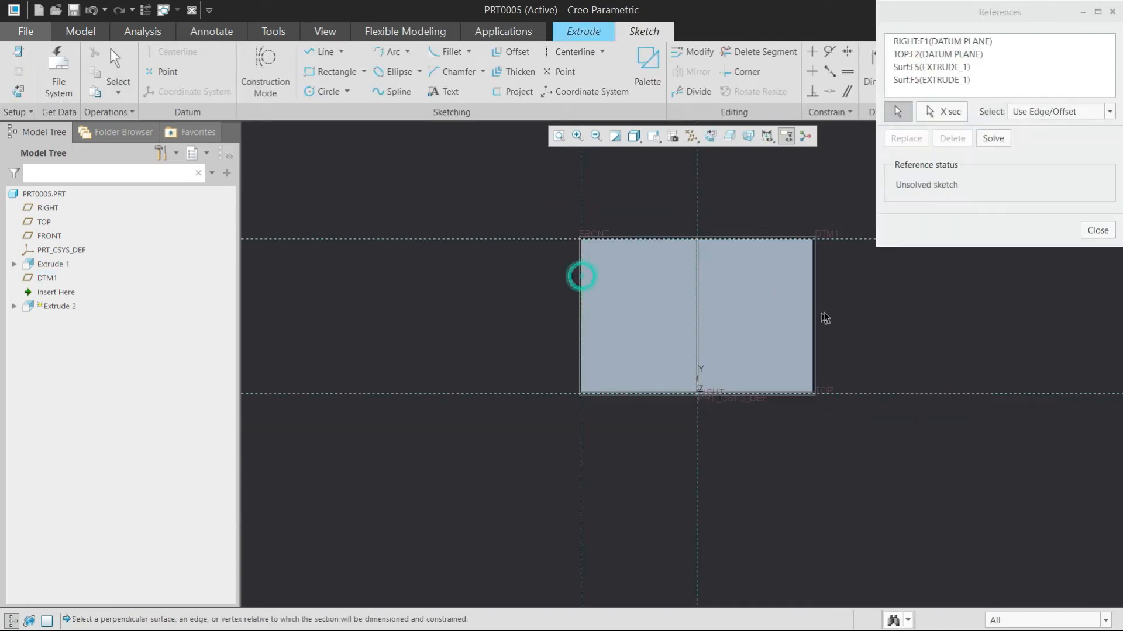
click(811, 316)
middle_click(869, 339)
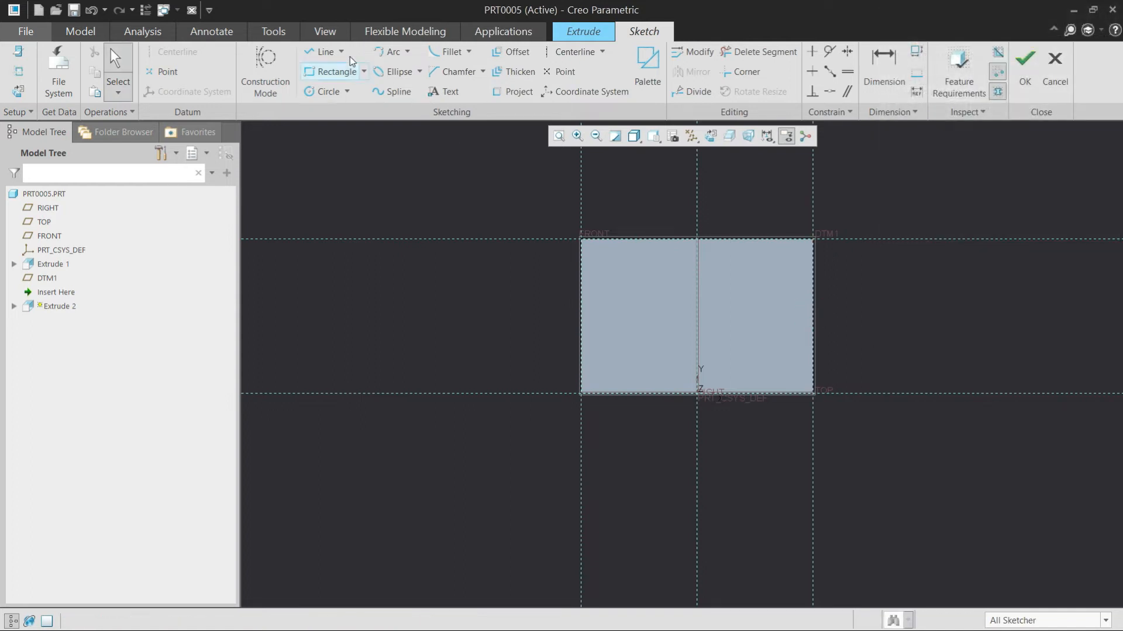
Sketch a connected stair profile of two risers and two treads, starting on the block's upper edge about 14 mm from its left side
click(321, 52)
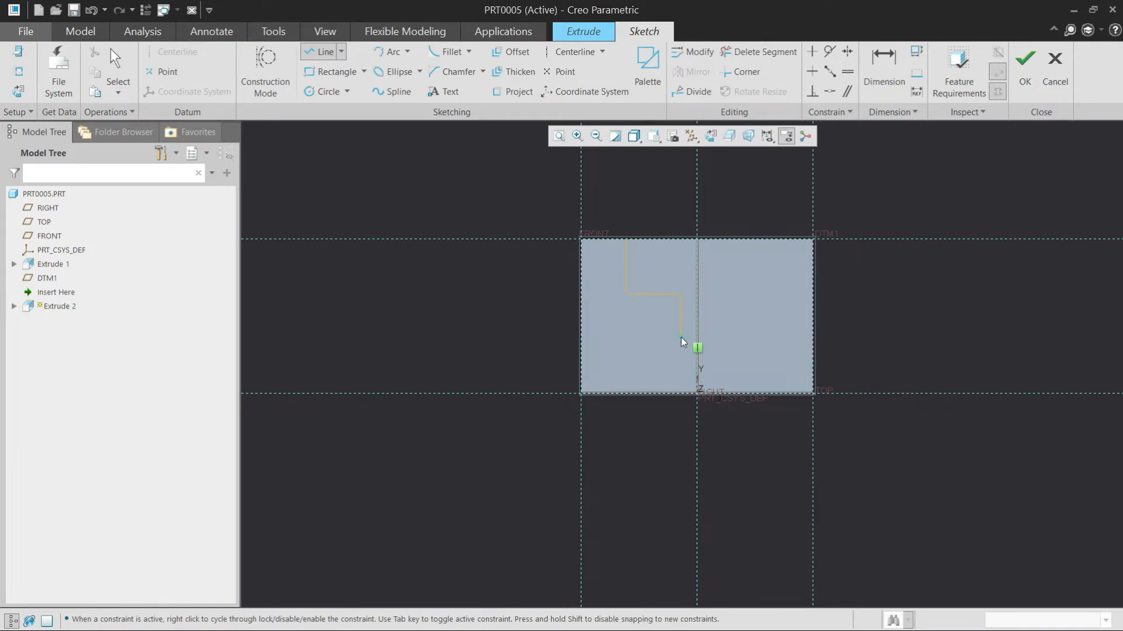
click(760, 338)
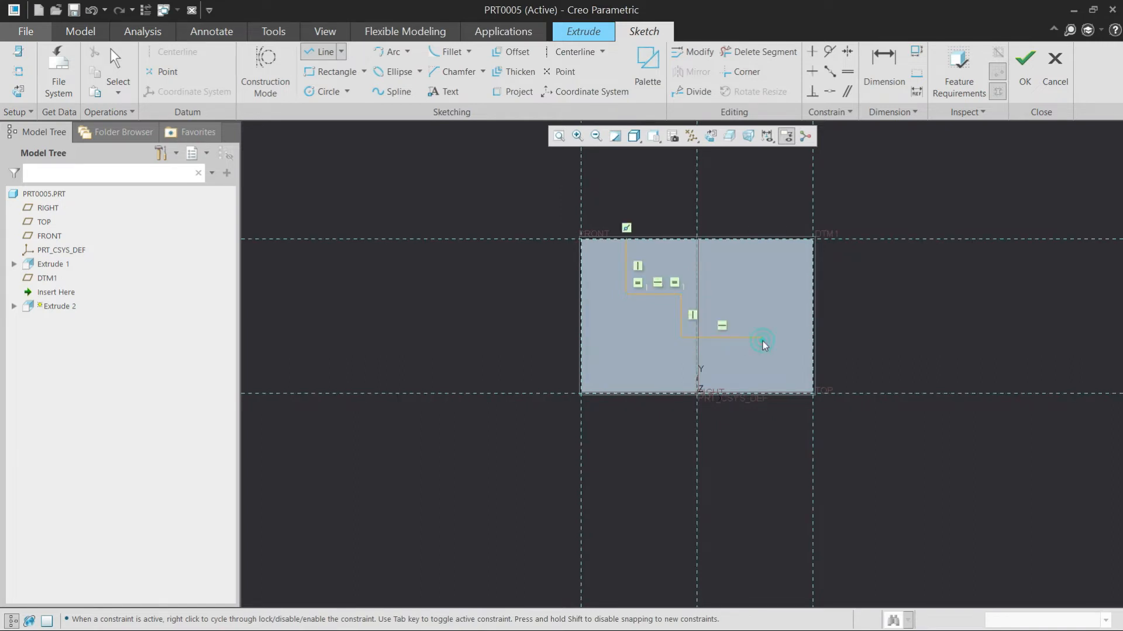
key(alt+Tab)
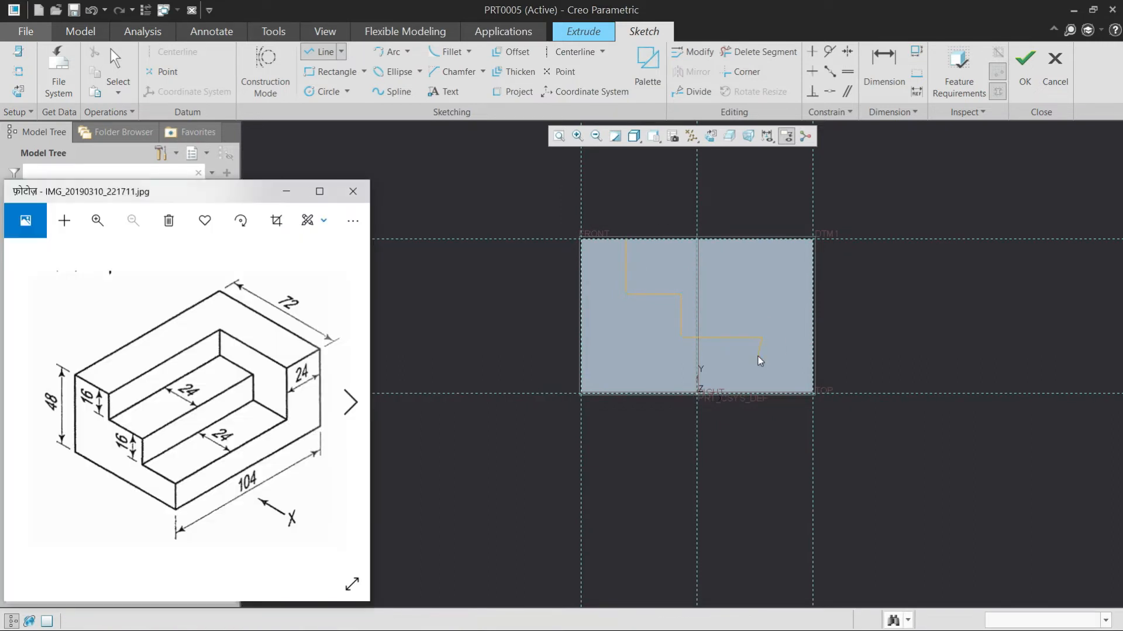
key(alt+Tab)
middle_click(766, 318)
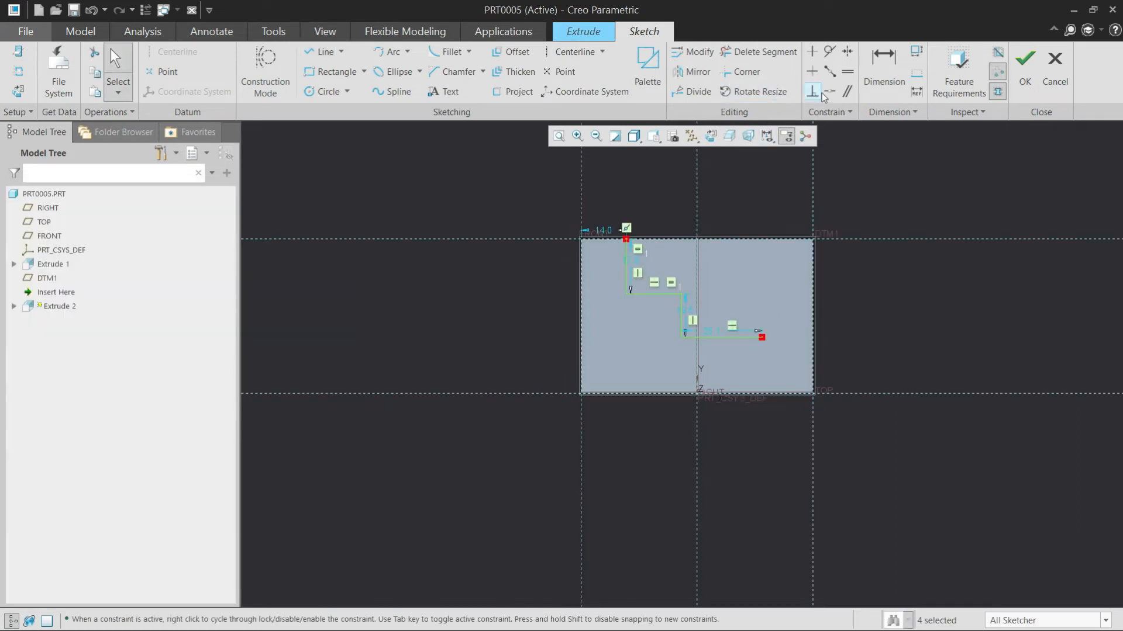
Constrain the open end of the lower tread to lie on the block's right side reference
click(830, 91)
click(762, 337)
click(811, 194)
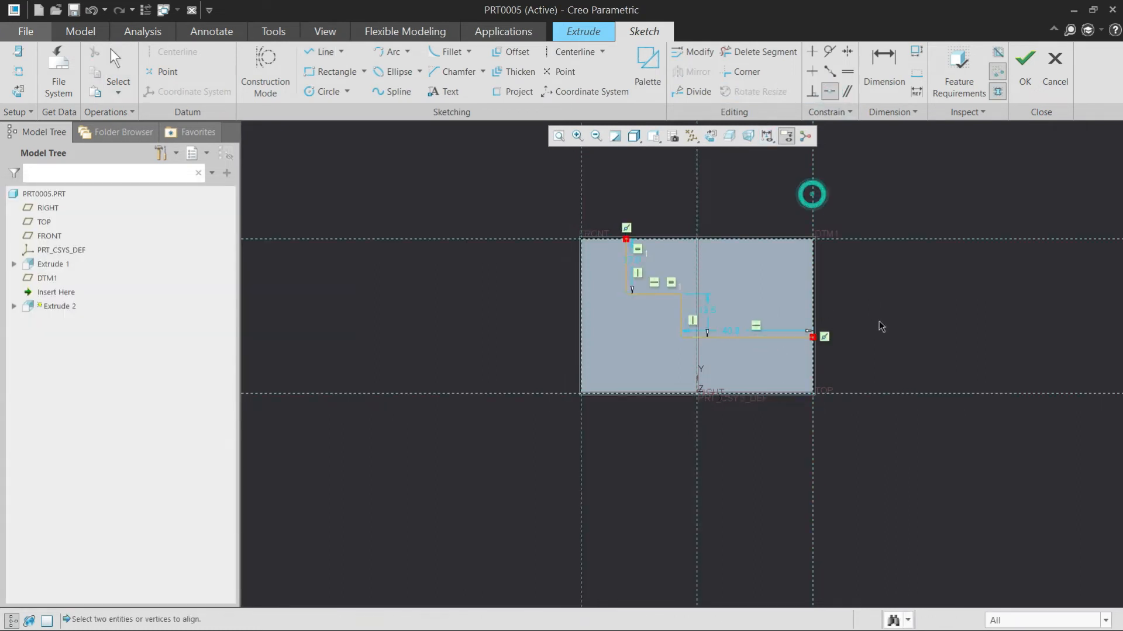
middle_click(878, 321)
Delete the equal-length constraint between the upper riser and the upper tread
key(alt+Tab)
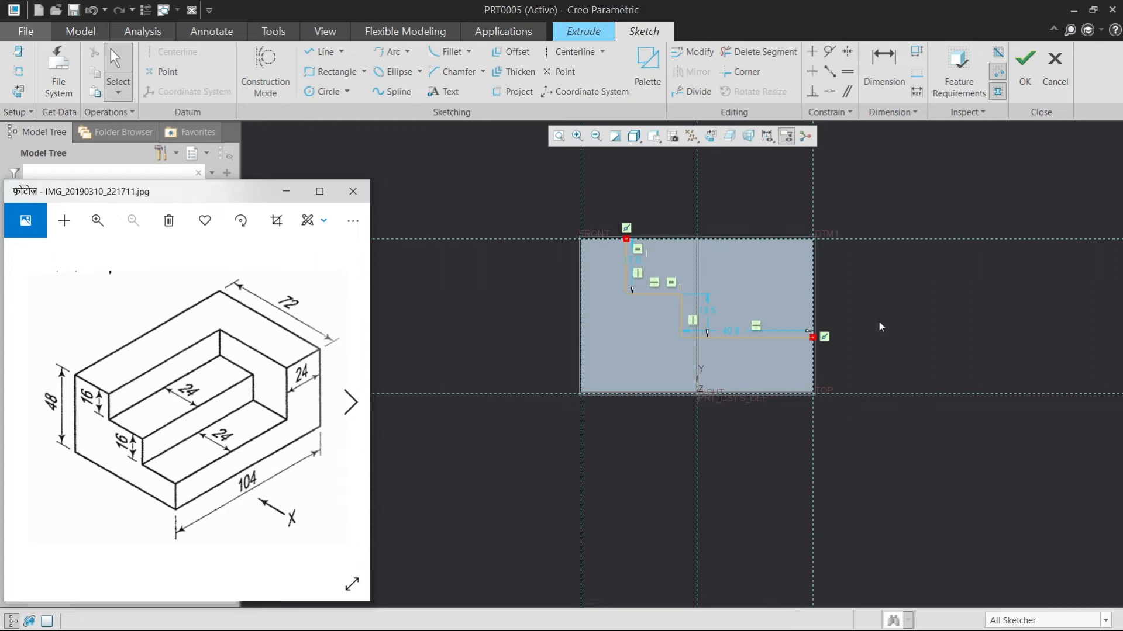
key(alt+Tab)
click(673, 282)
key(Delete)
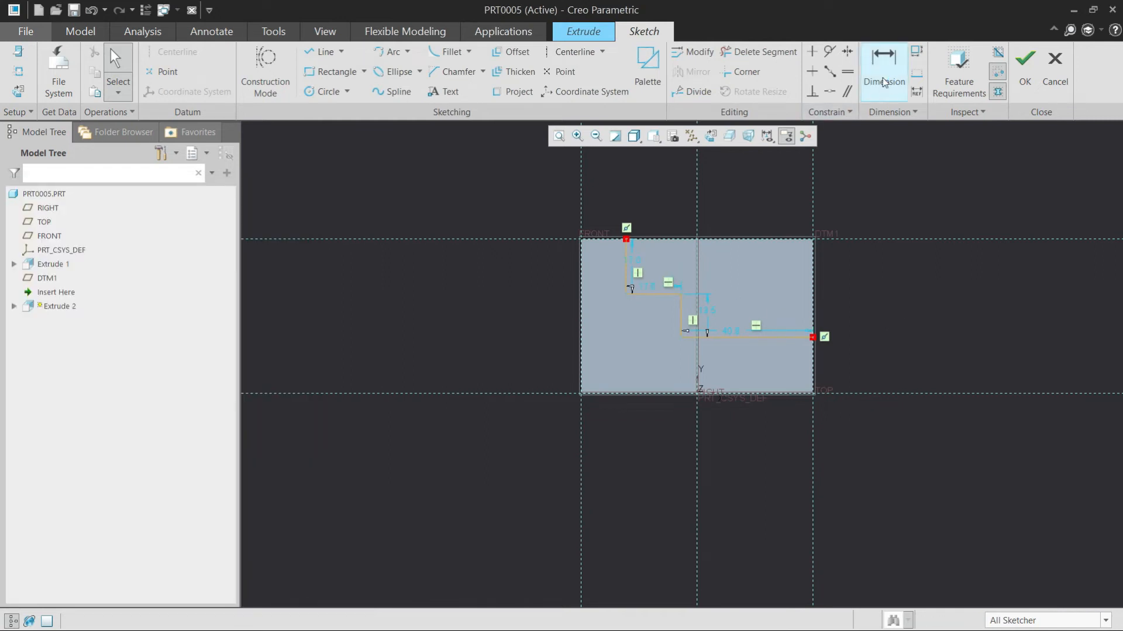
Dimension the upper and lower risers of the stair profile at 16 mm each
key(alt+Tab)
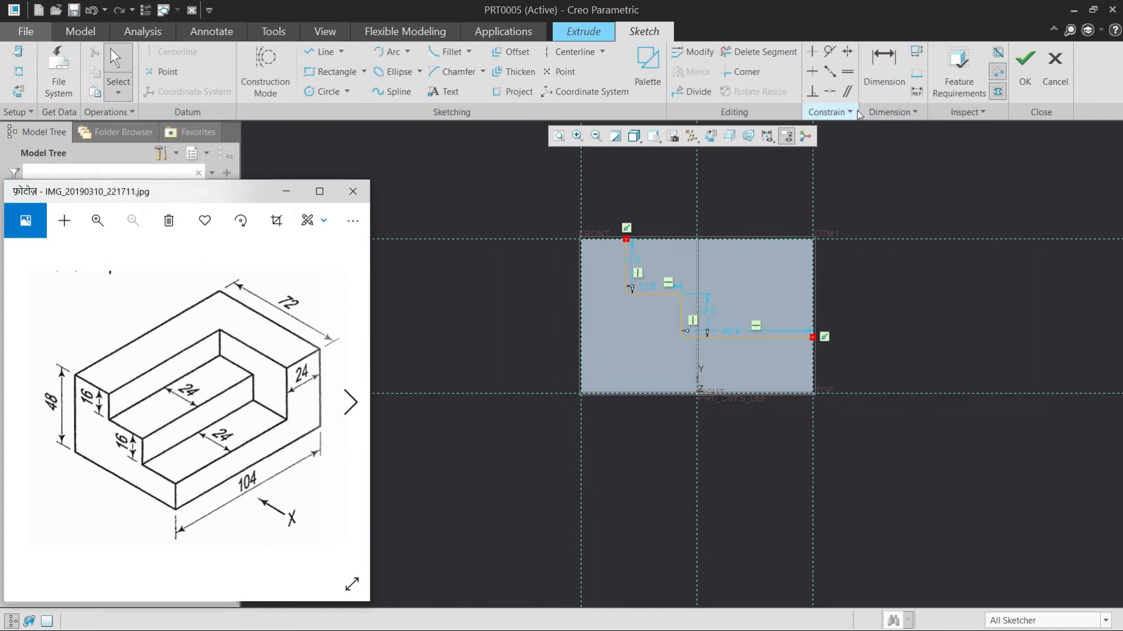
click(884, 70)
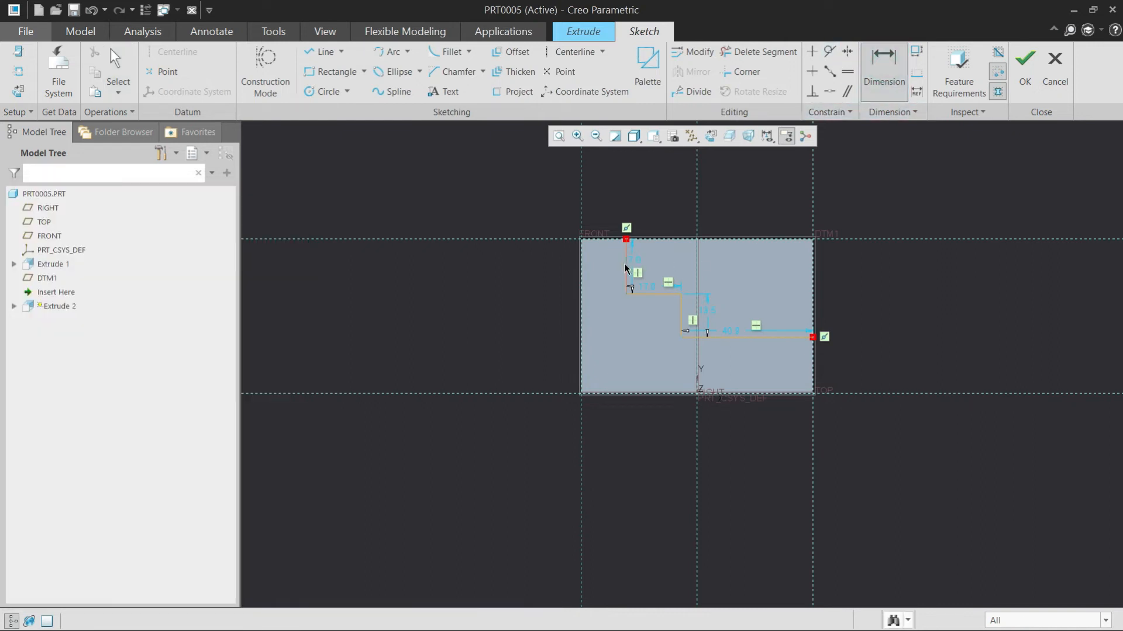
middle_click(601, 266)
key(Return)
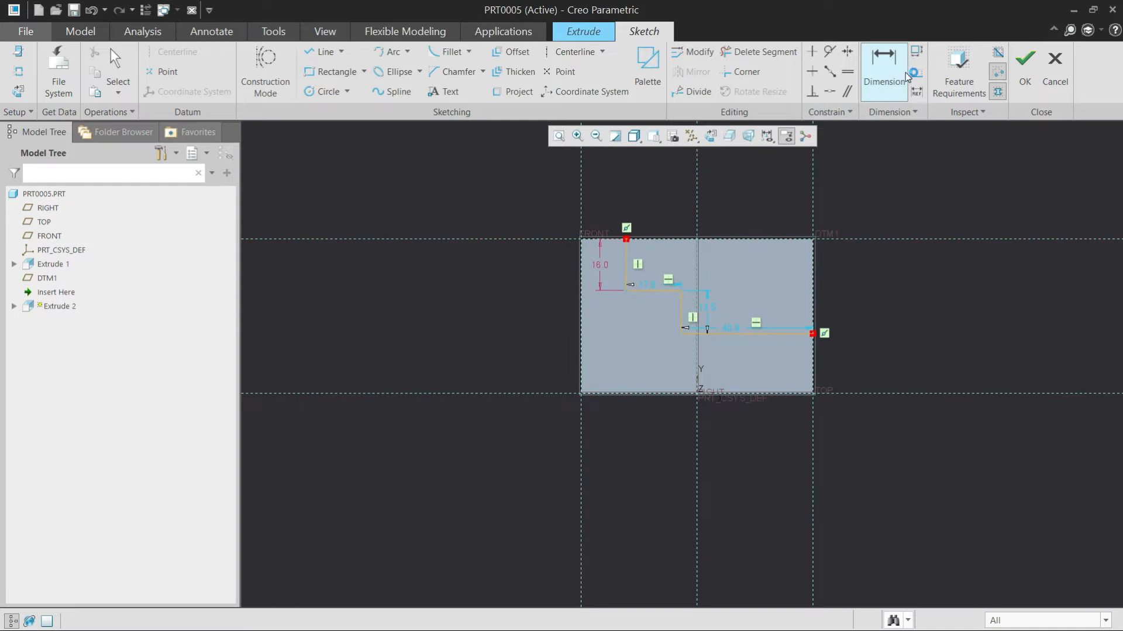
click(681, 310)
middle_click(646, 320)
text(16)
key(Return)
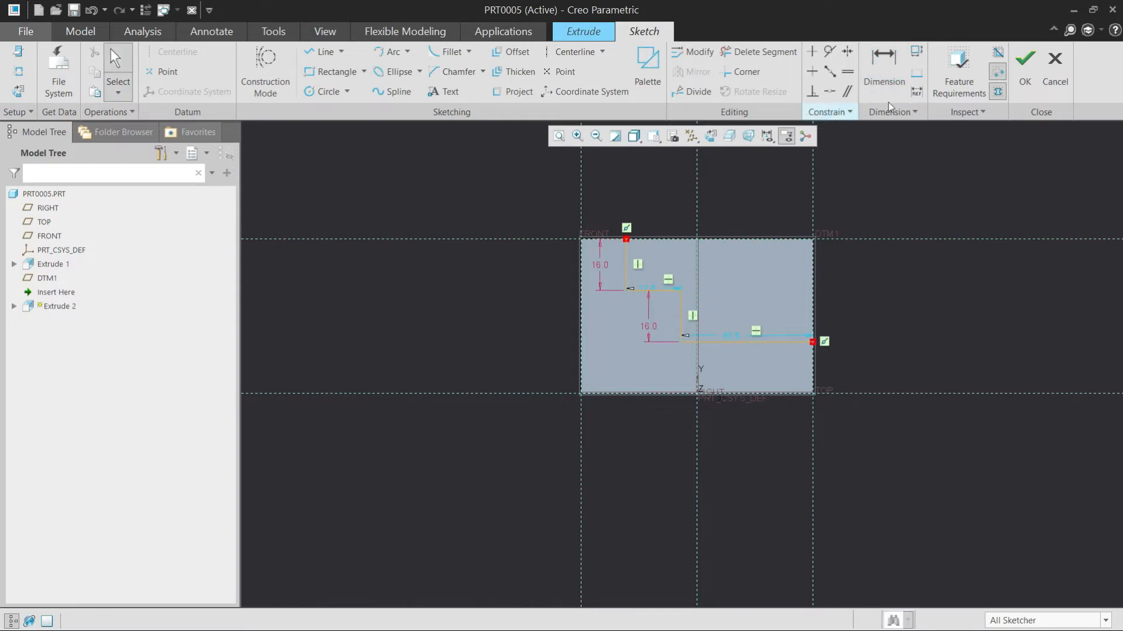
Dimension the upper tread of the stair profile at 24 mm
click(658, 286)
middle_click(662, 270)
text(24)
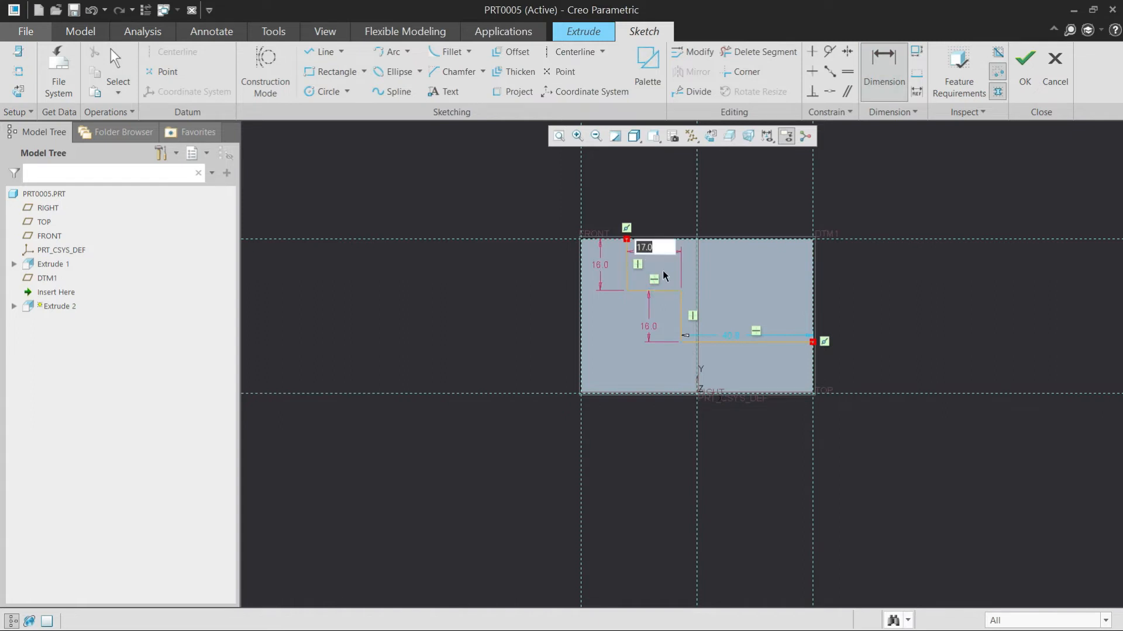
key(Return)
Dimension the lower tread of the stair profile at 24 mm
click(883, 71)
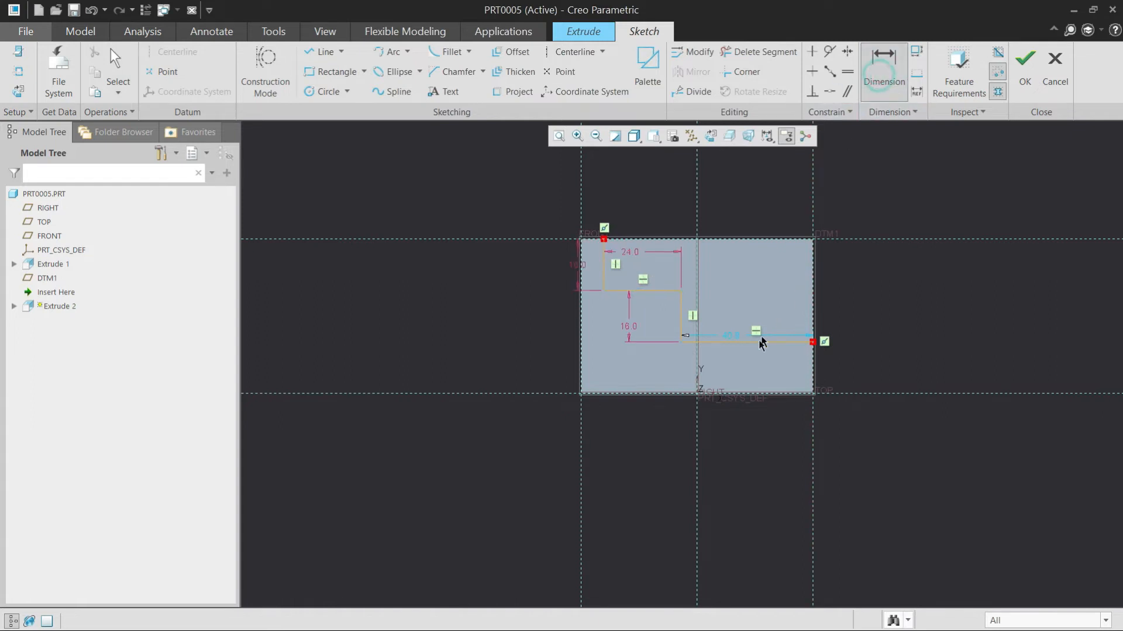
key(alt+Tab)
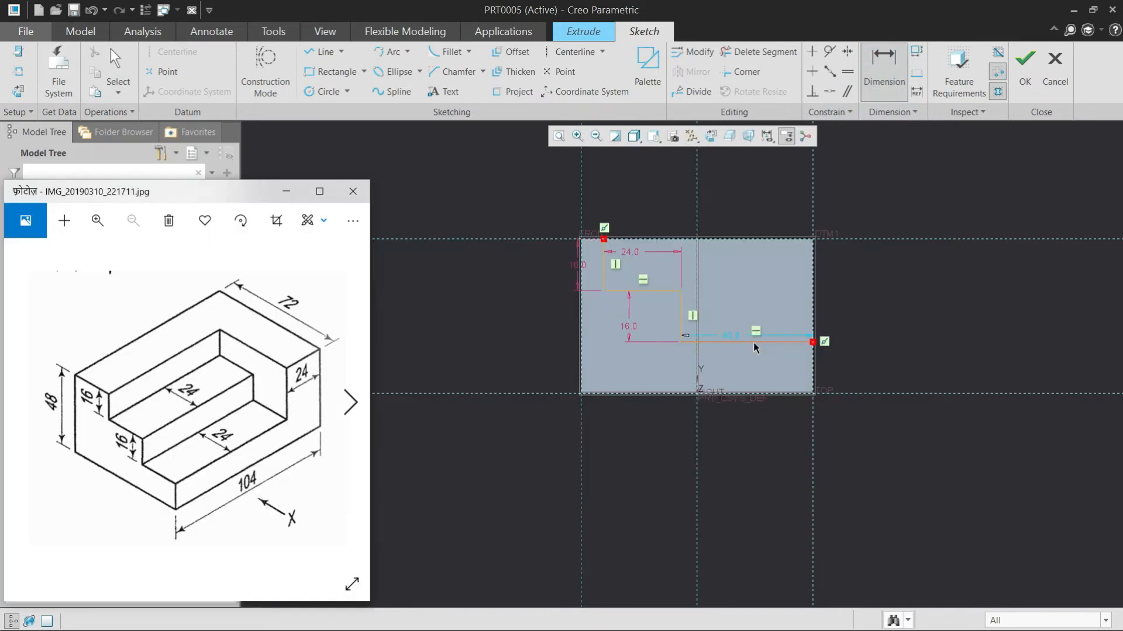
click(883, 135)
click(738, 344)
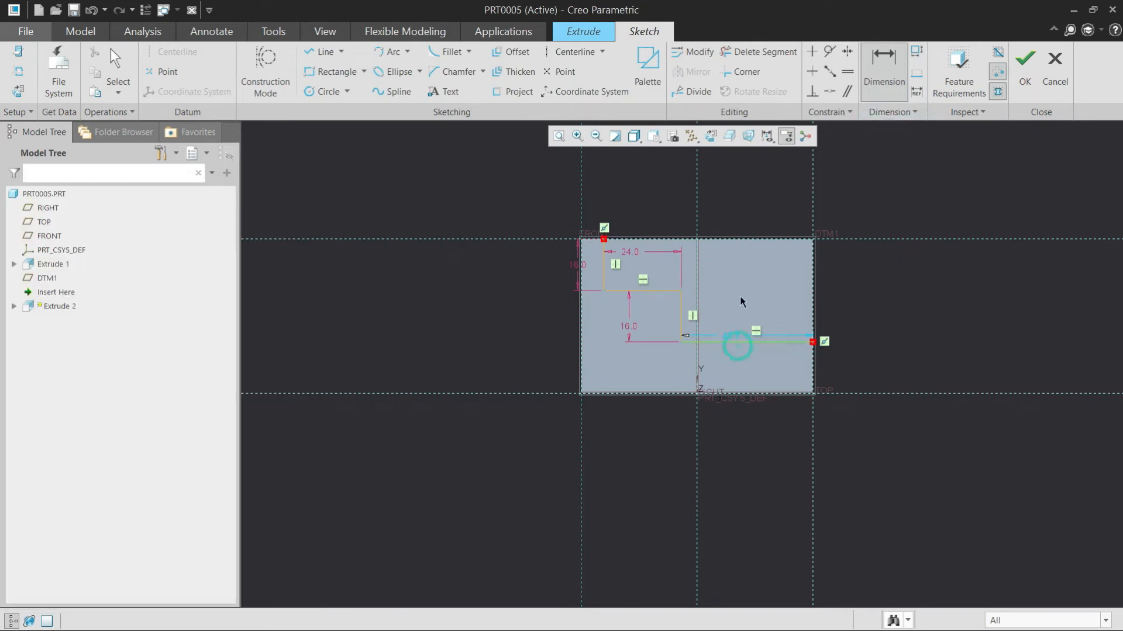
middle_click(741, 302)
text(24)
key(Return)
middle_click(958, 320)
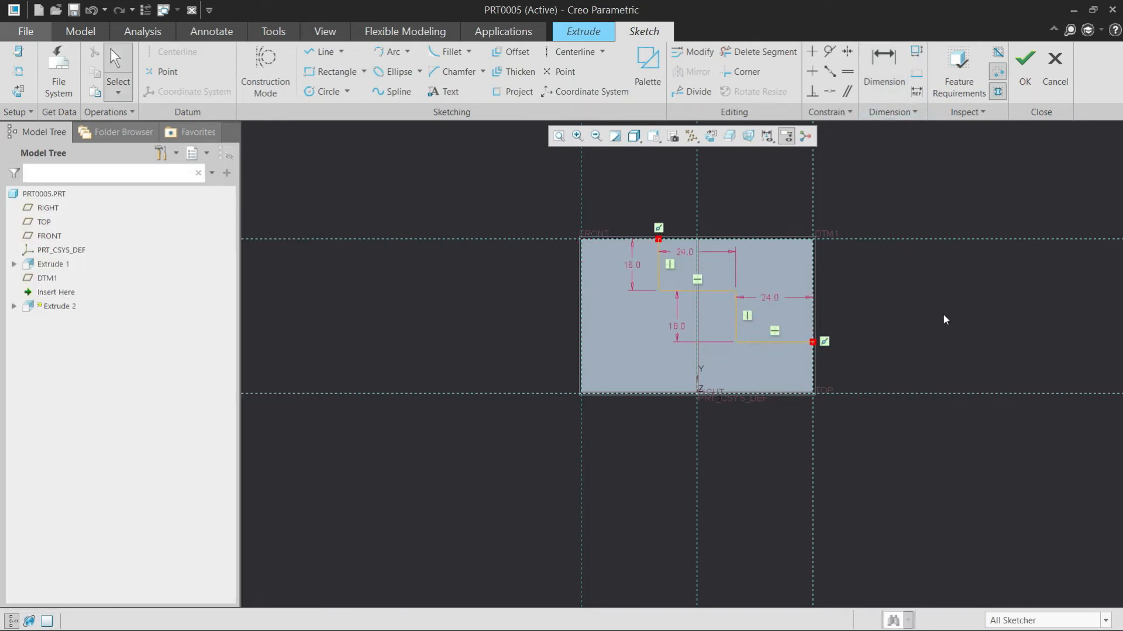
Cut the stair profile out of the block with a To Next depth and show the part in Standard Orientation
click(1029, 76)
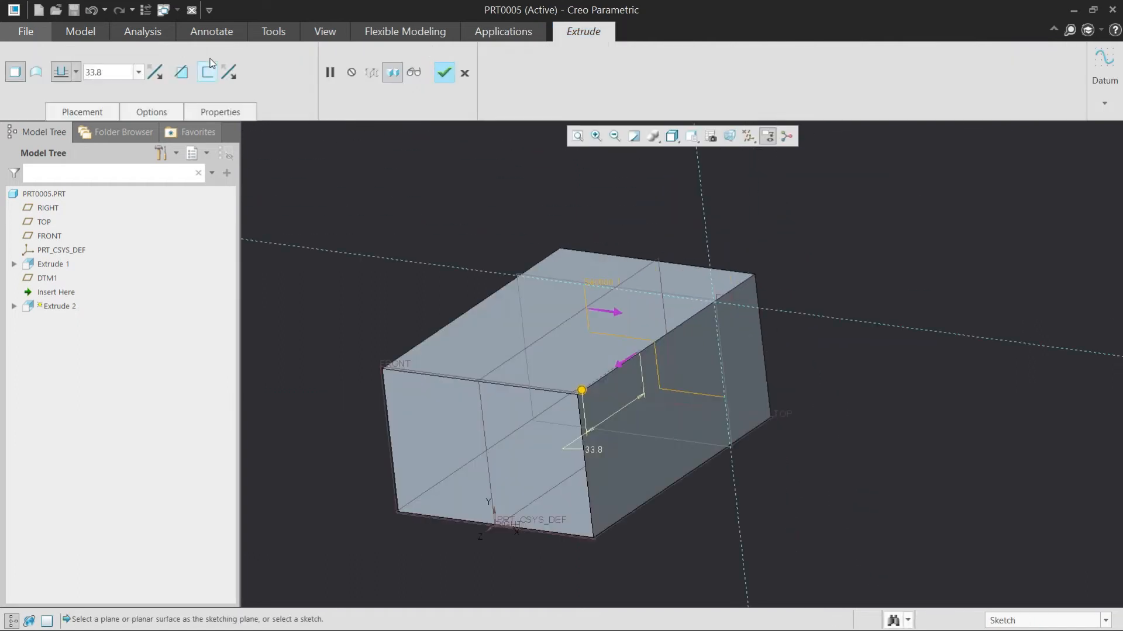
click(180, 73)
scroll(529, 205, down, 3)
click(151, 112)
click(212, 171)
click(202, 219)
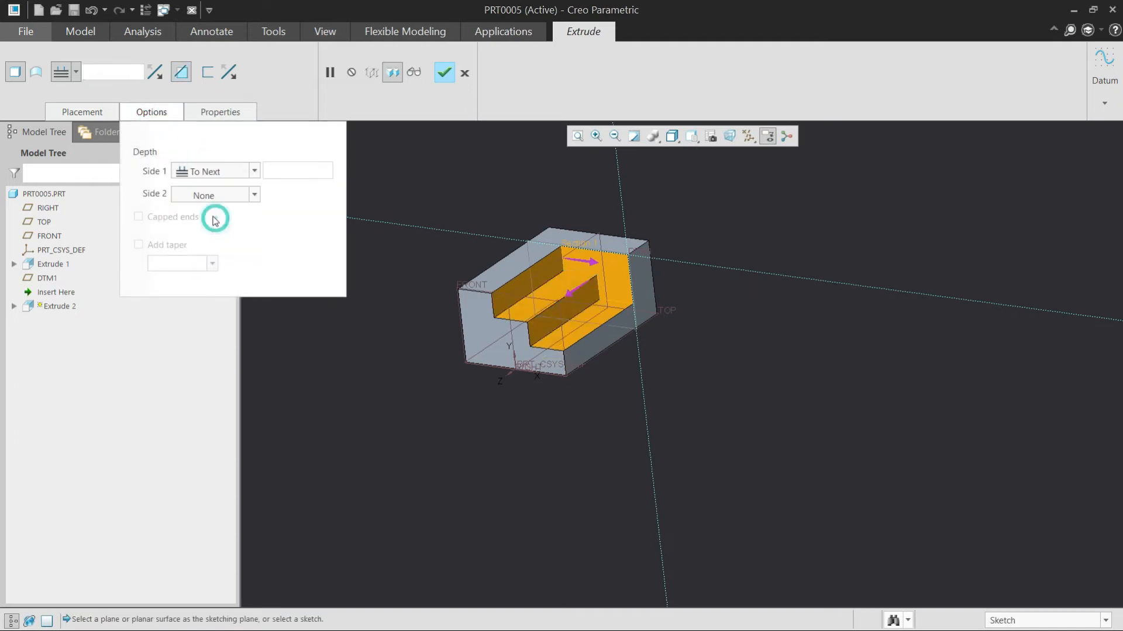
middle_click(739, 296)
middle_drag(815, 328, 677, 266)
click(691, 137)
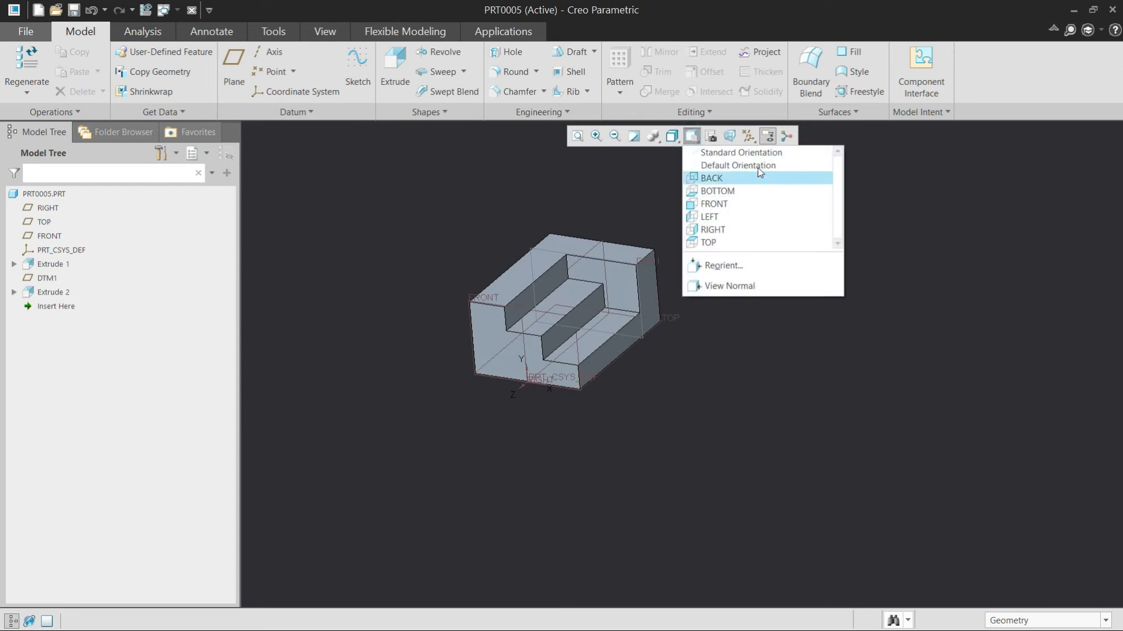
click(752, 156)
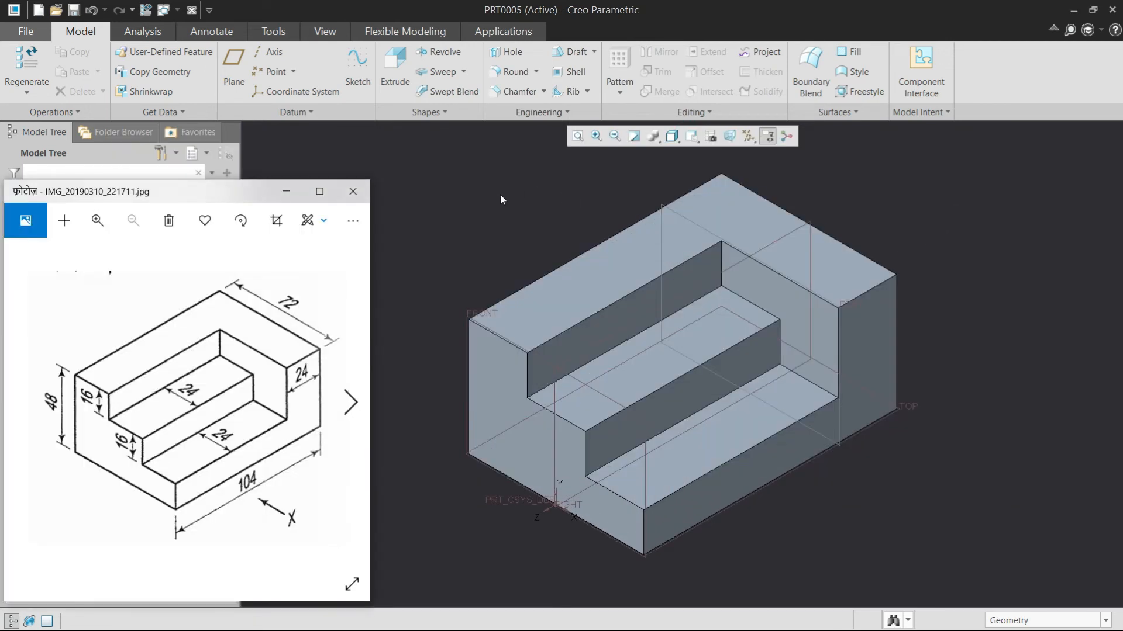
Create a new solid part named prt0006 from the mmns_part_solid template
click(38, 11)
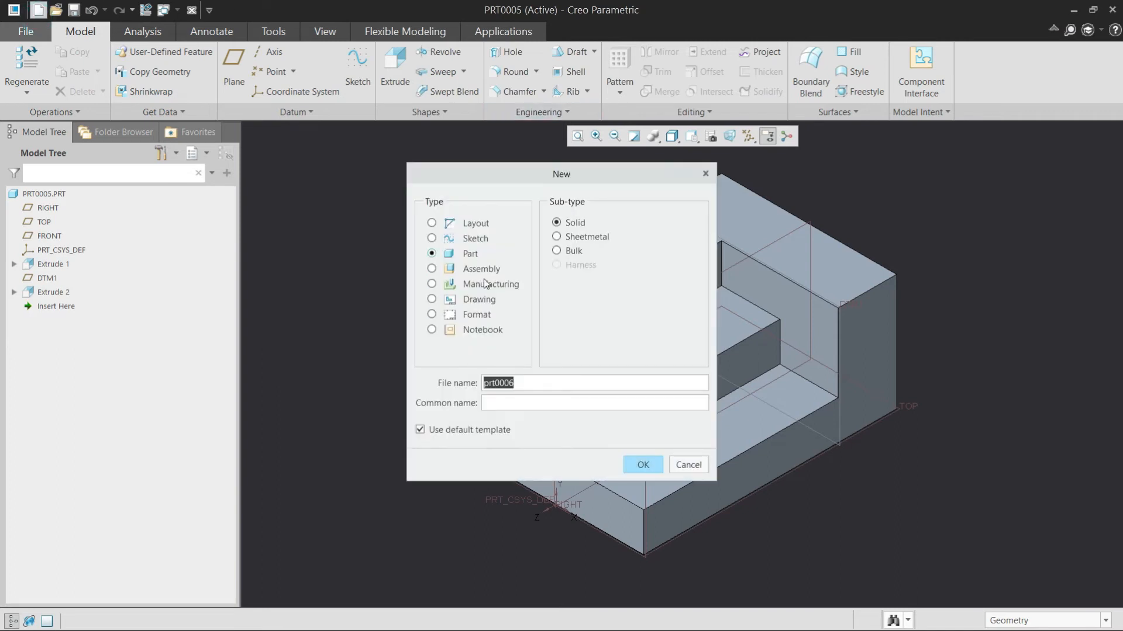
click(457, 433)
click(643, 465)
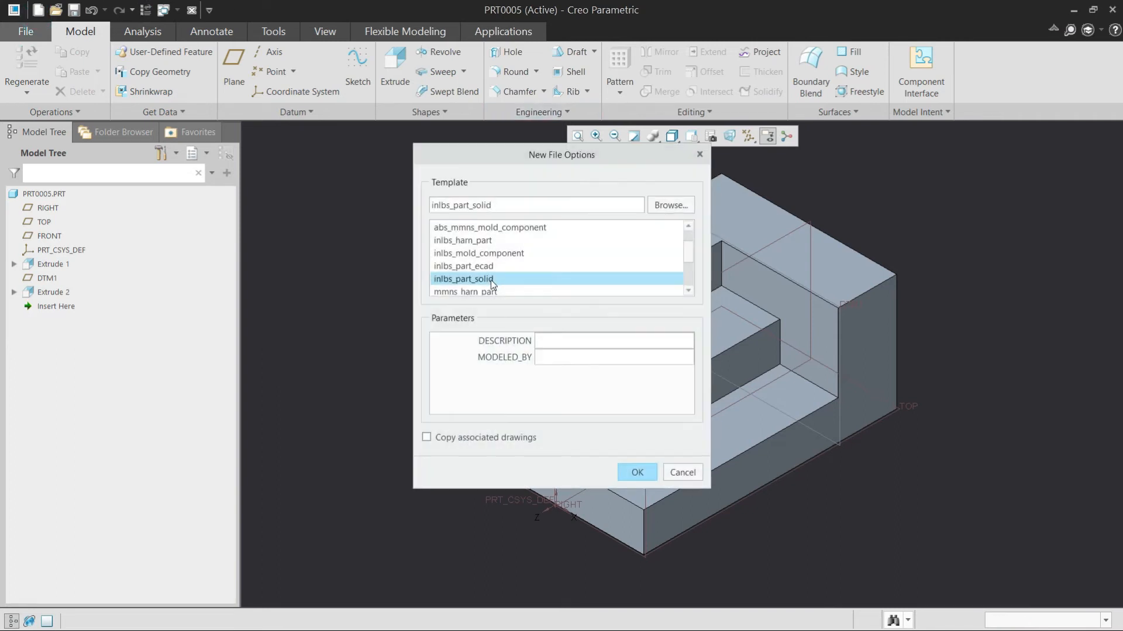
click(485, 254)
click(638, 471)
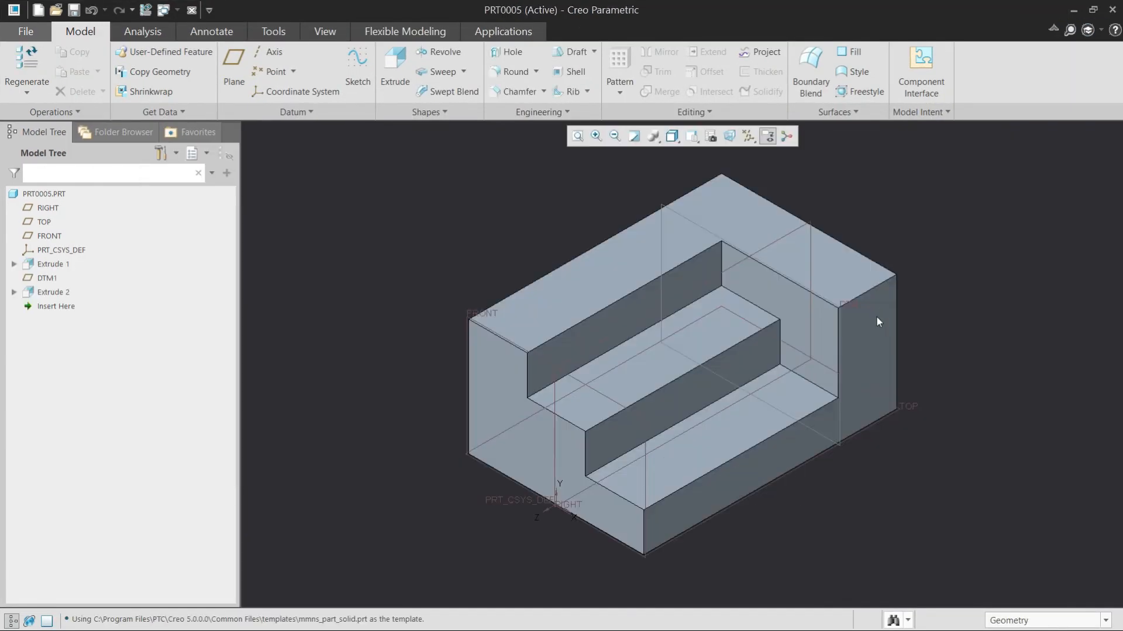
Switch to the new part PRT0006 and bring up the next reference drawing in the image viewer
key(alt+Tab)
key(Tab)
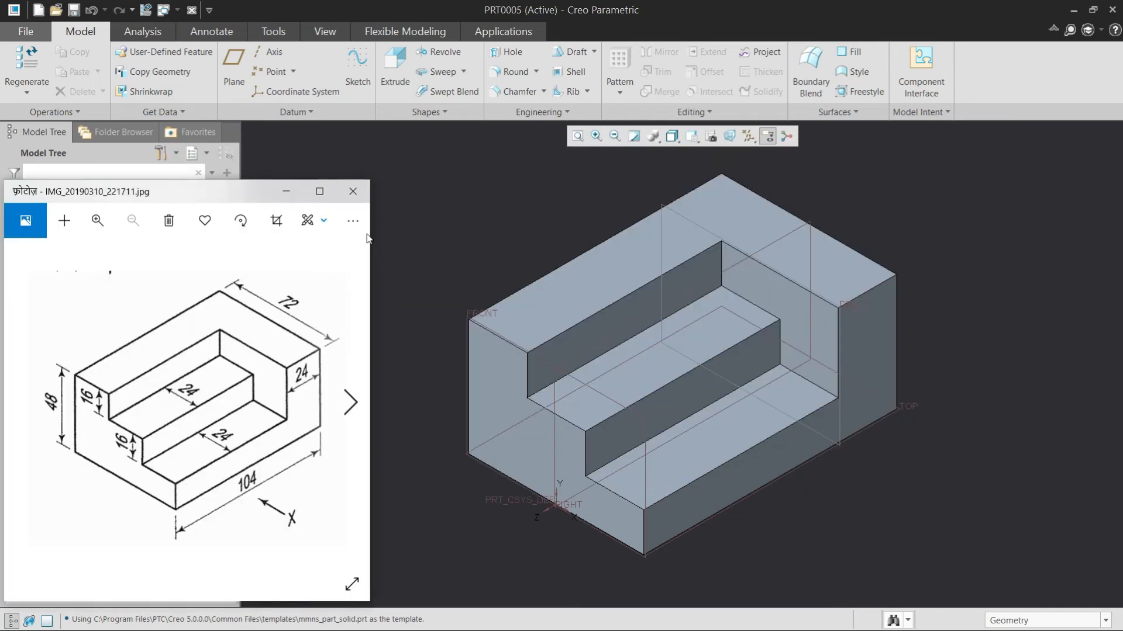
click(414, 181)
click(163, 10)
click(202, 56)
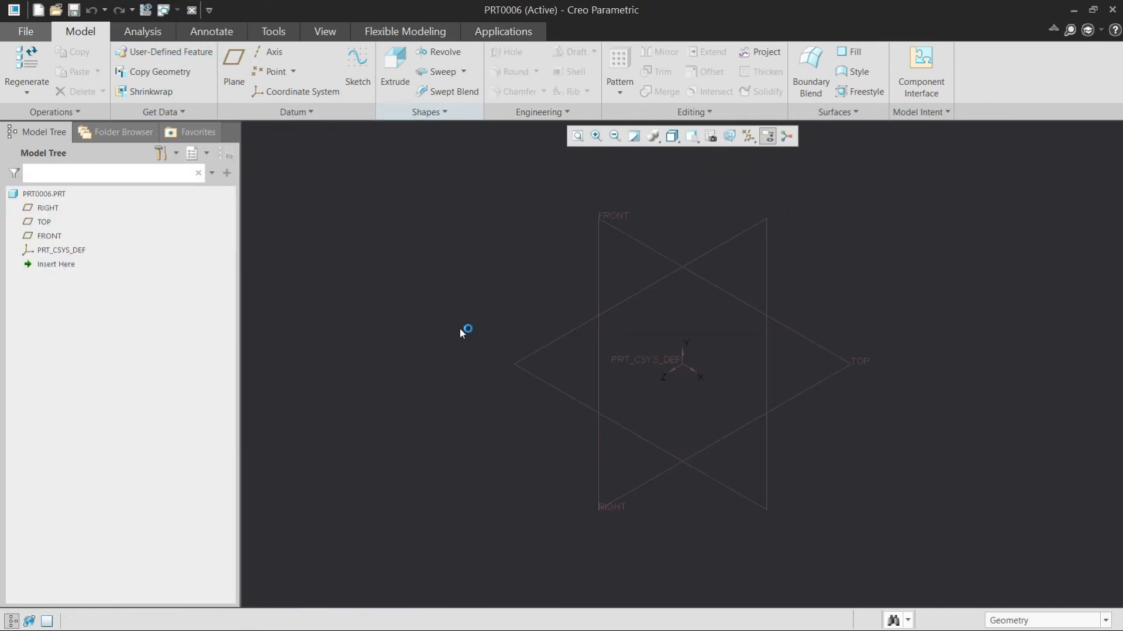
key(alt+Tab)
key(Tab)
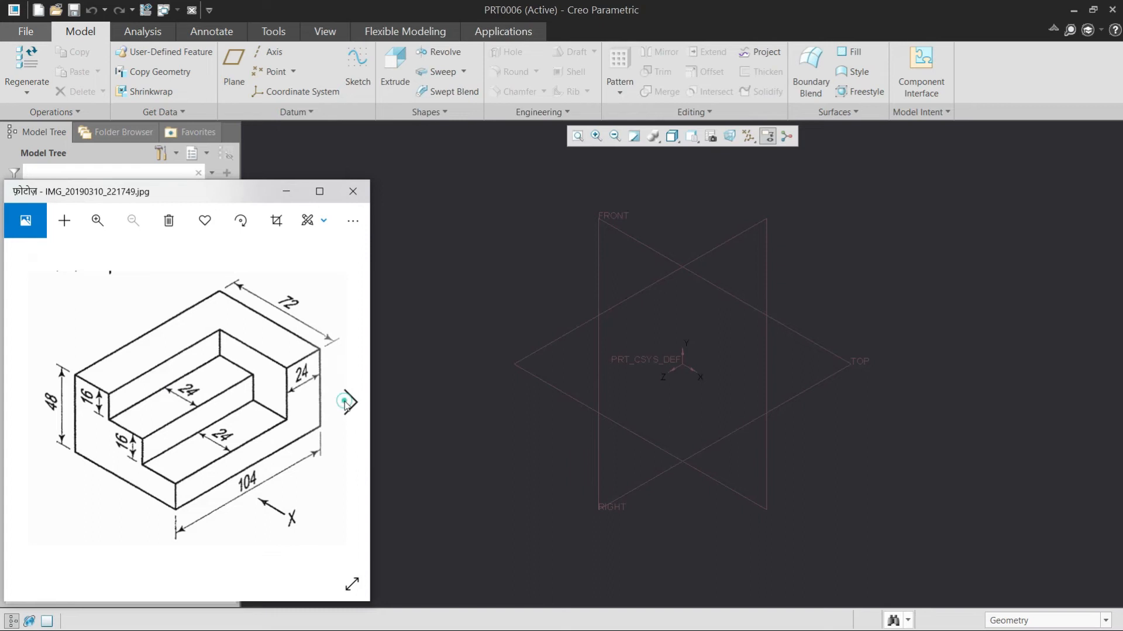
click(349, 403)
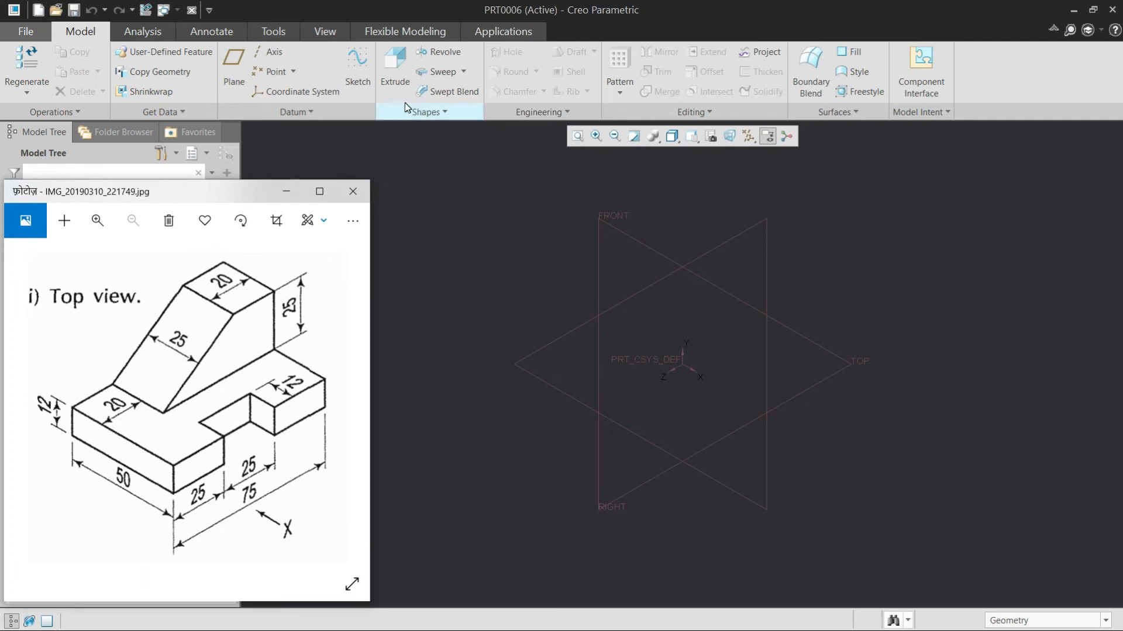
Start an extrusion sketch on the FRONT plane and add vertical and horizontal centerlines through the origin
click(391, 75)
click(602, 221)
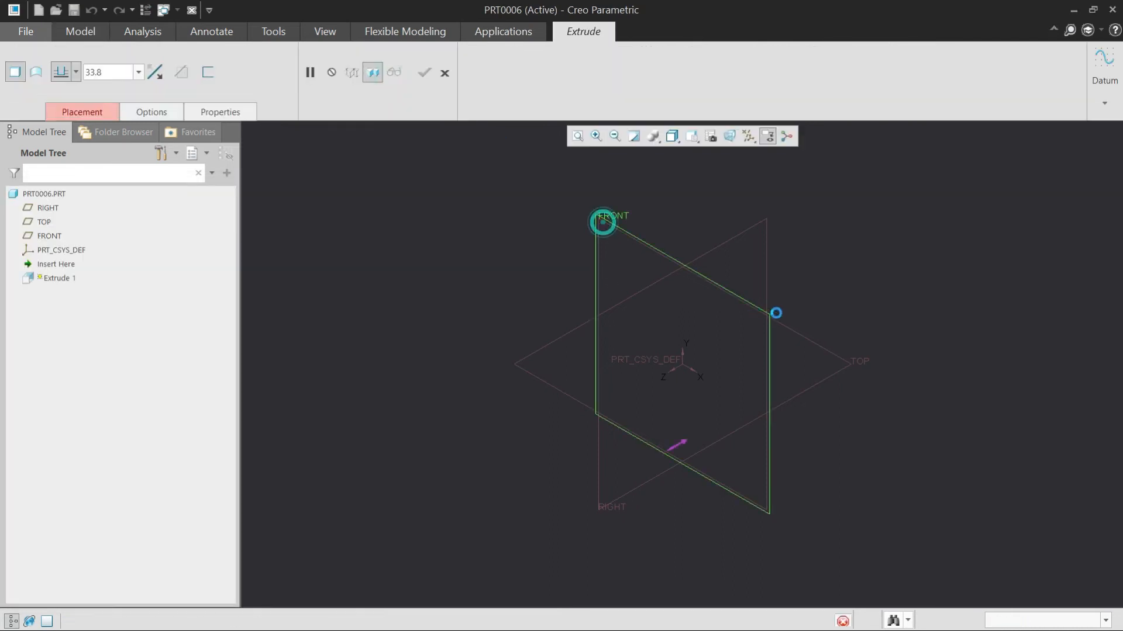
click(710, 136)
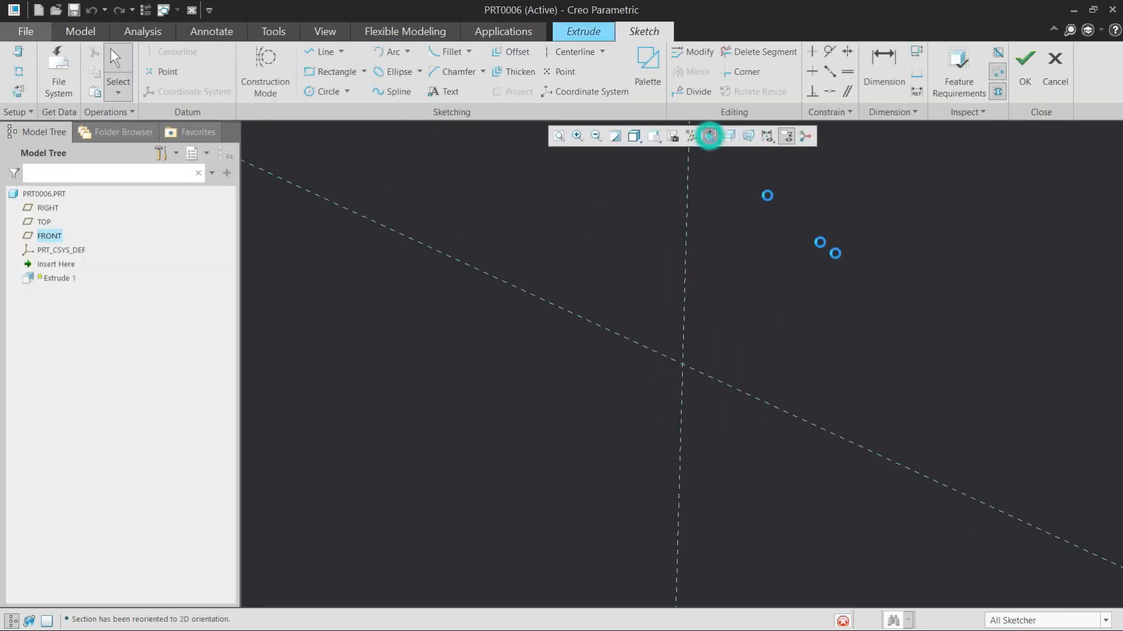
click(554, 52)
click(683, 323)
click(757, 366)
click(814, 365)
middle_click(797, 316)
Sketch a rectangle standing on the horizontal centerline, symmetric about the vertical one, and set its width to 50 mm
click(321, 73)
click(577, 365)
click(787, 306)
middle_click(681, 367)
double_click(659, 349)
text(5)
key(Return)
Set the base rectangle's height to 75 mm
double_click(701, 342)
text(75)
key(Return)
click(759, 328)
click(559, 136)
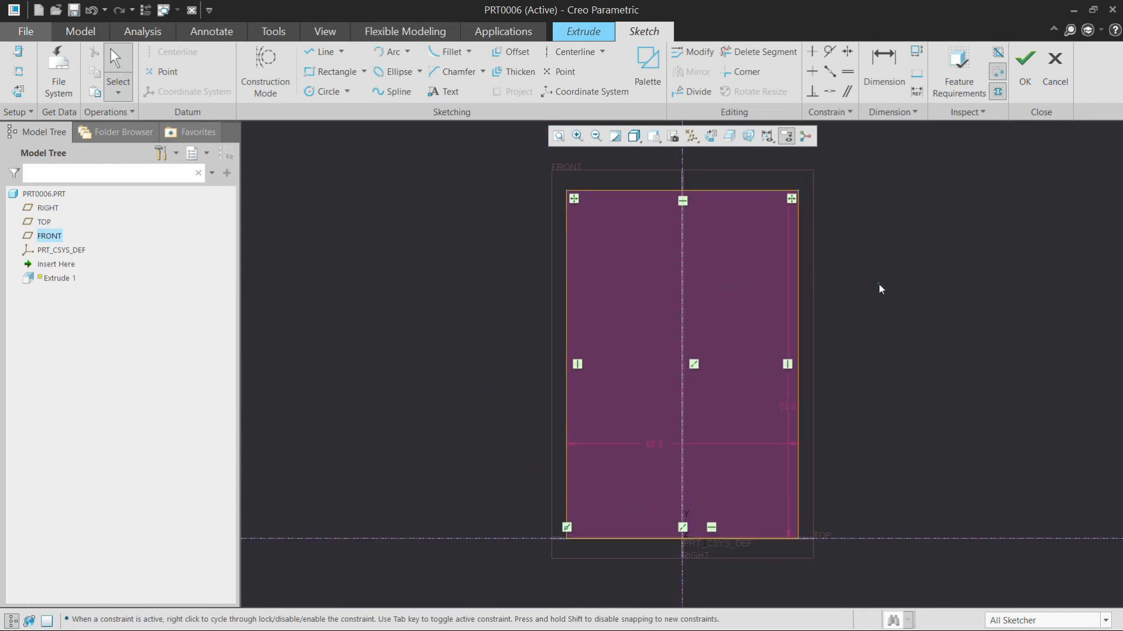
Set the base rectangle's height to 12 mm to match the reference drawing
key(alt+Tab)
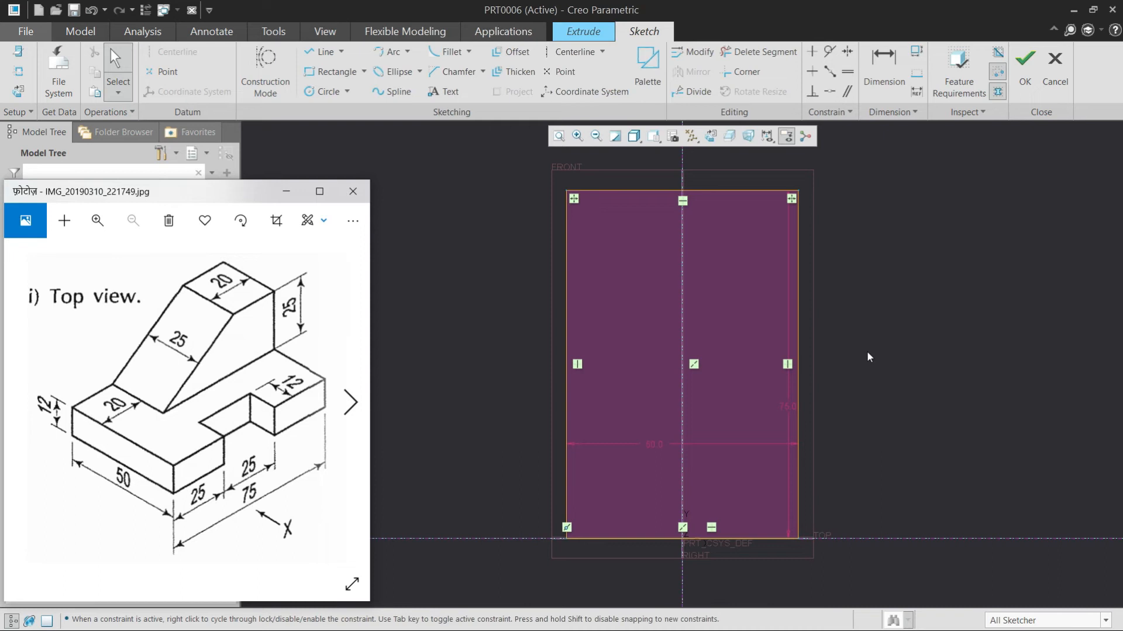
key(alt+Tab)
double_click(790, 406)
text(12)
key(Return)
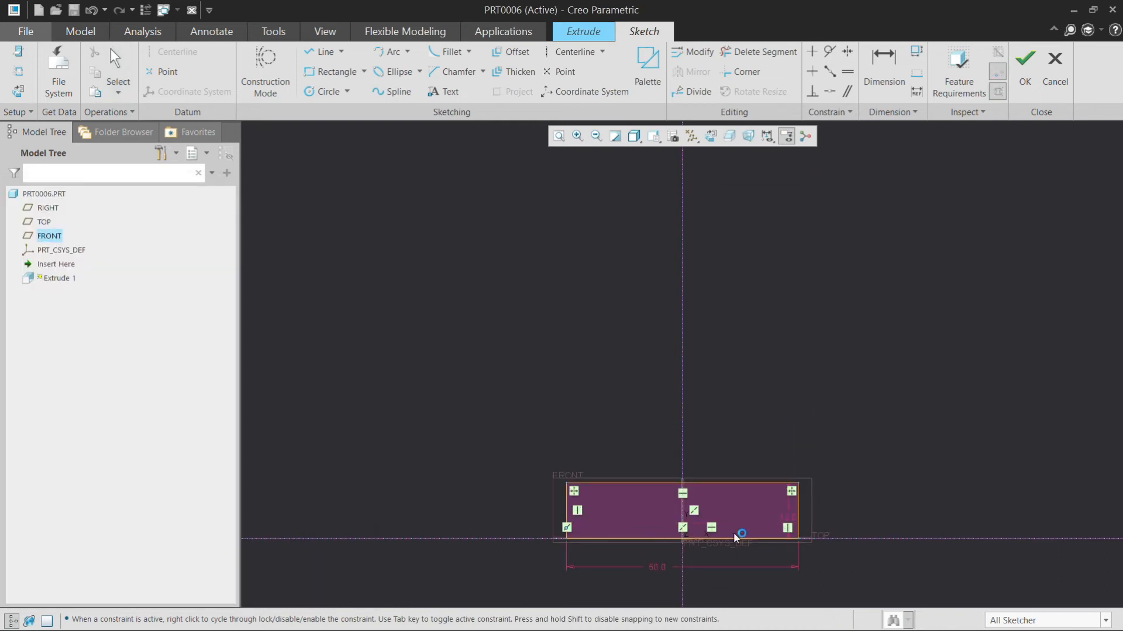
Finish the sketch and extrude the base rectangle 75 mm as a solid plate
click(1024, 65)
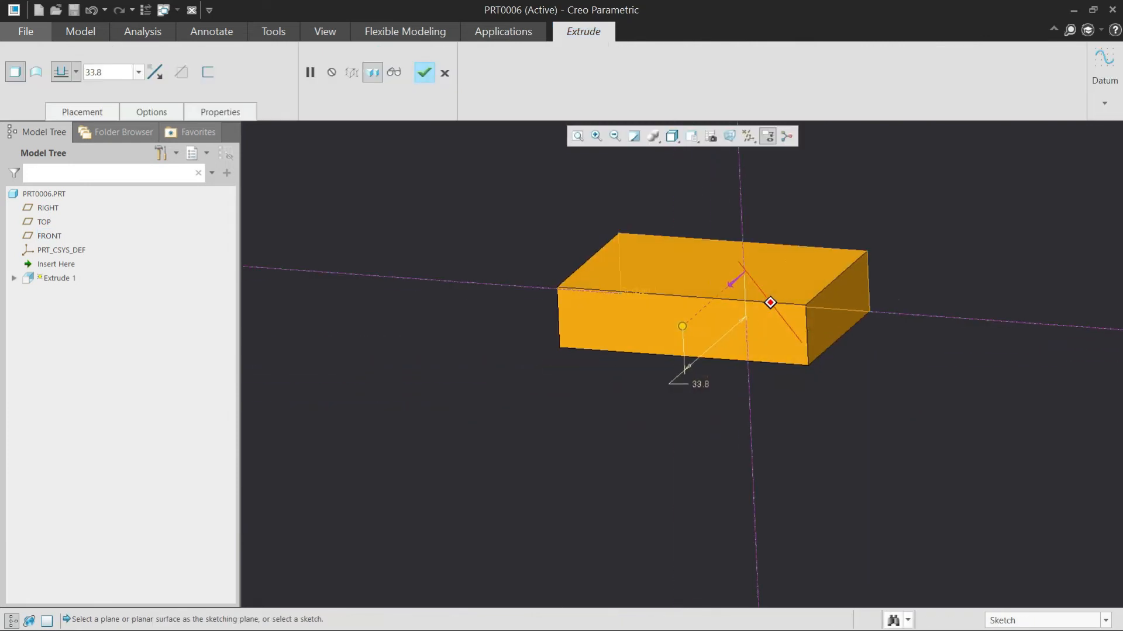
double_click(108, 72)
text(75)
key(Return)
scroll(688, 334, up, 3)
scroll(741, 295, down, 4)
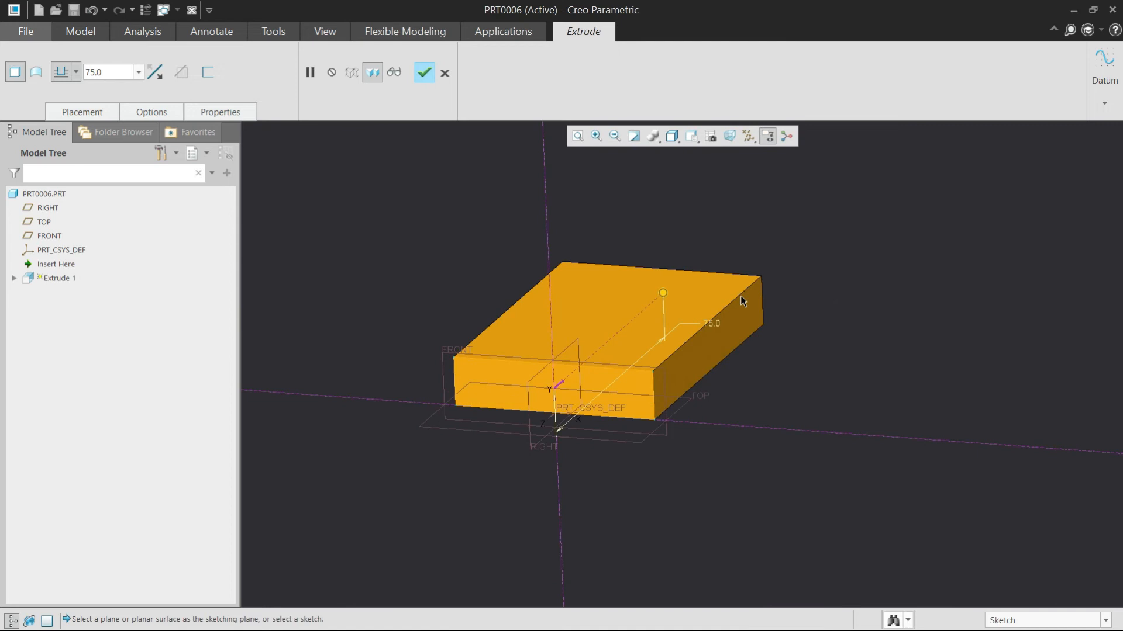
key(alt+Tab)
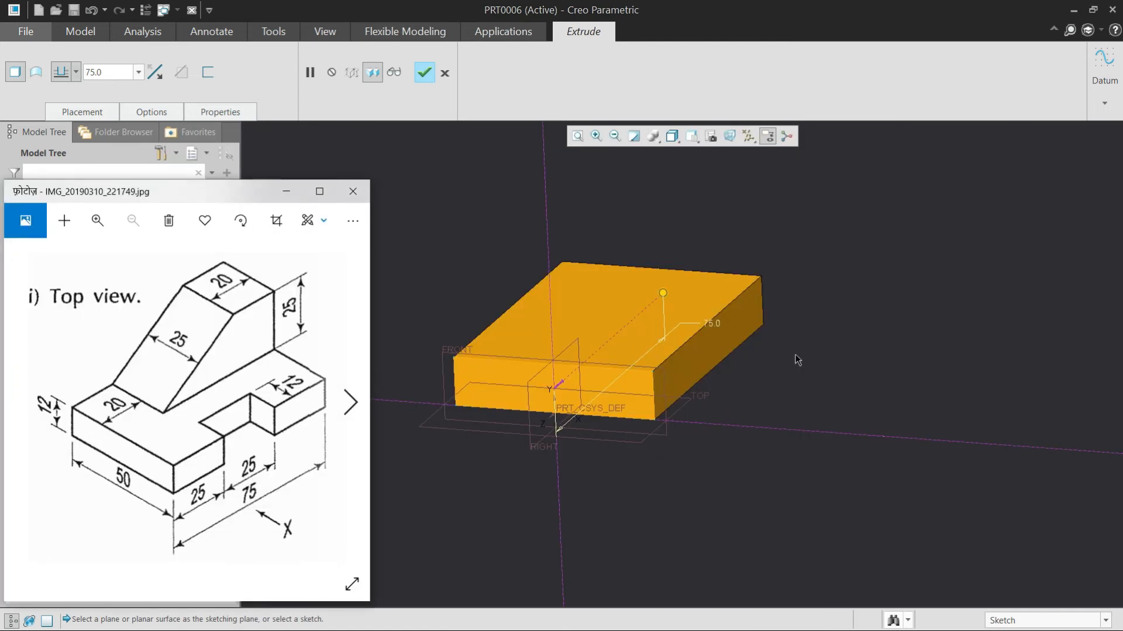
middle_click(803, 342)
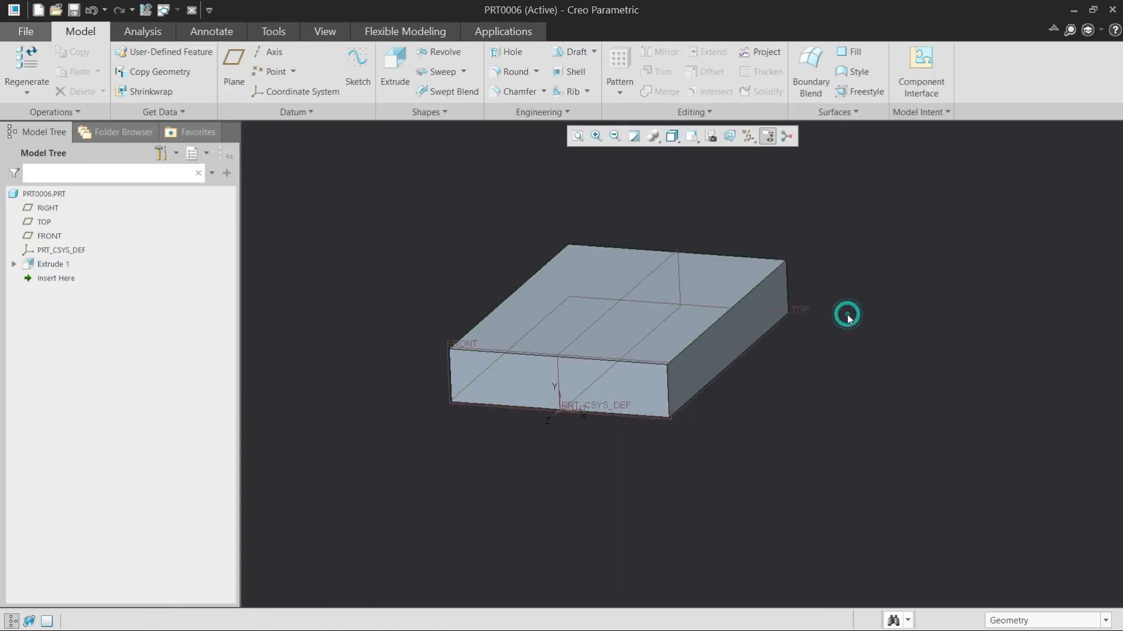
Start an extrusion sketch on the plate's top face and add its back edge as a sketch reference
click(402, 60)
click(675, 338)
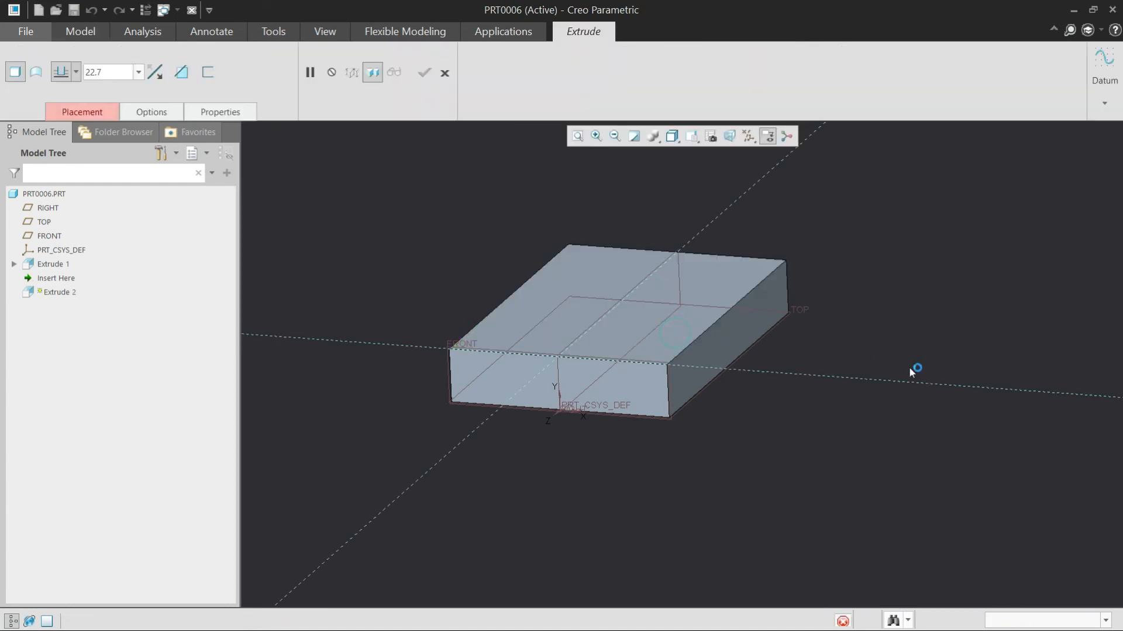
right_click(778, 299)
click(833, 351)
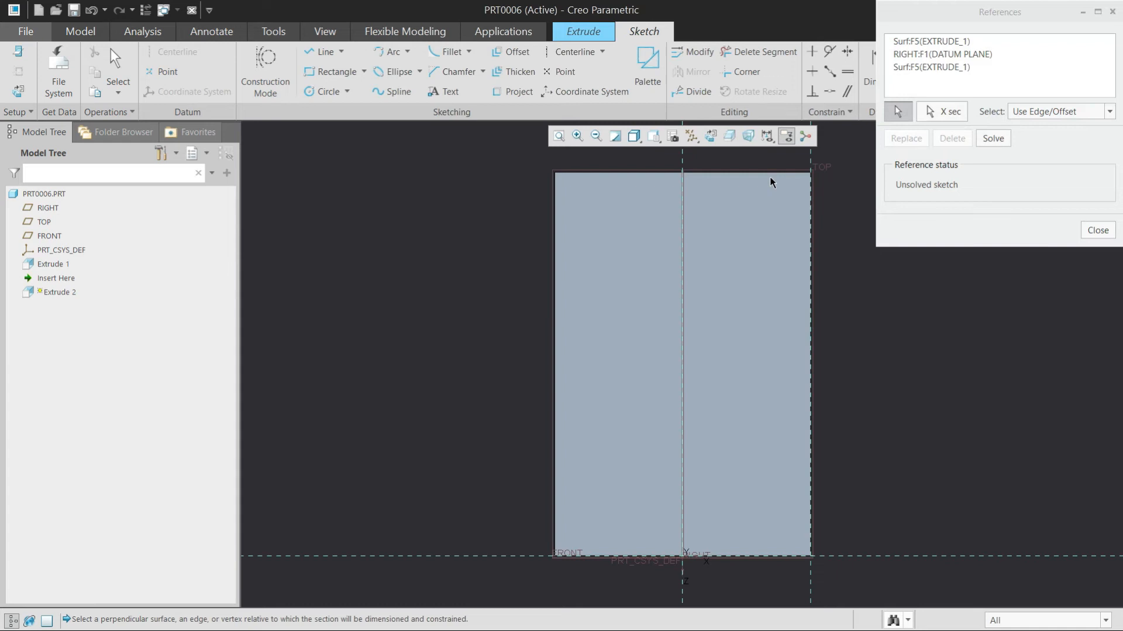
click(770, 174)
Sketch a small rectangle inward from the plate's right edge for the side notch
click(331, 71)
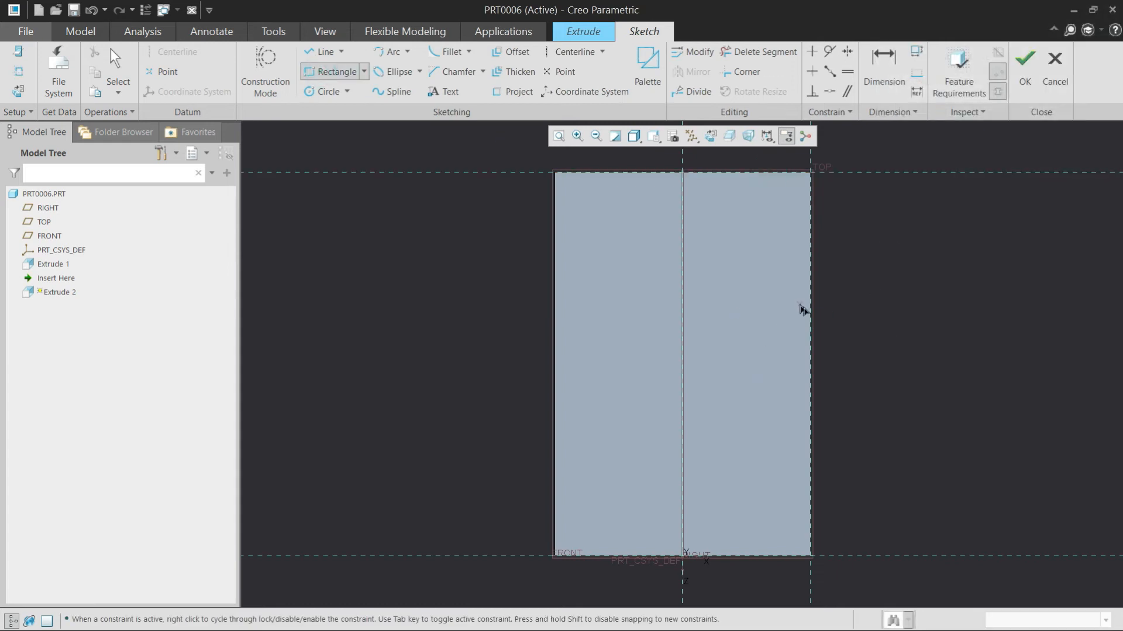
click(763, 409)
middle_click(900, 399)
scroll(900, 399, up, 1)
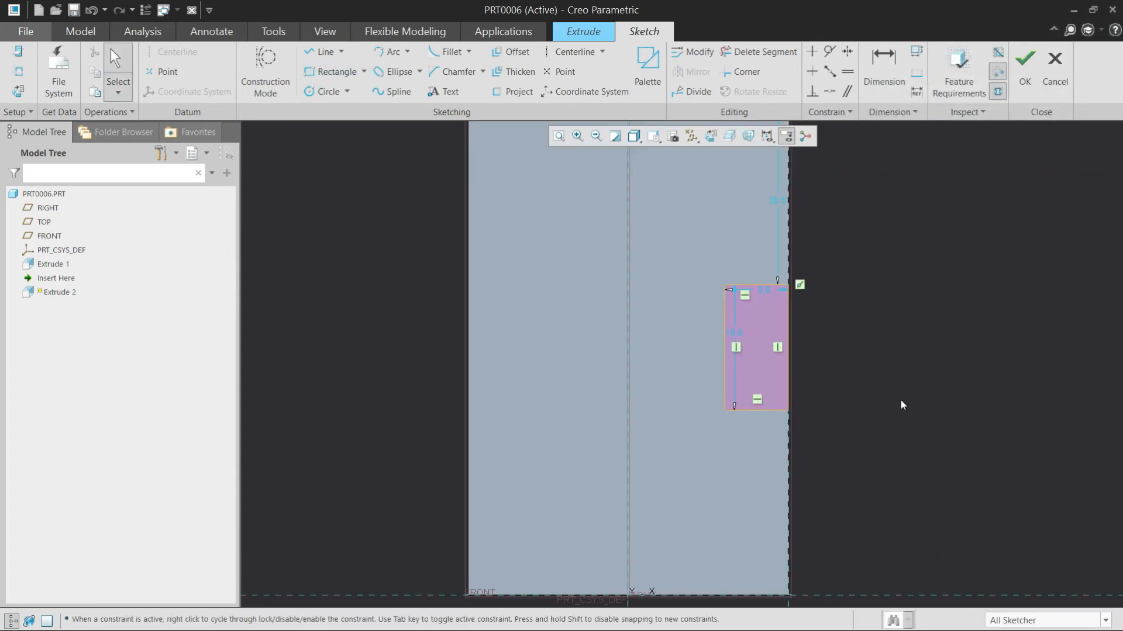
Set the notch rectangle to 12 mm wide and 25 mm long, following the reference drawing
key(alt+Tab)
key(alt+Tab)
key(alt+Tab)
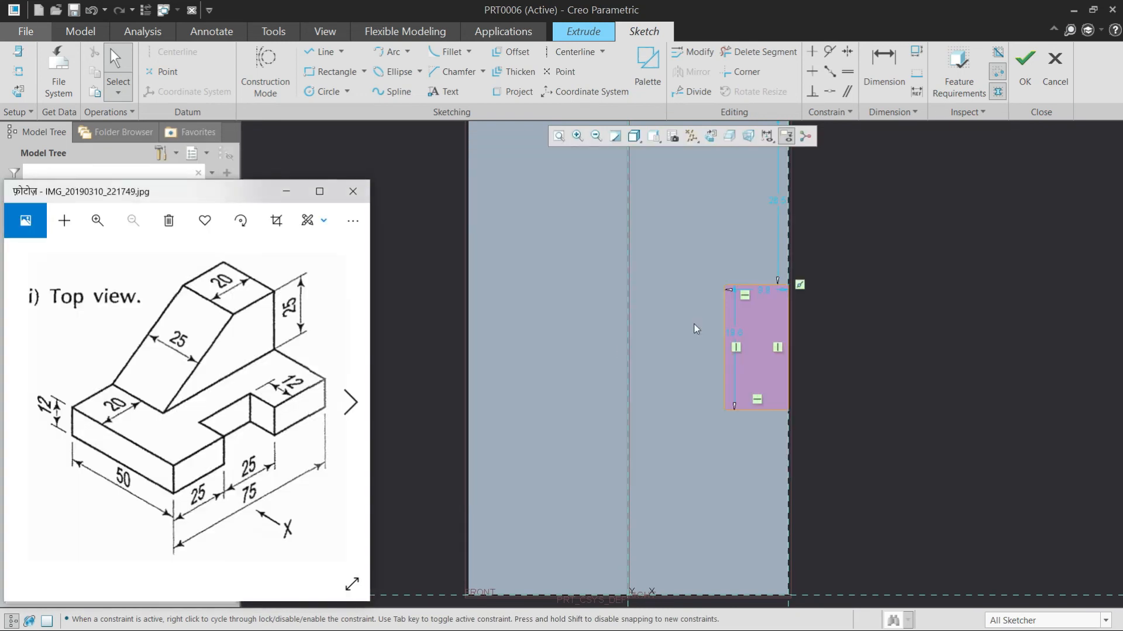
key(alt+Tab)
drag(764, 290, 754, 261)
double_click(756, 262)
text(12)
key(Return)
double_click(725, 340)
text(25)
key(Return)
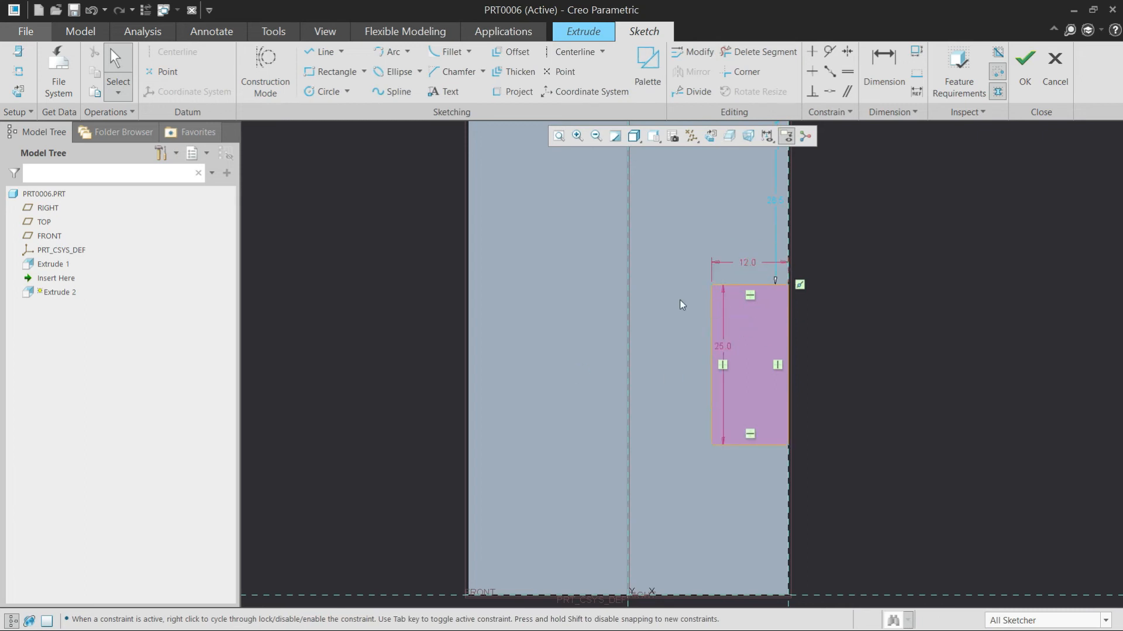
Dimension the notch rectangle 25 mm from the plate's front edge
scroll(679, 304, down, 3)
click(884, 67)
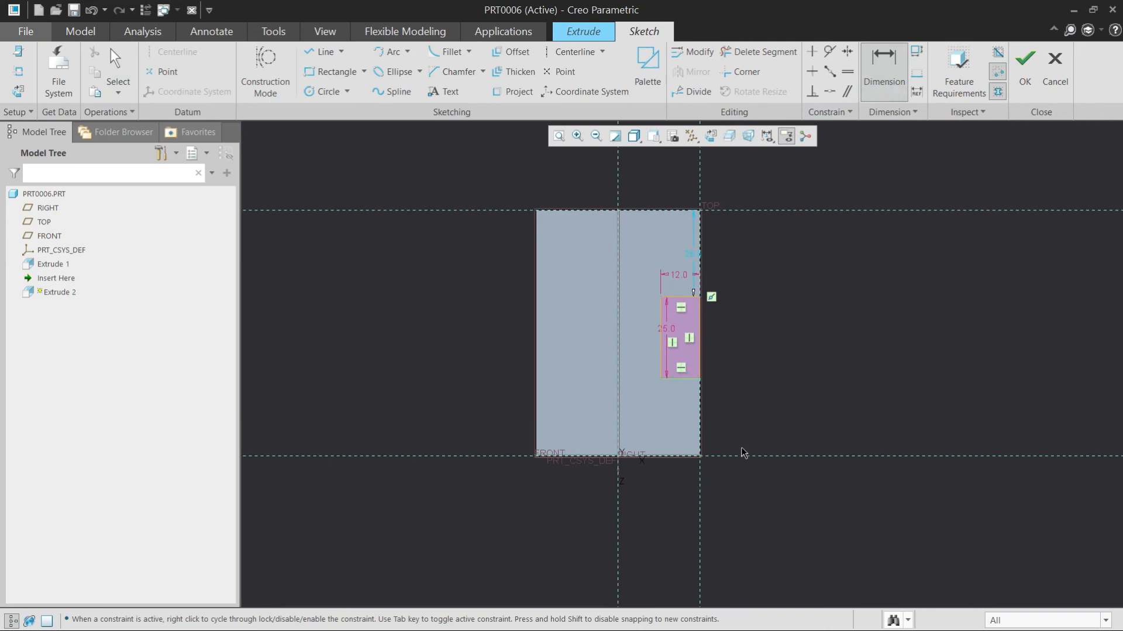
middle_click(767, 418)
text(25)
key(Return)
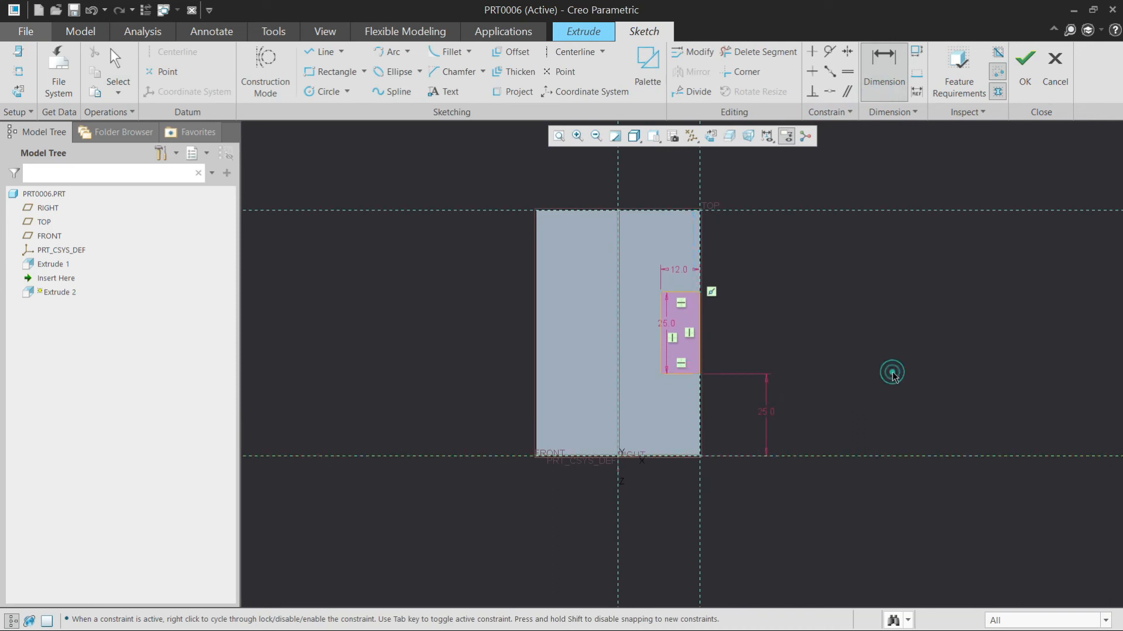
Finish the sketch and cut the notch down through the plate's thickness as a material-removing extrusion
click(1025, 68)
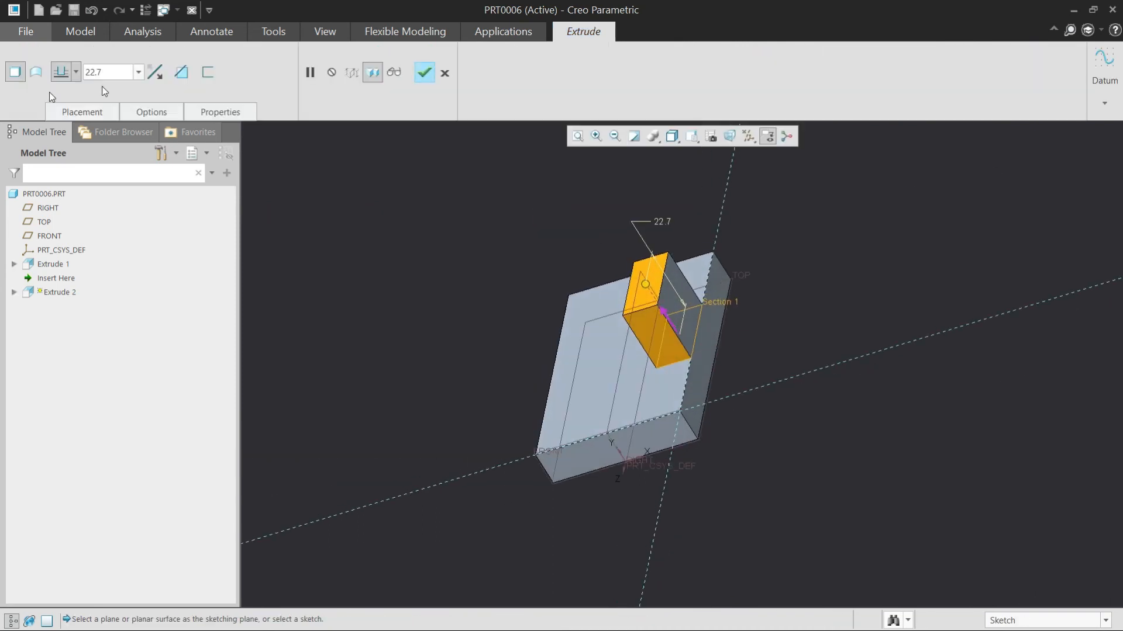
click(152, 74)
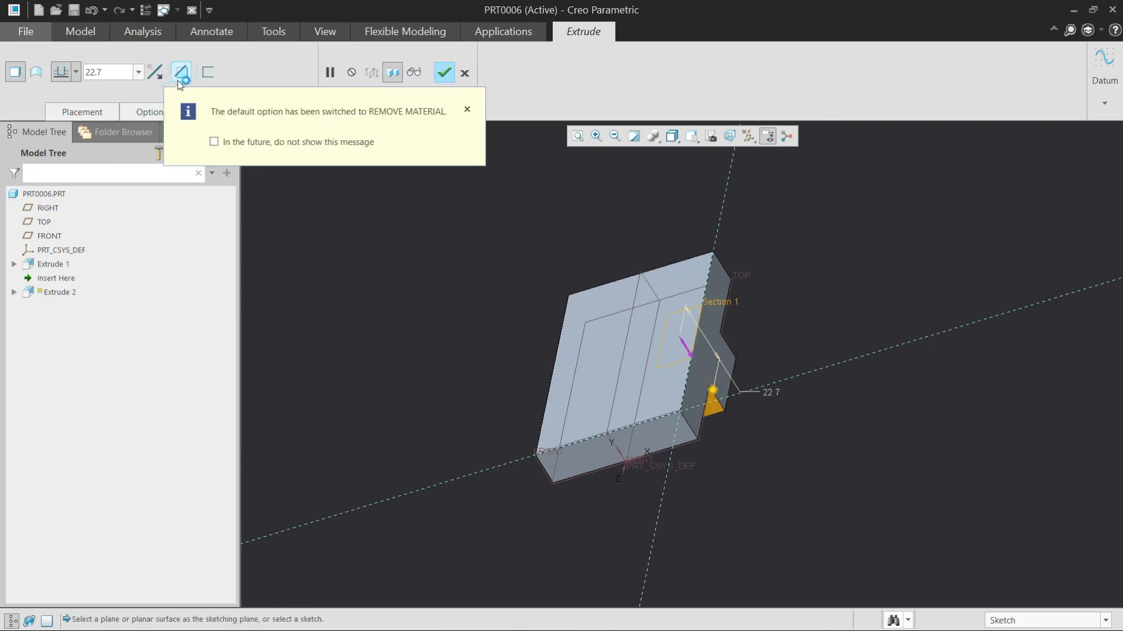
click(151, 112)
click(185, 170)
click(217, 220)
middle_click(802, 280)
mouse_move(802, 281)
middle_down()
mouse_move(725, 371)
mouse_move(676, 303)
mouse_move(659, 303)
middle_up()
key(alt+Tab)
click(790, 291)
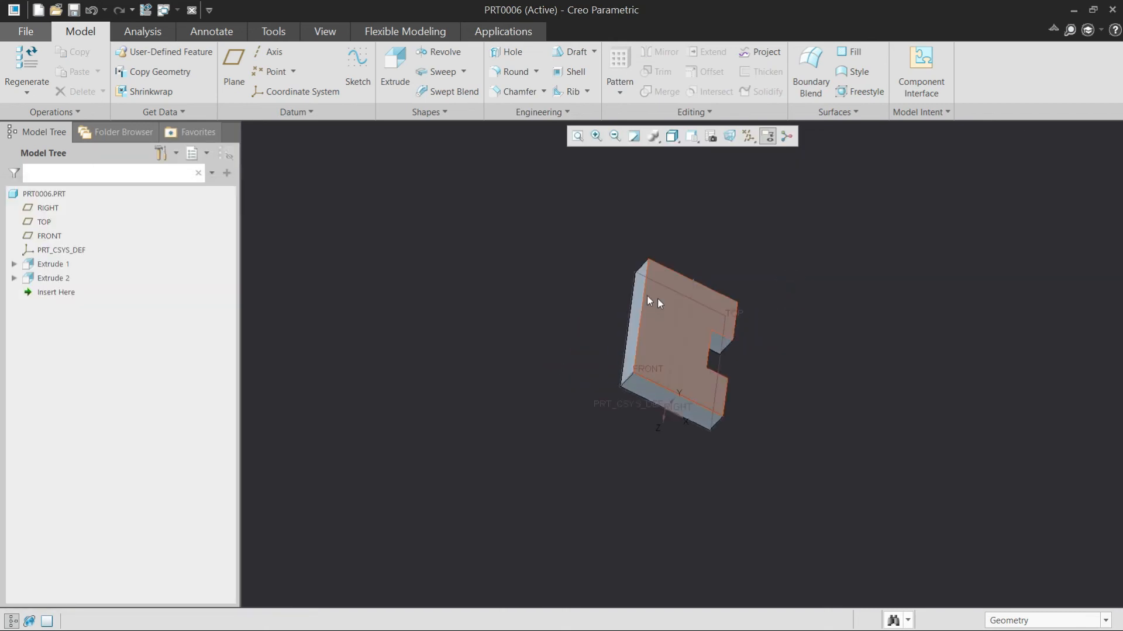
Start an extrusion sketch on the plate's long side face opposite the notch and view the sketch plane squarely
scroll(643, 297, up, 3)
click(633, 293)
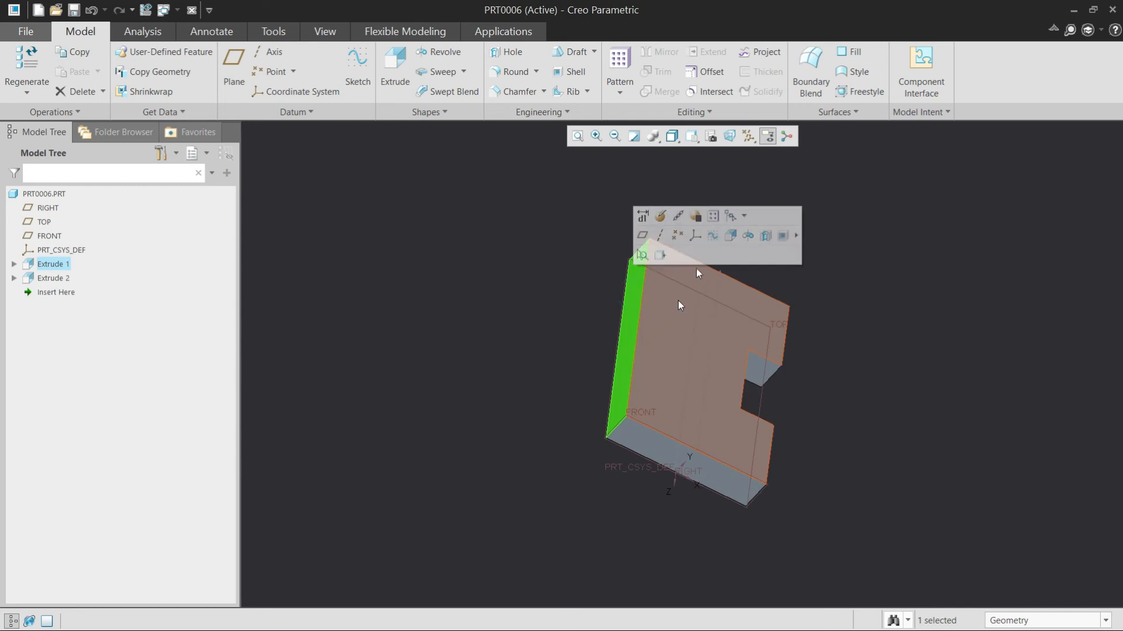
click(730, 236)
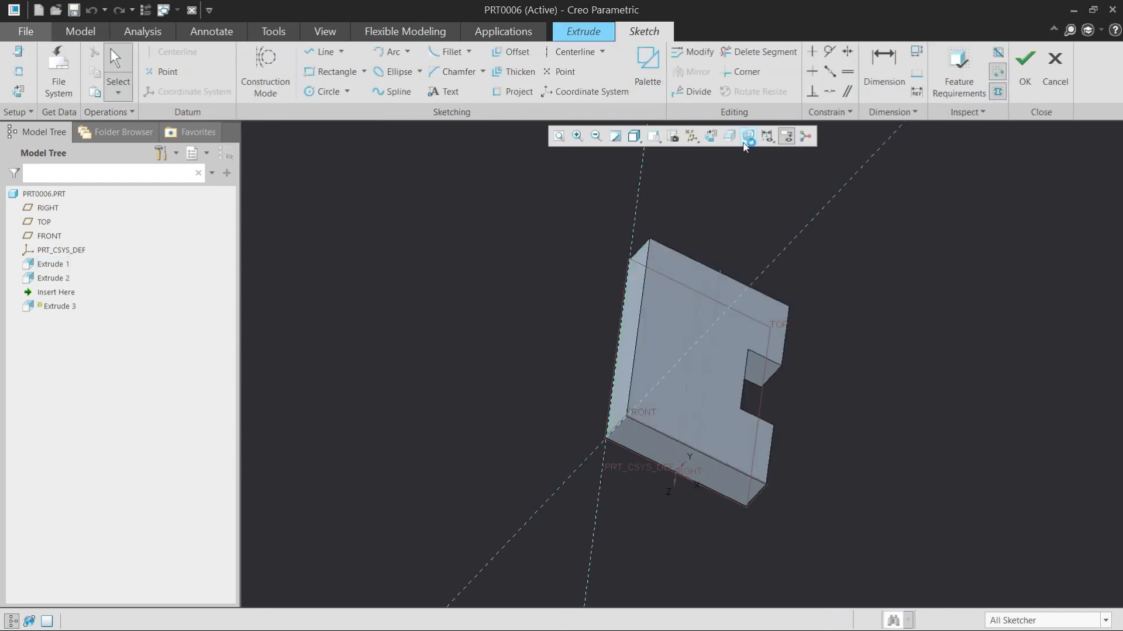
click(712, 138)
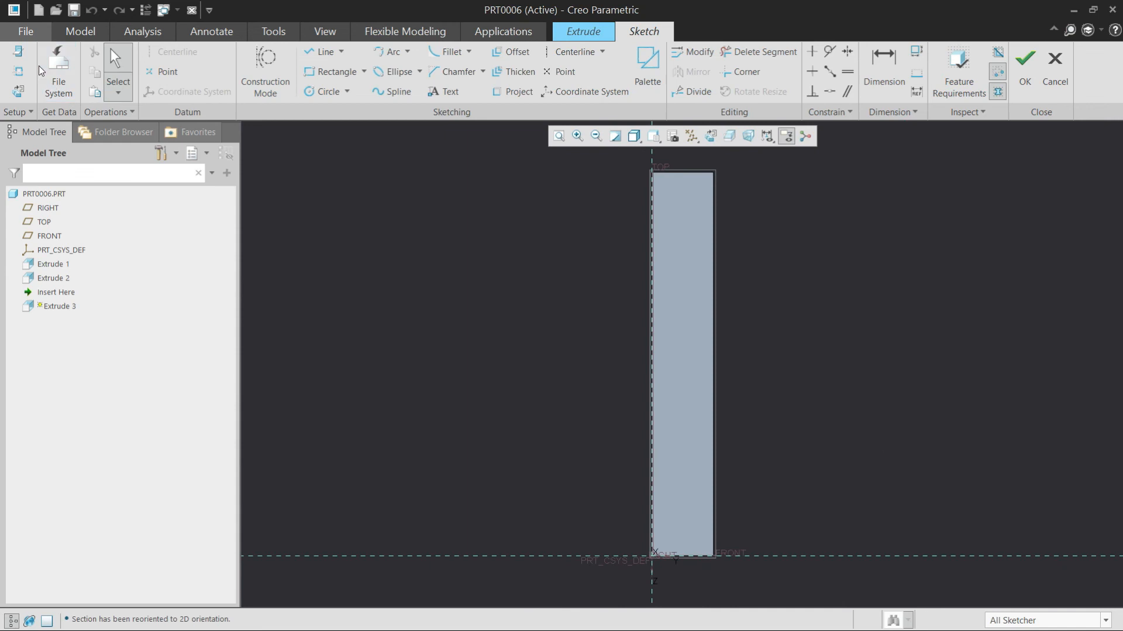
Flip the sketch view direction and set the sketch orientation to Left so the plate lies lengthwise
click(19, 52)
click(1039, 255)
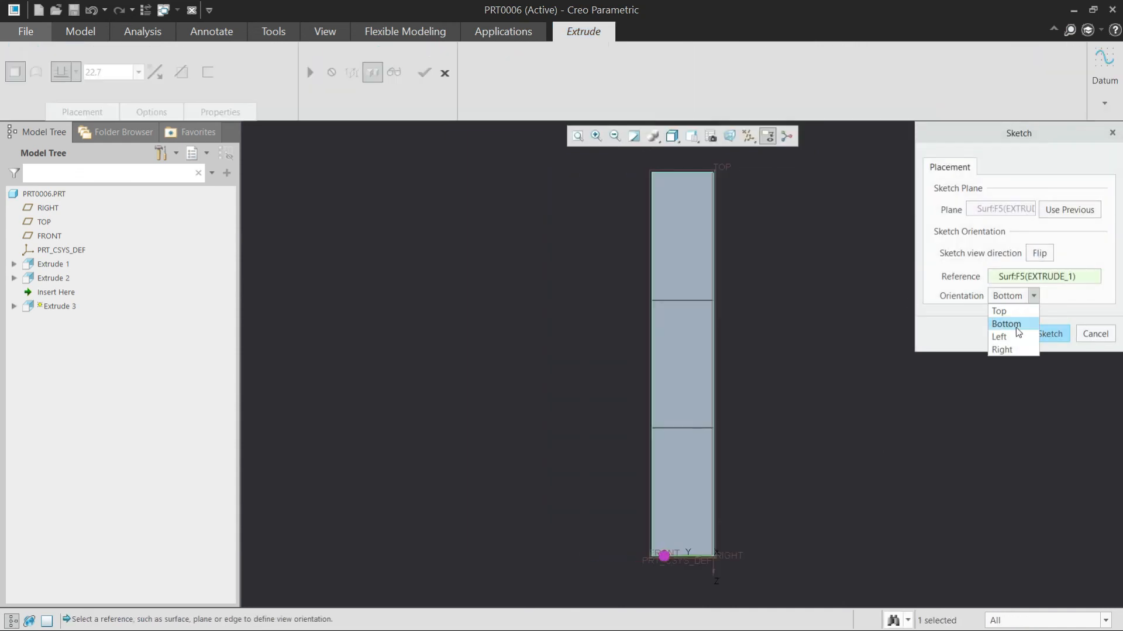
click(1009, 338)
middle_click(731, 398)
mouse_move(689, 349)
middle_down()
mouse_move(703, 375)
mouse_move(826, 296)
middle_up()
click(711, 135)
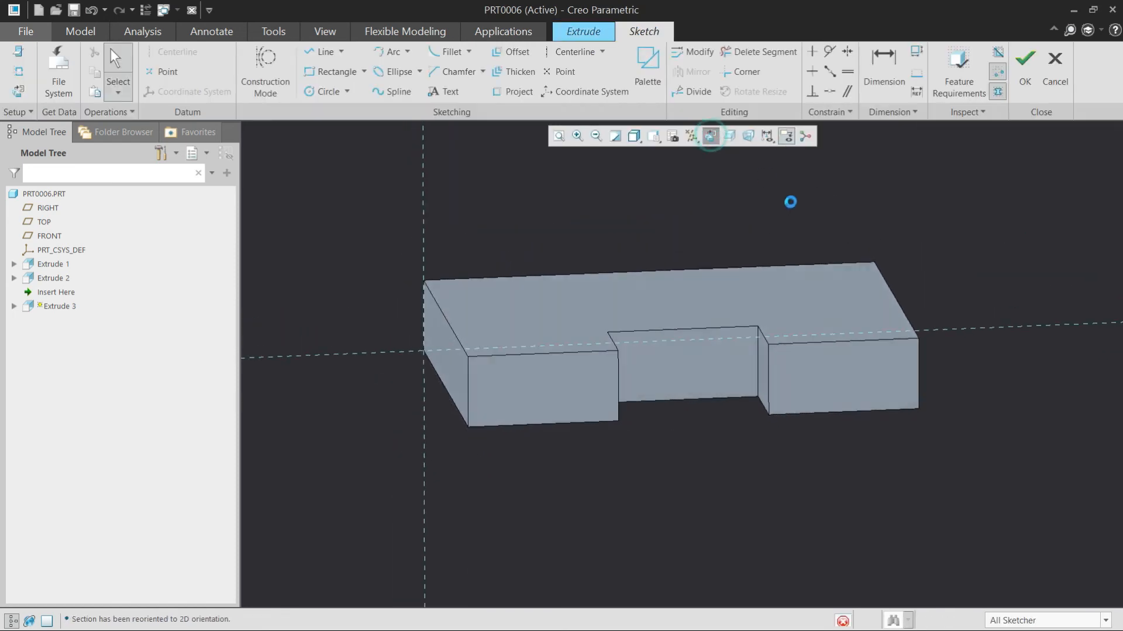
Add the plate's upper edge and rear end edge as sketch references
right_click(789, 201)
click(873, 264)
click(888, 326)
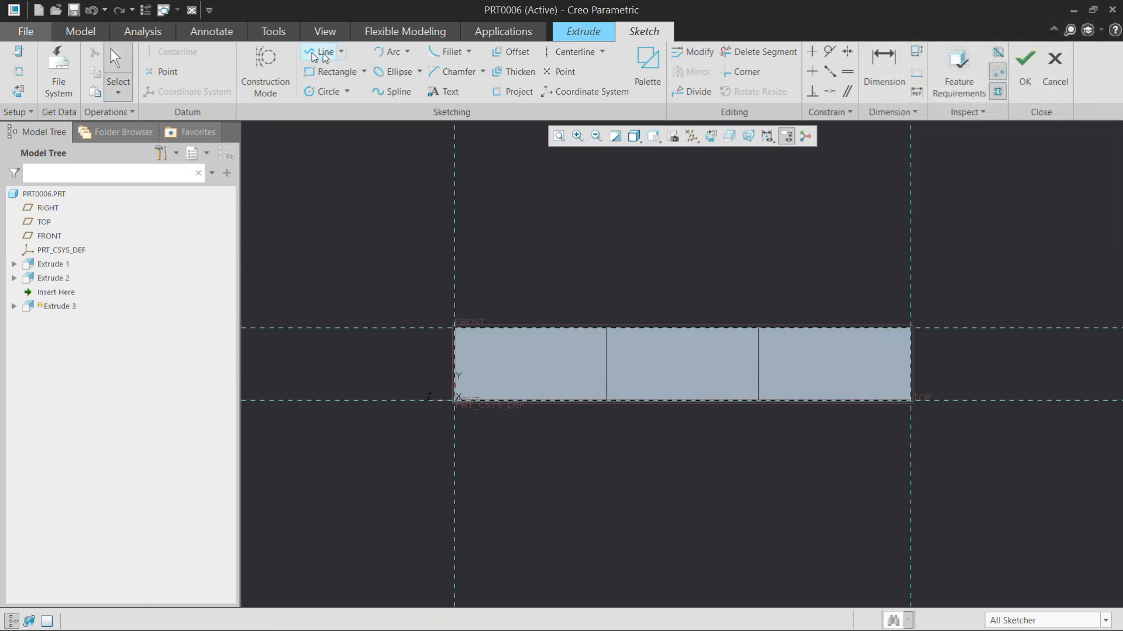
Sketch a rectangle about 34 mm long and 16 mm high on the plate's upper surface, starting at its rear end
click(314, 72)
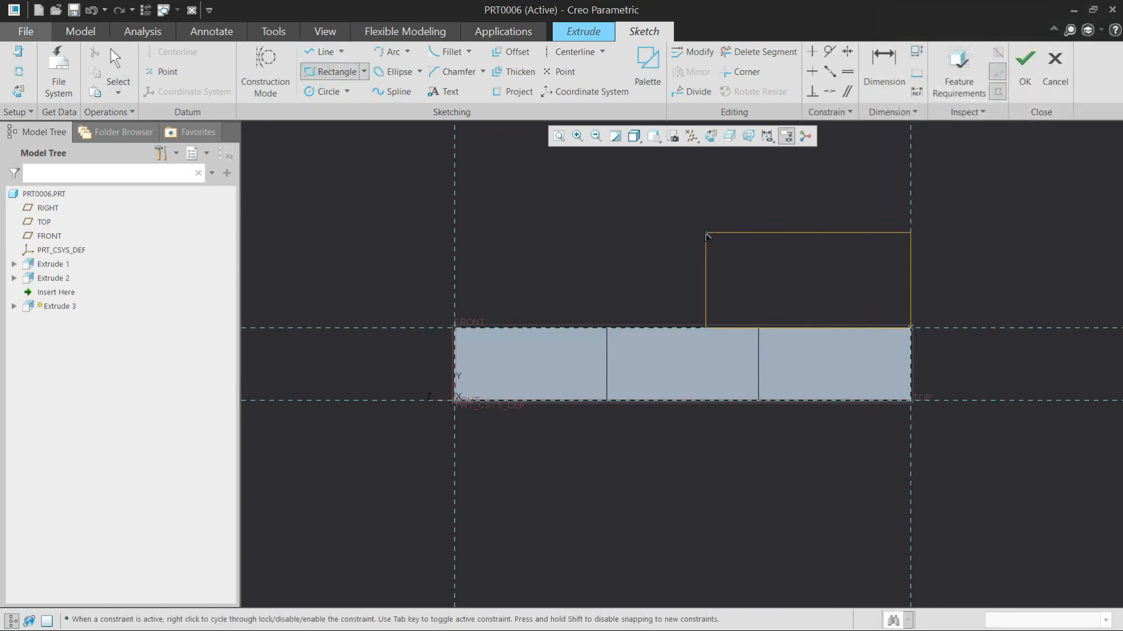
click(705, 233)
middle_click(885, 251)
key(alt+Tab)
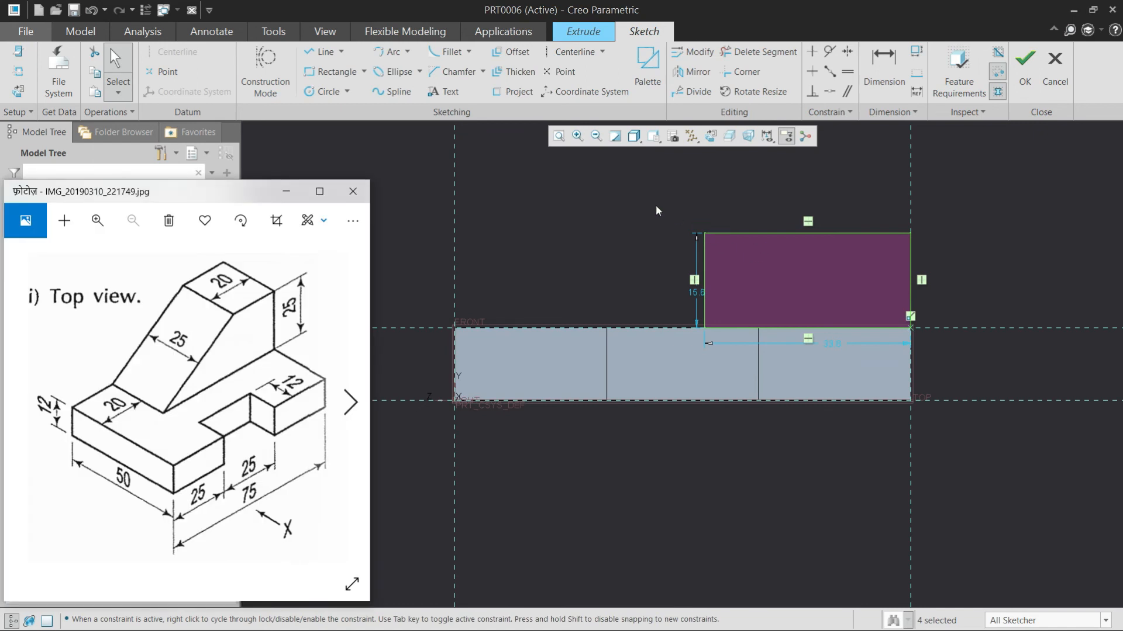
key(alt+Tab)
Draw a sloping line from the rectangle's lower front corner to its upper edge and trim the surplus segments to form a trapezoid
key(l)
click(704, 328)
click(827, 234)
middle_click(828, 234)
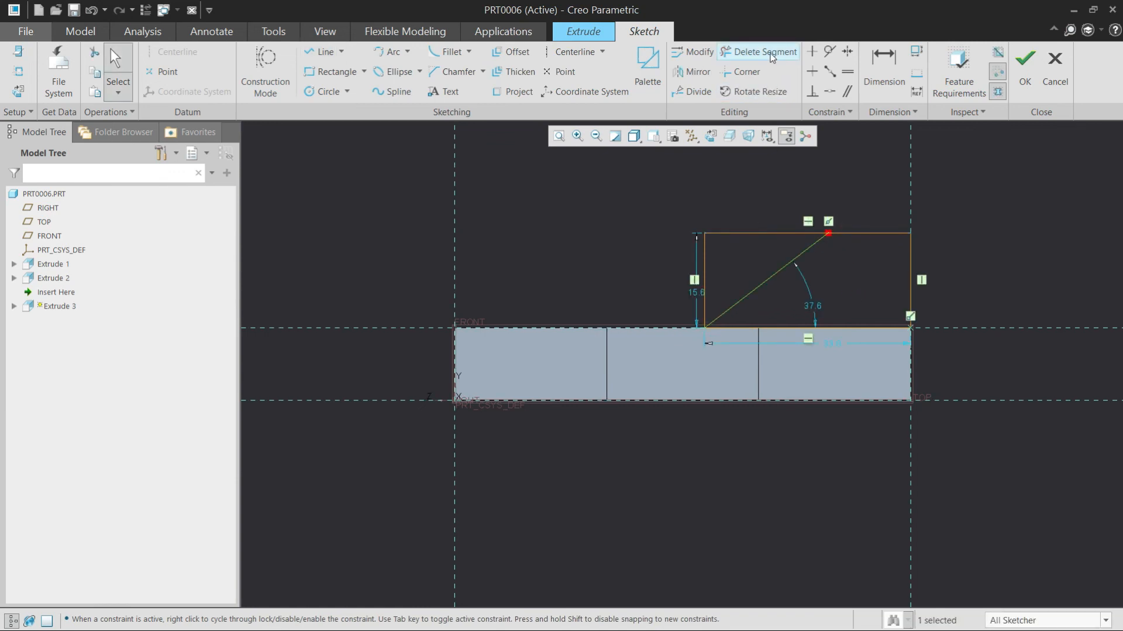
click(771, 57)
drag(687, 281, 688, 279)
middle_click(726, 234)
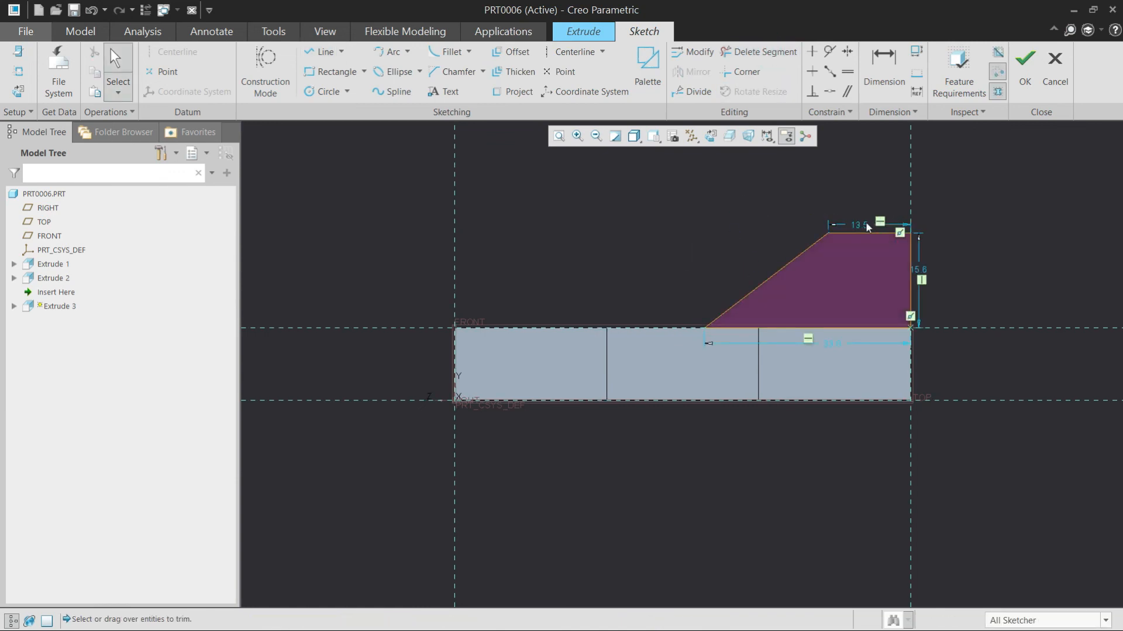
Set the profile's upper edge to 20 mm and its height to 25 mm, placing the height dimension clear of the sketch
double_click(855, 226)
text(20)
key(Return)
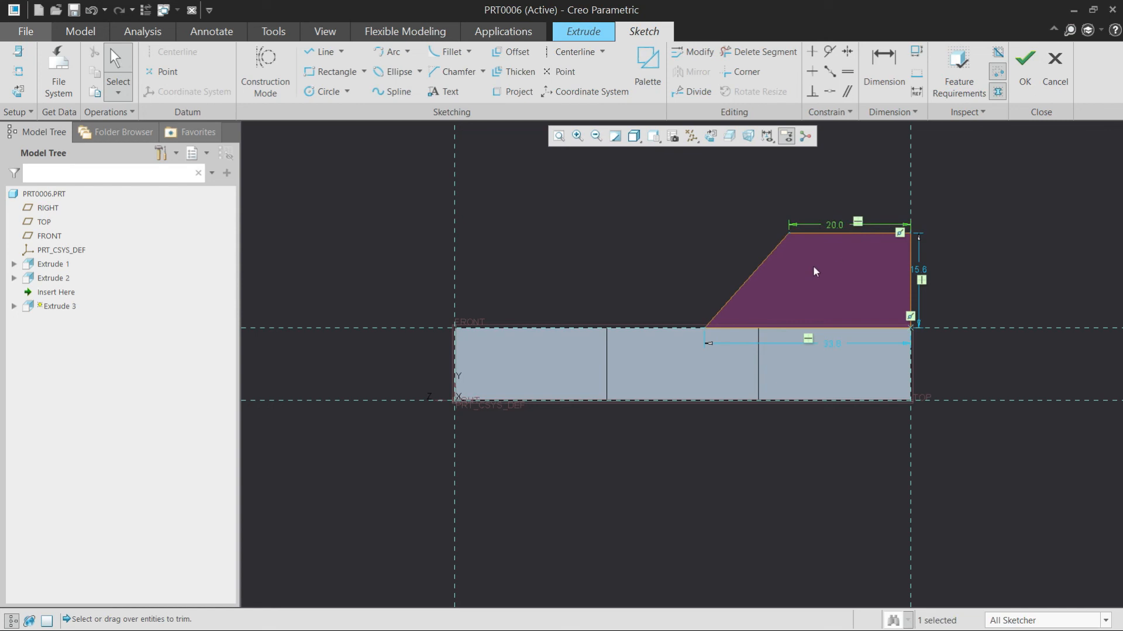
double_click(923, 272)
text(25)
key(Return)
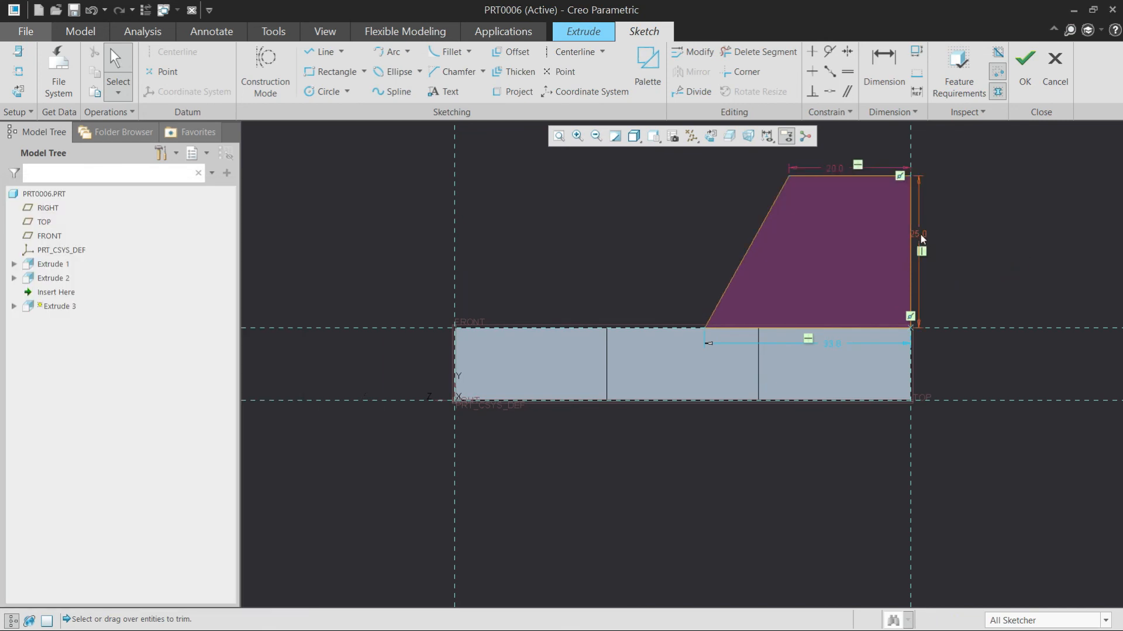
drag(922, 237, 990, 235)
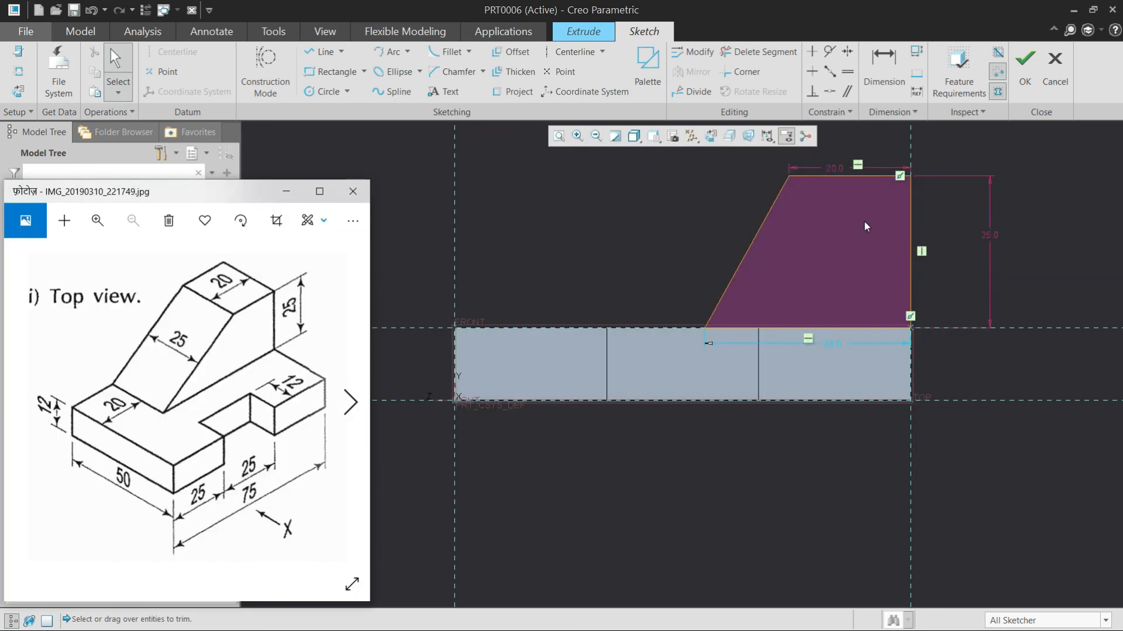
Dimension the foot of the slope 20 mm from the plate's front end, following the reference drawing
click(884, 65)
click(704, 328)
middle_click(533, 266)
text(20)
key(Return)
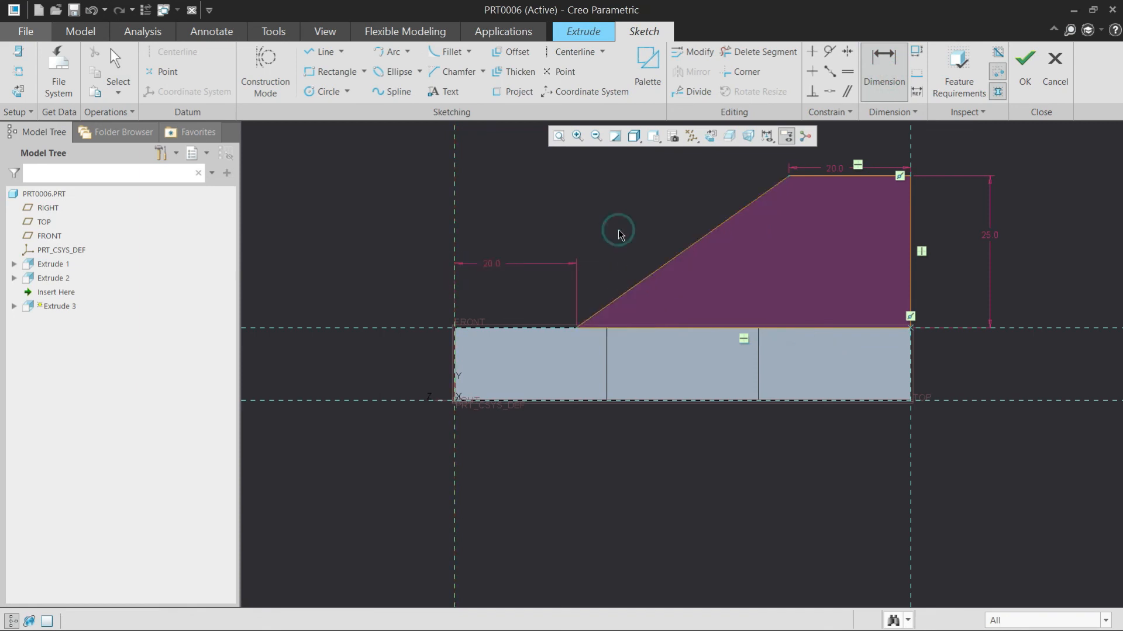
key(alt+Tab)
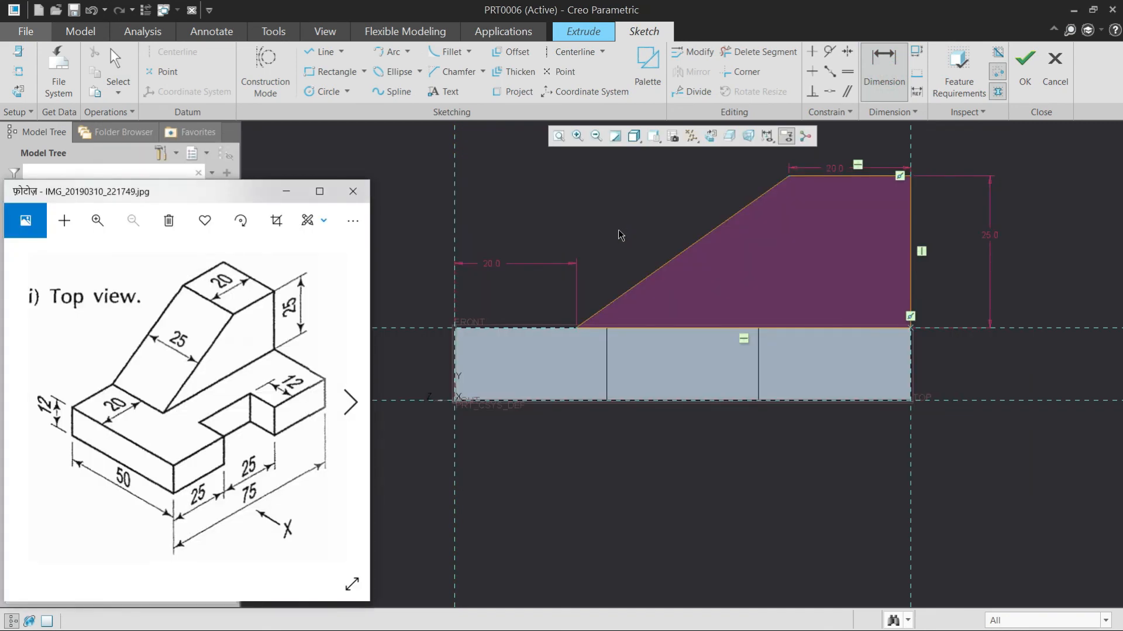
key(alt+Tab)
Finish the sketch and extrude the sloped profile 20 mm inward across the plate
click(1026, 82)
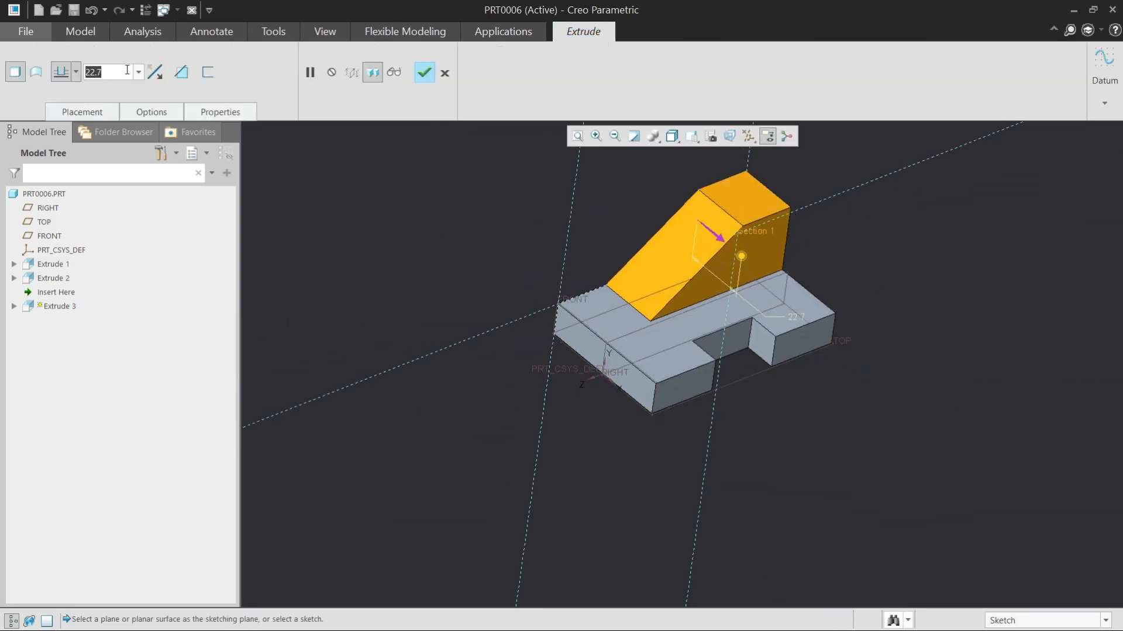
click(424, 73)
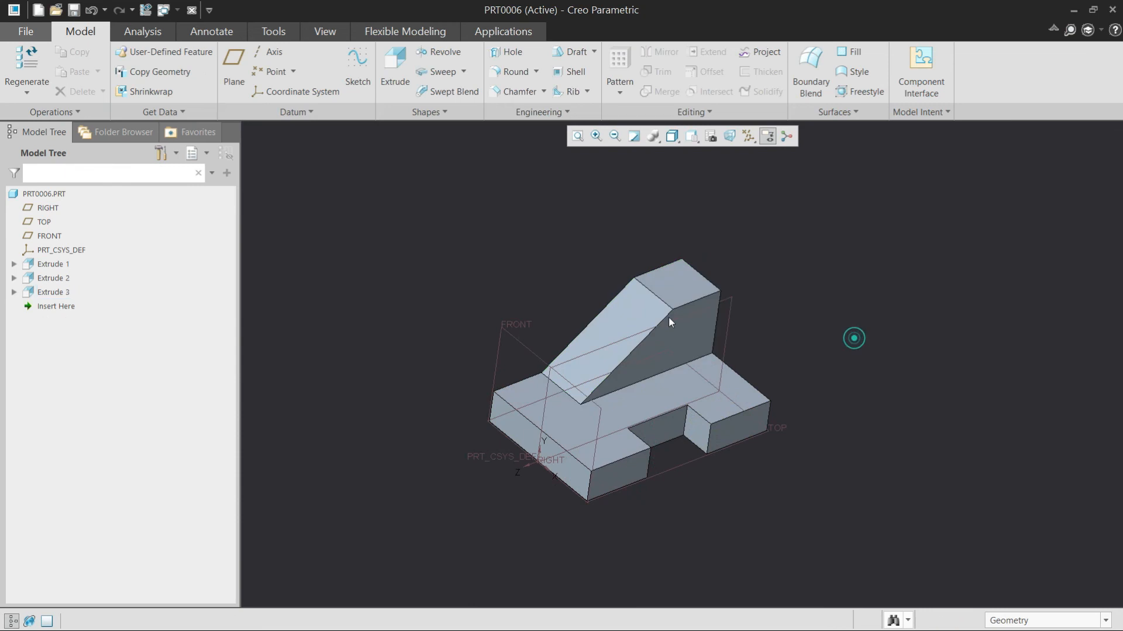
scroll(655, 307, down, 3)
middle_drag(640, 286, 524, 315)
scroll(524, 316, up, 2)
click(696, 139)
click(735, 167)
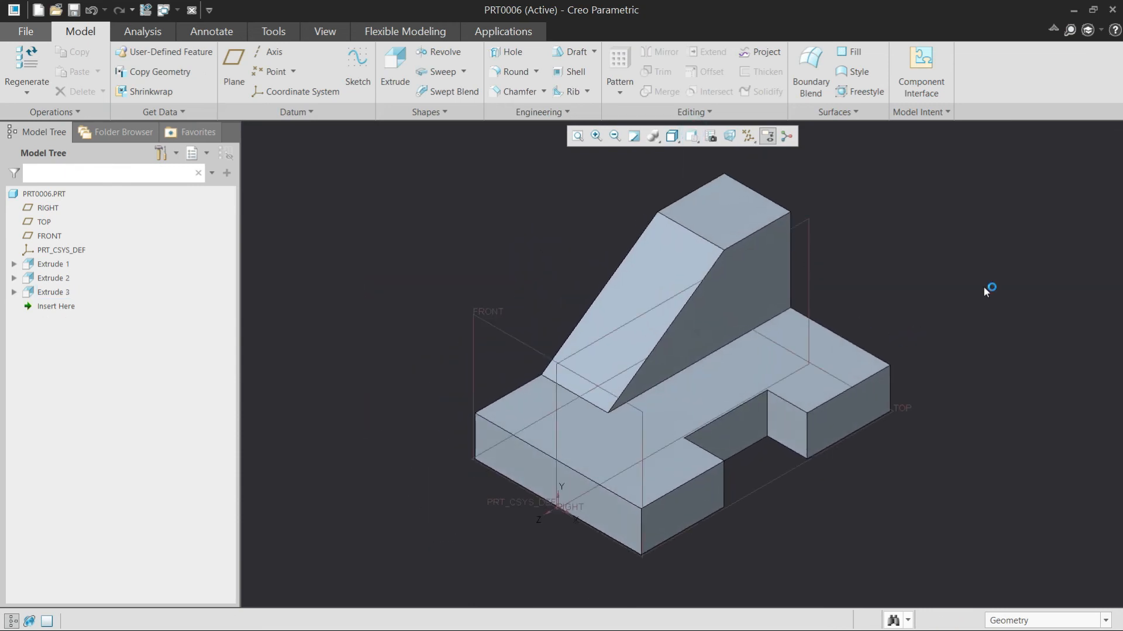
Check the sloped block against the reference drawing and redefine its extrusion depth to 25 mm
key(alt+Tab)
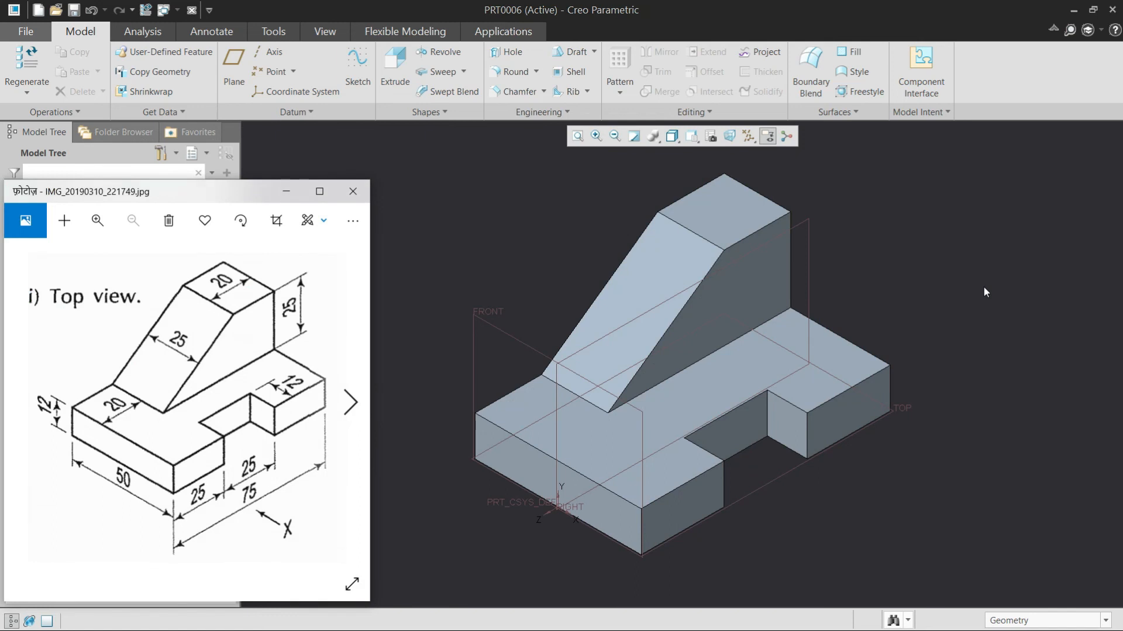
key(alt+Tab)
key(alt+Tab)
key(alt+Tab)
click(711, 253)
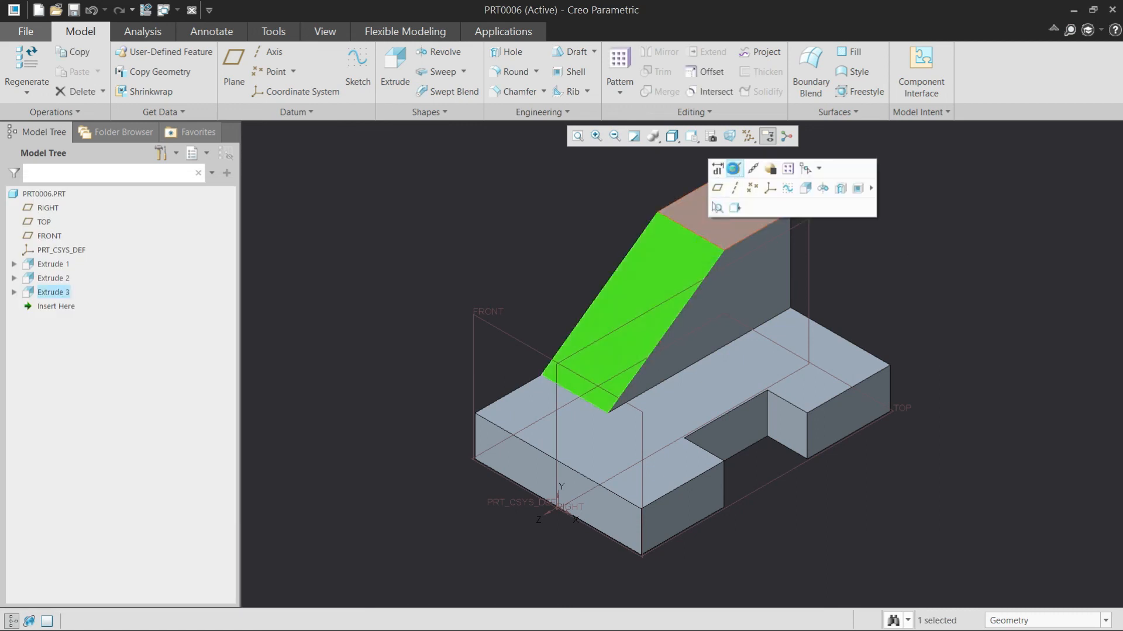
click(733, 174)
text(25)
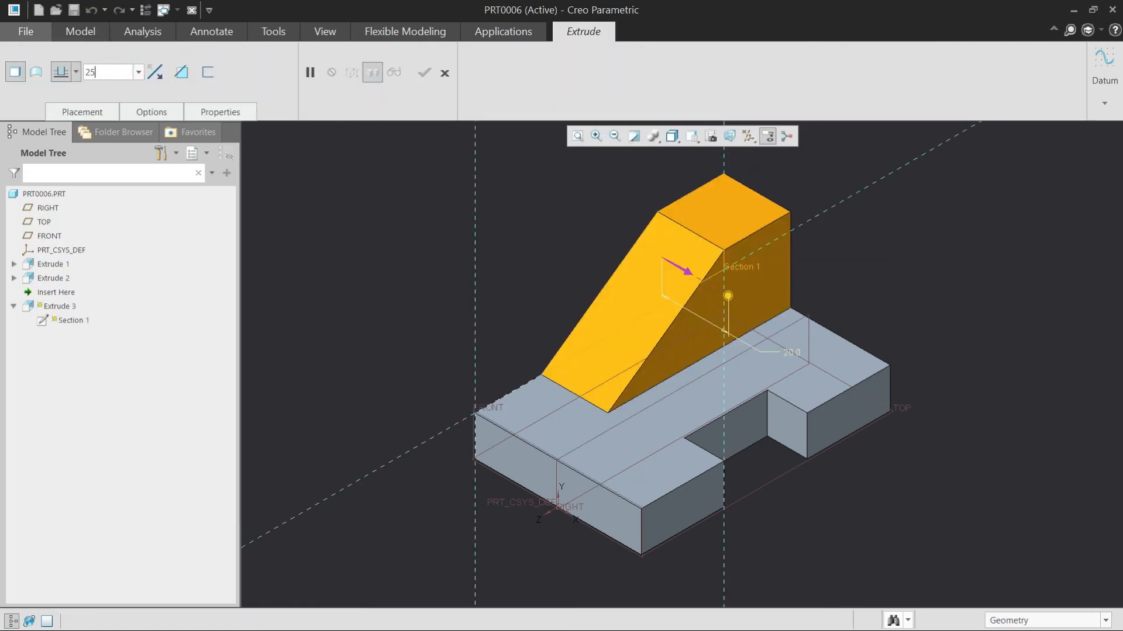
key(Return)
middle_click(561, 360)
click(534, 274)
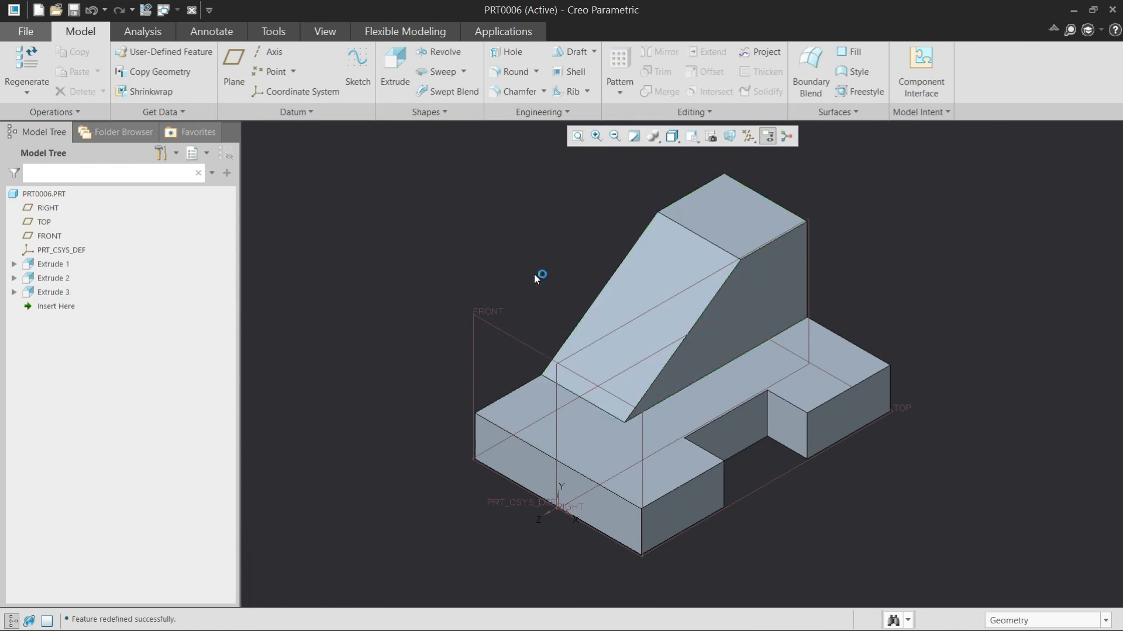